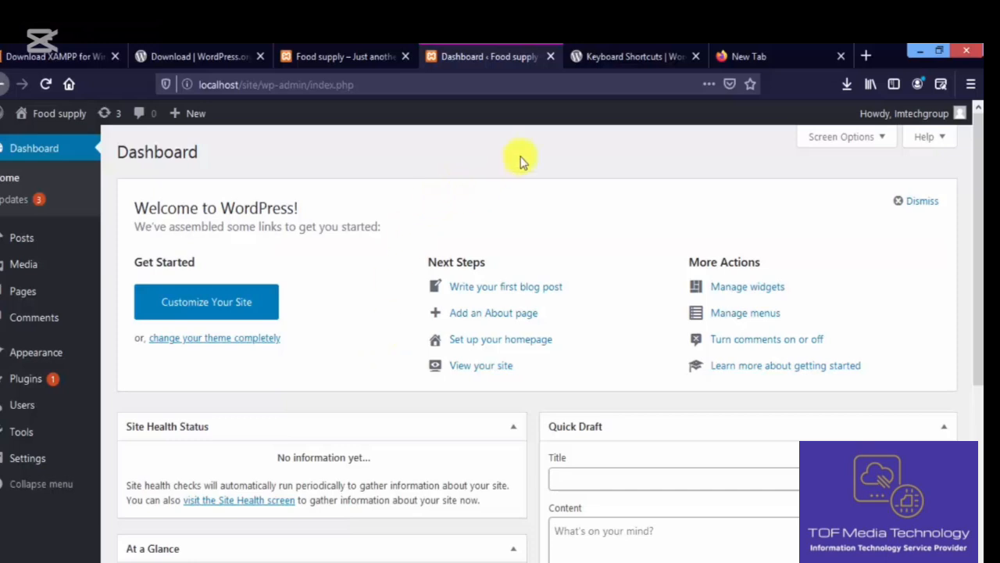
- Log out of the Food supply admin from the Howdy account menu
{"action": "mouse_move", "coordinate": [918, 121]}
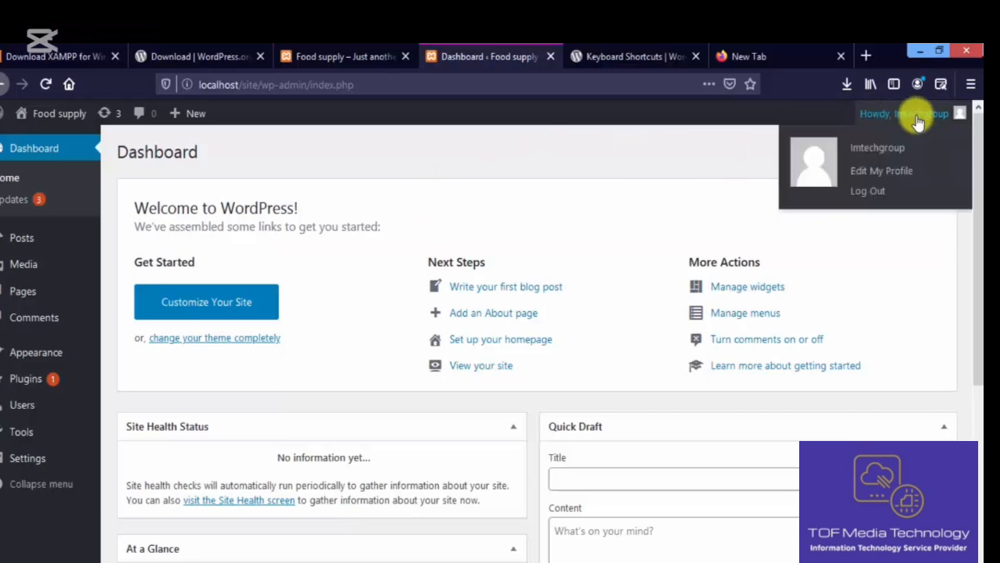
{"action": "left_click", "coordinate": [875, 192]}
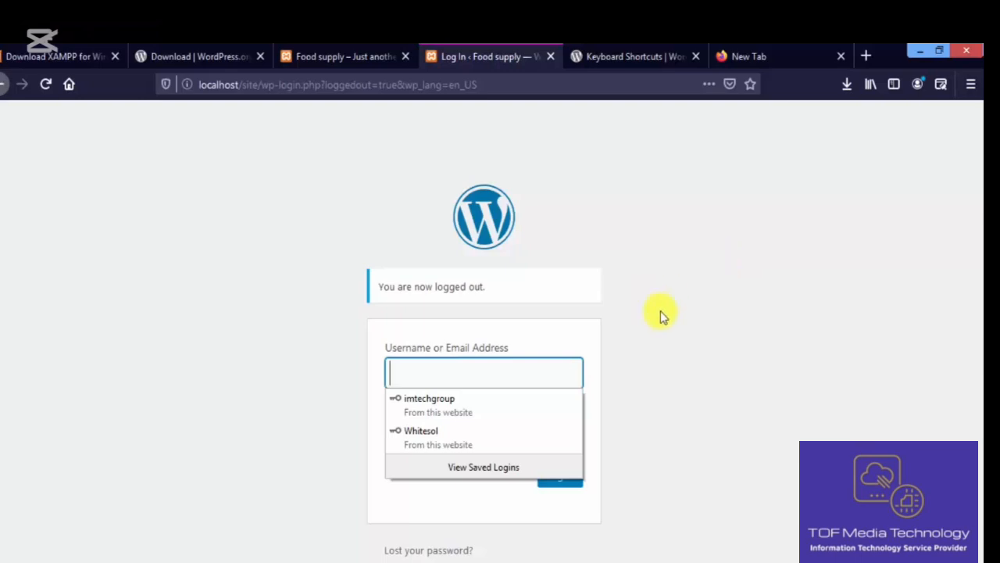
- Go to localhost/site/wp-admin and sign in with the browser's saved admin login
{"action": "left_click", "coordinate": [492, 89]}
{"action": "key", "text": "BackSpace"}
{"action": "type", "text": "loca"}
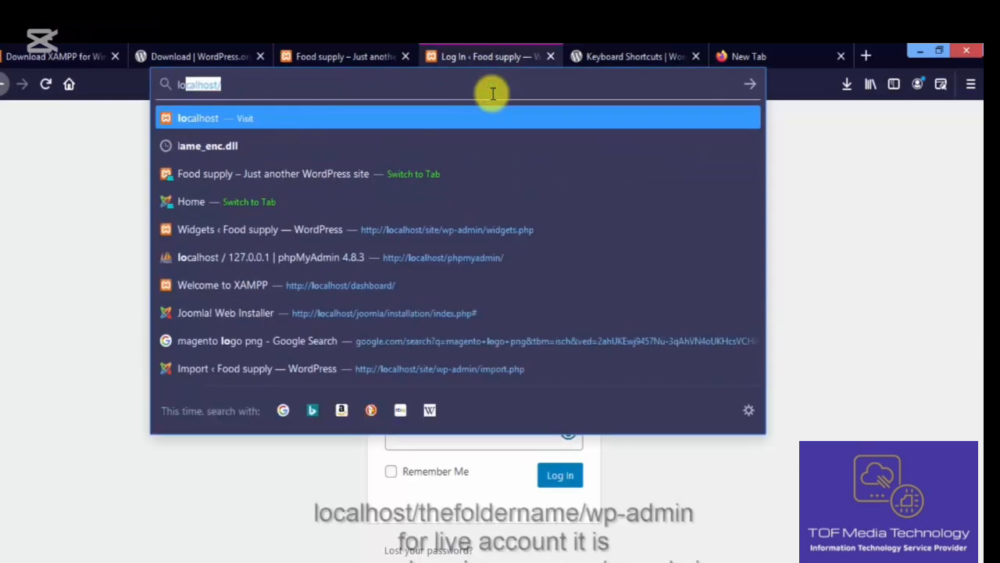
{"action": "type", "text": "l"}
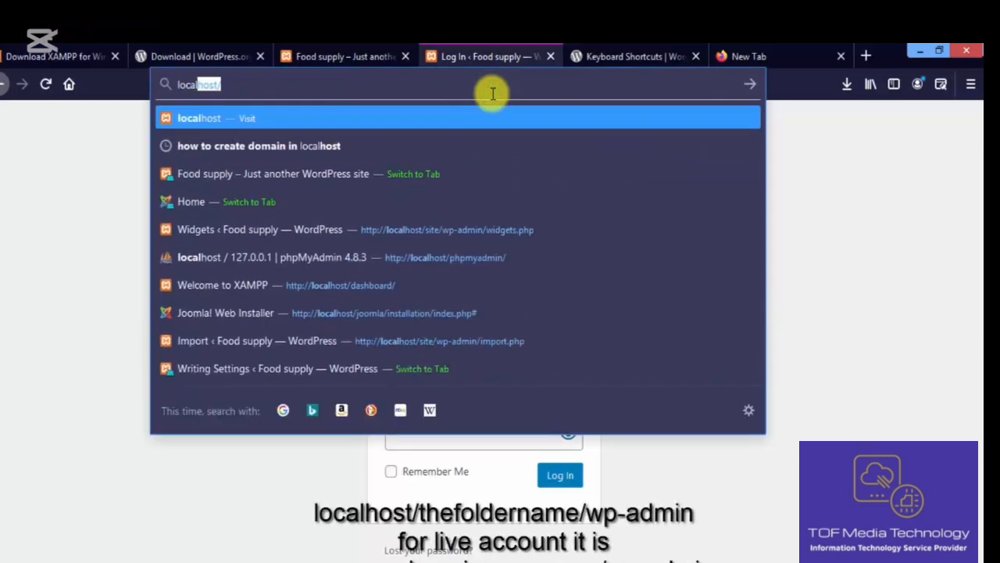
{"action": "key", "text": "Right"}
{"action": "type", "text": "site"}
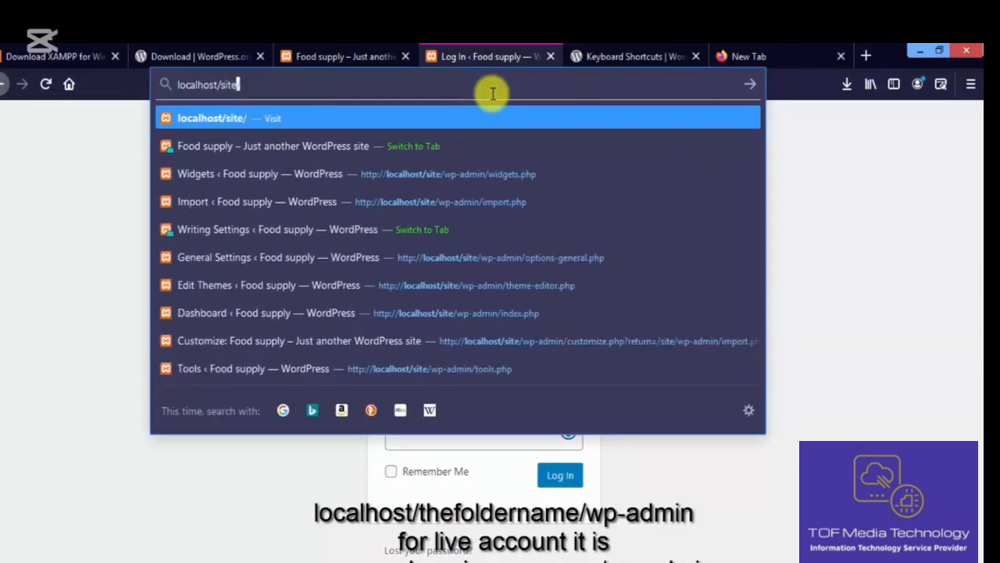
{"action": "type", "text": "/wp-"}
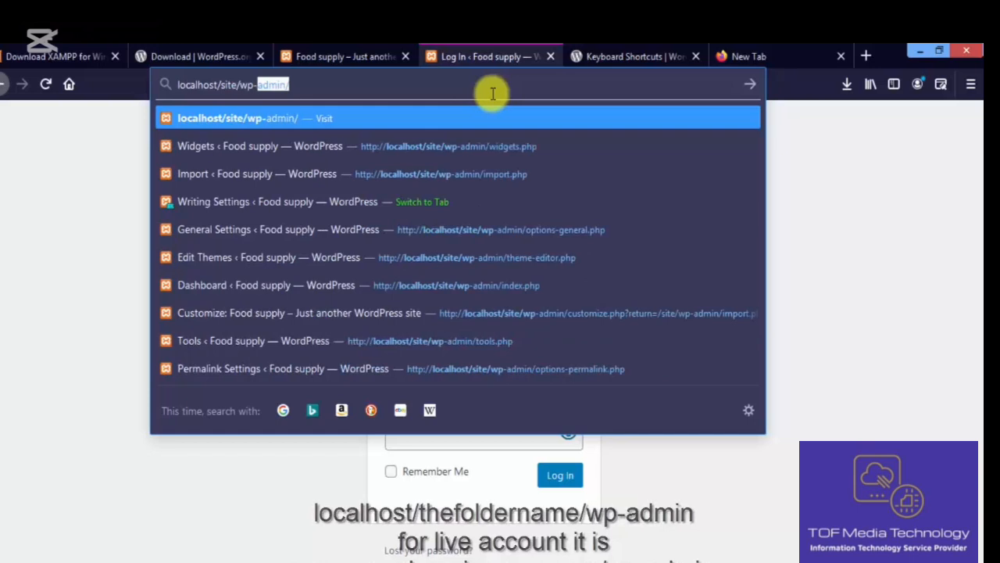
{"action": "type", "text": "admin/"}
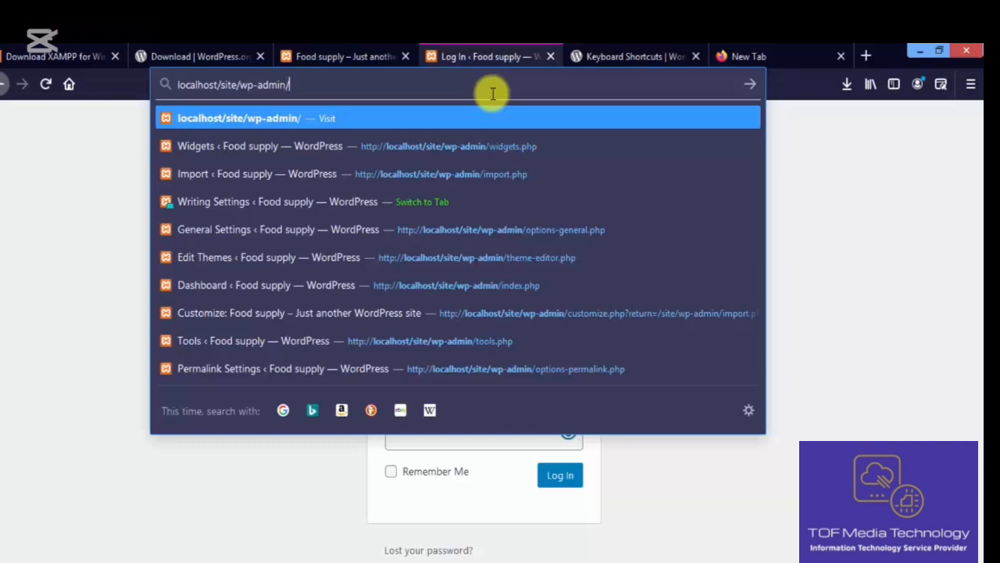
{"action": "key", "text": "Return"}
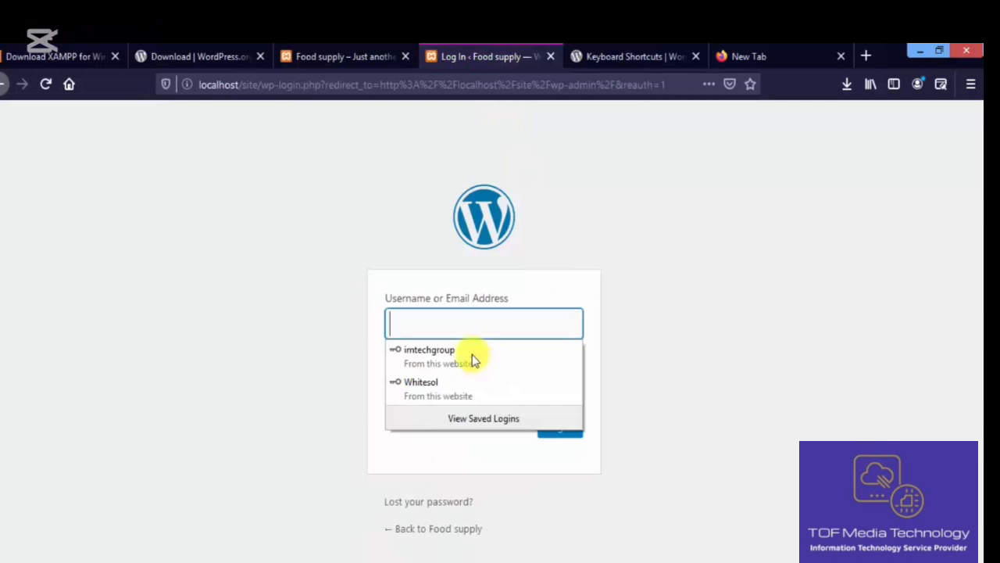
{"action": "left_click", "coordinate": [473, 358]}
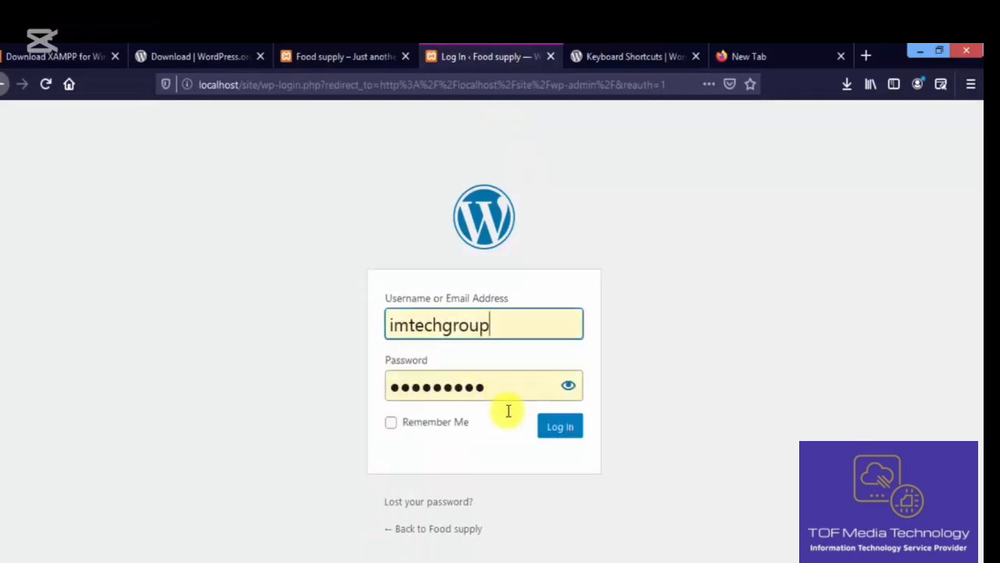
{"action": "left_click", "coordinate": [550, 427]}
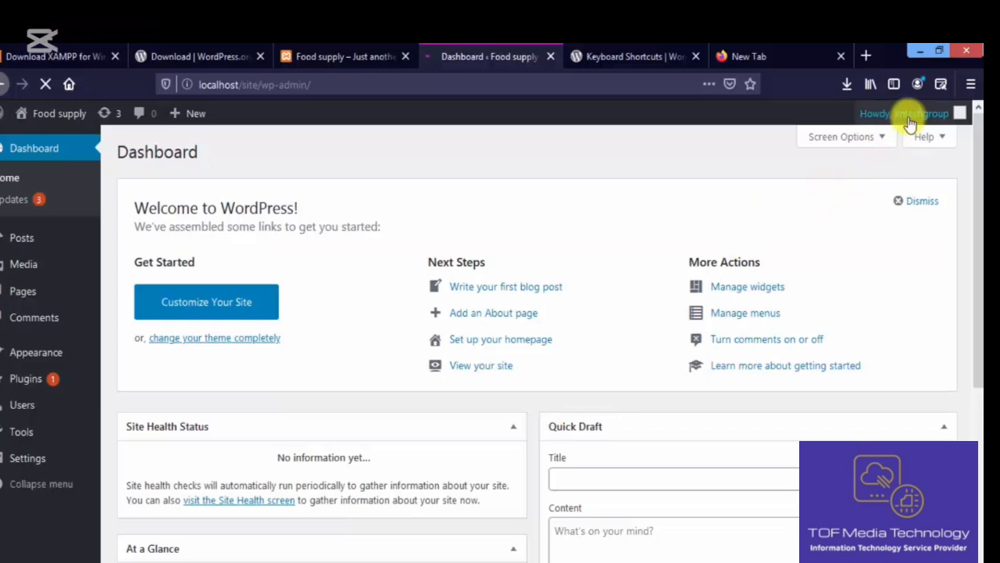
- Go to Edit My Profile and toggle 'Disable the visual editor' on and back off
{"action": "mouse_move", "coordinate": [904, 113]}
{"action": "left_click", "coordinate": [902, 169]}
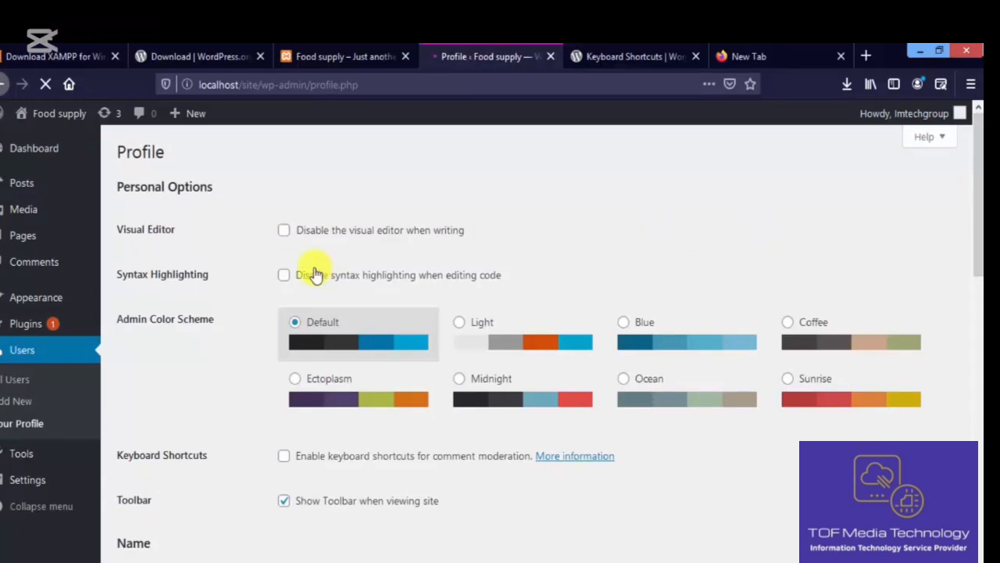
{"action": "left_click", "coordinate": [284, 231]}
{"action": "left_click", "coordinate": [285, 231]}
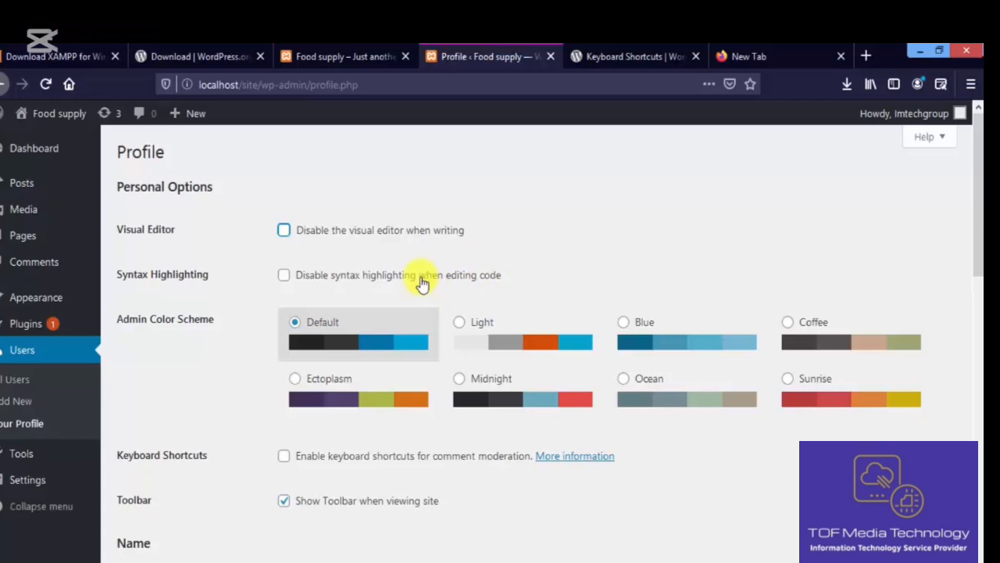
{"action": "left_click", "coordinate": [979, 183]}
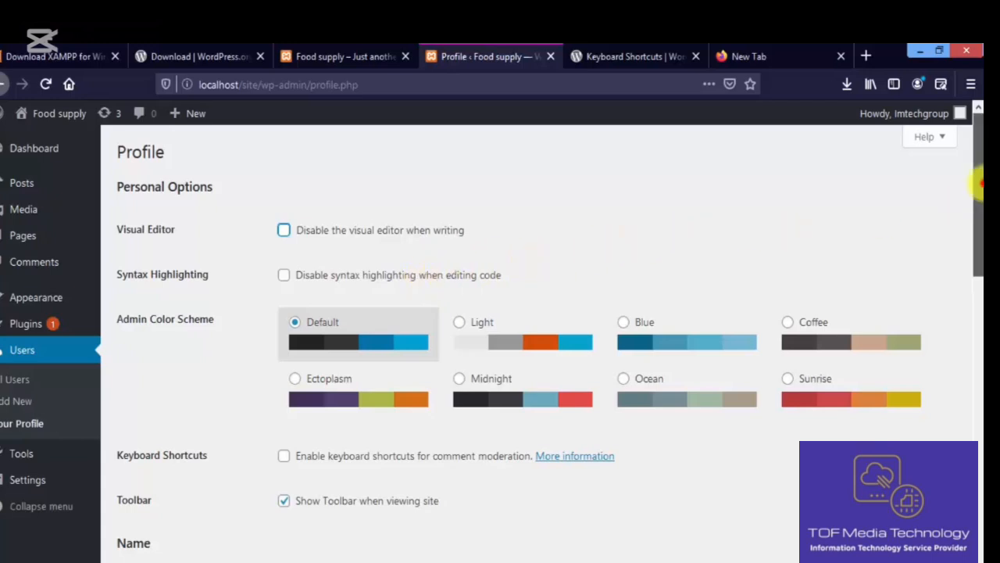
{"action": "left_click_drag", "start_coordinate": [981, 184], "coordinate": [980, 217]}
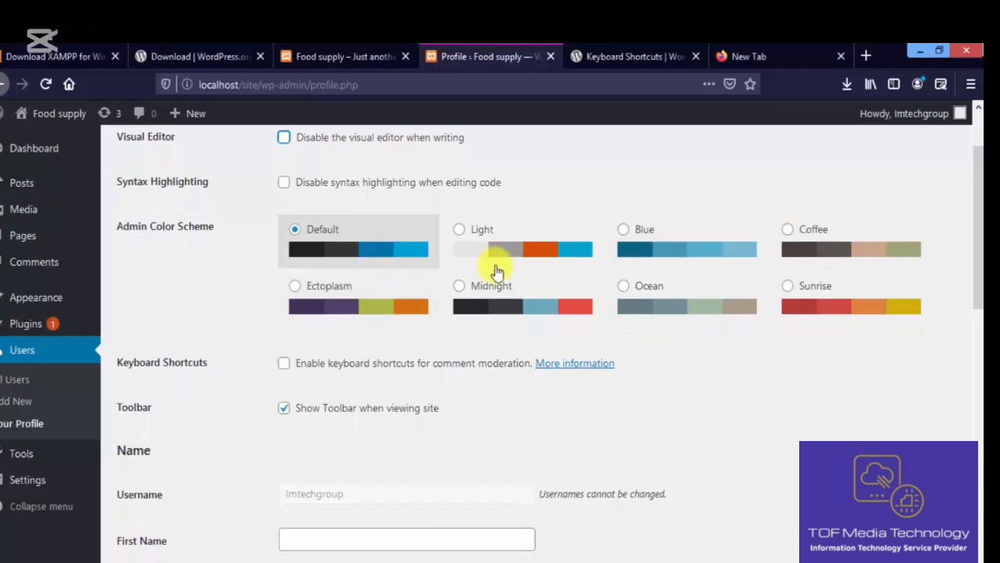
{"action": "left_click", "coordinate": [510, 252]}
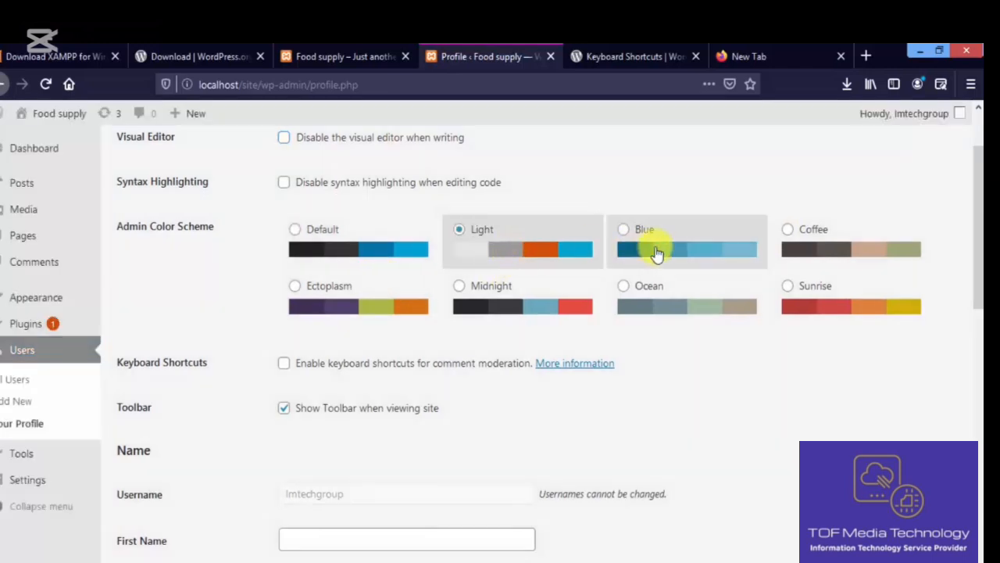
{"action": "left_click", "coordinate": [656, 252]}
{"action": "left_click", "coordinate": [786, 246]}
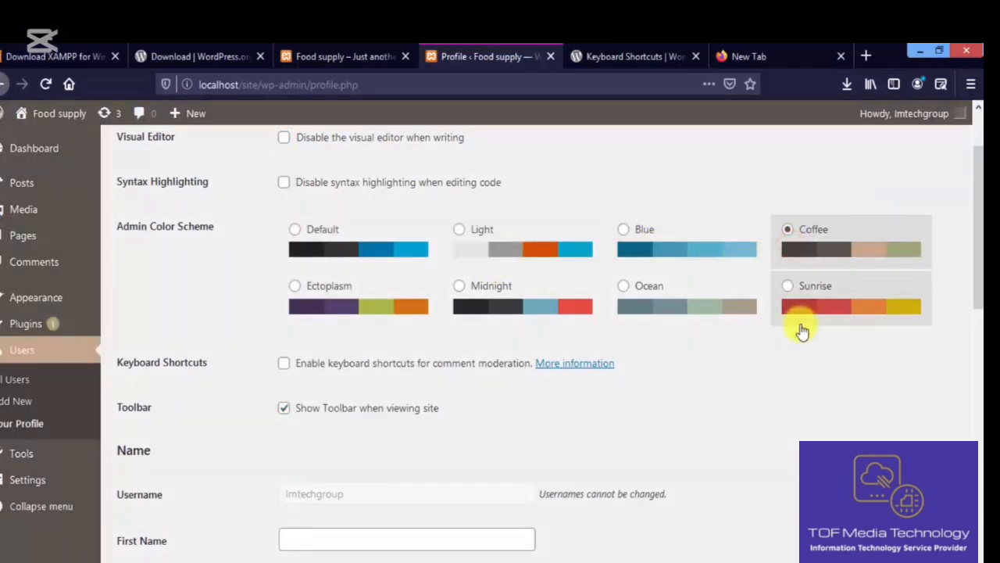
{"action": "left_click", "coordinate": [801, 327]}
{"action": "left_click", "coordinate": [543, 306]}
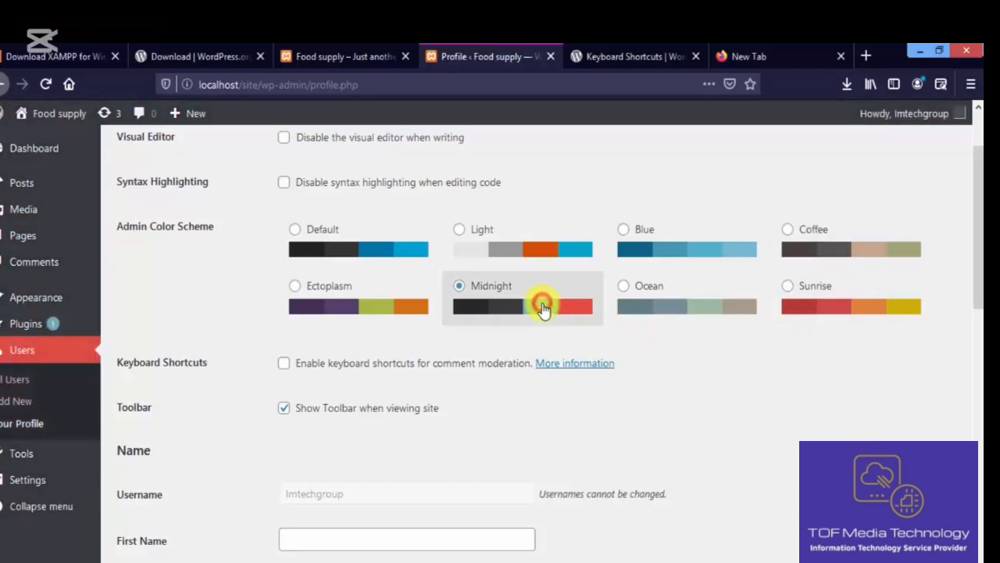
{"action": "left_click", "coordinate": [362, 306]}
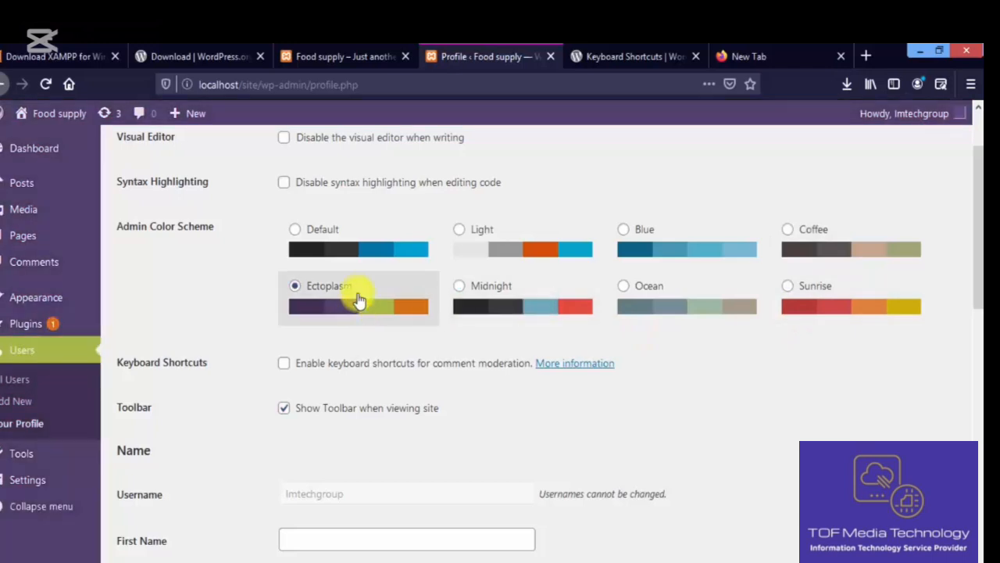
{"action": "left_click", "coordinate": [348, 257]}
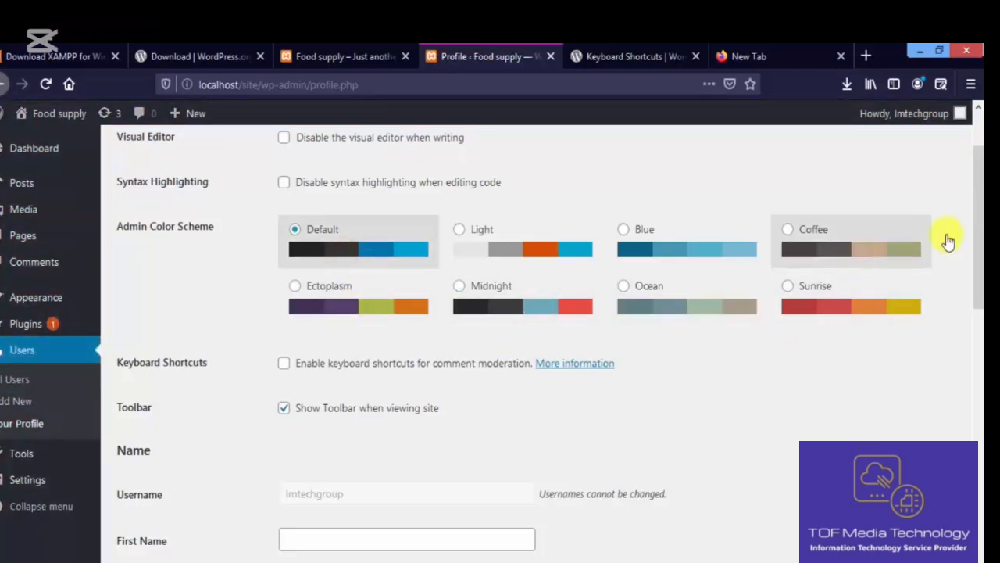
{"action": "scroll", "coordinate": [840, 239], "scroll_direction": "down", "scroll_amount": 3}
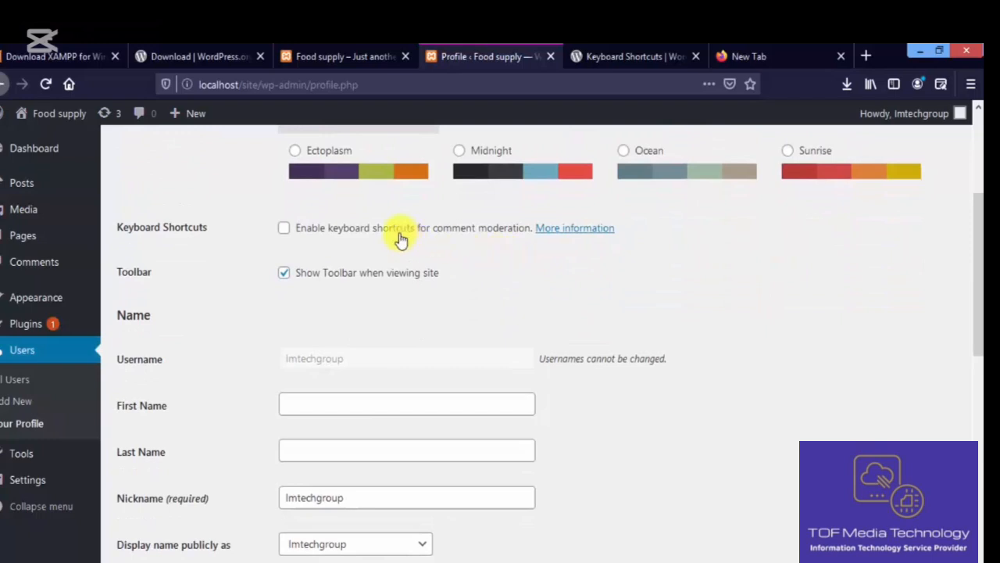
{"action": "left_click", "coordinate": [284, 228]}
- Toggle the comment-moderation keyboard shortcuts and Show Toolbar options, then restore both
{"action": "left_click", "coordinate": [284, 228]}
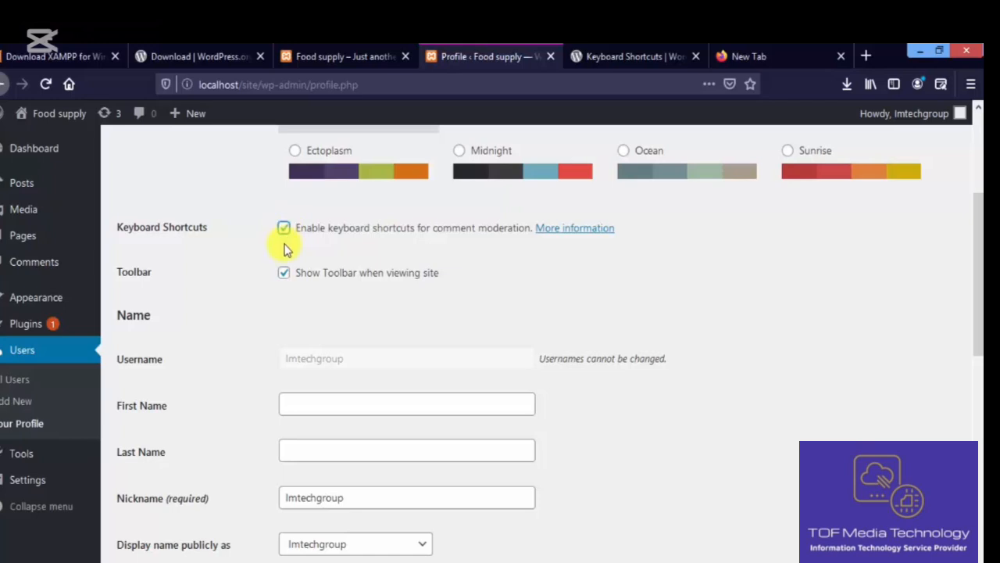
{"action": "left_click", "coordinate": [285, 273]}
{"action": "left_click", "coordinate": [283, 232]}
{"action": "left_click", "coordinate": [284, 273]}
- Open the Food supply Visit Site link in a new tab and view it
{"action": "mouse_move", "coordinate": [88, 117]}
{"action": "right_click", "coordinate": [79, 139]}
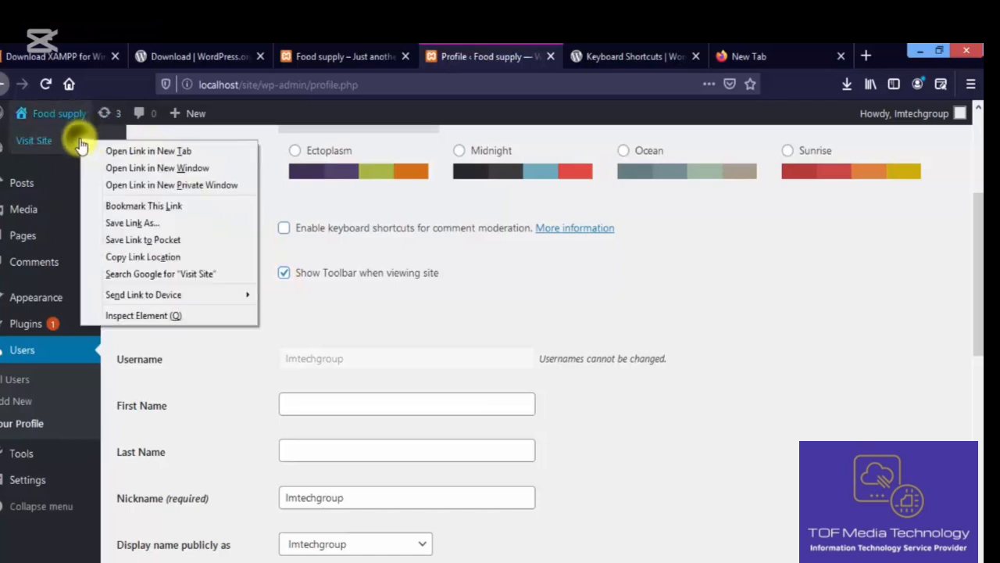
{"action": "left_click", "coordinate": [117, 150]}
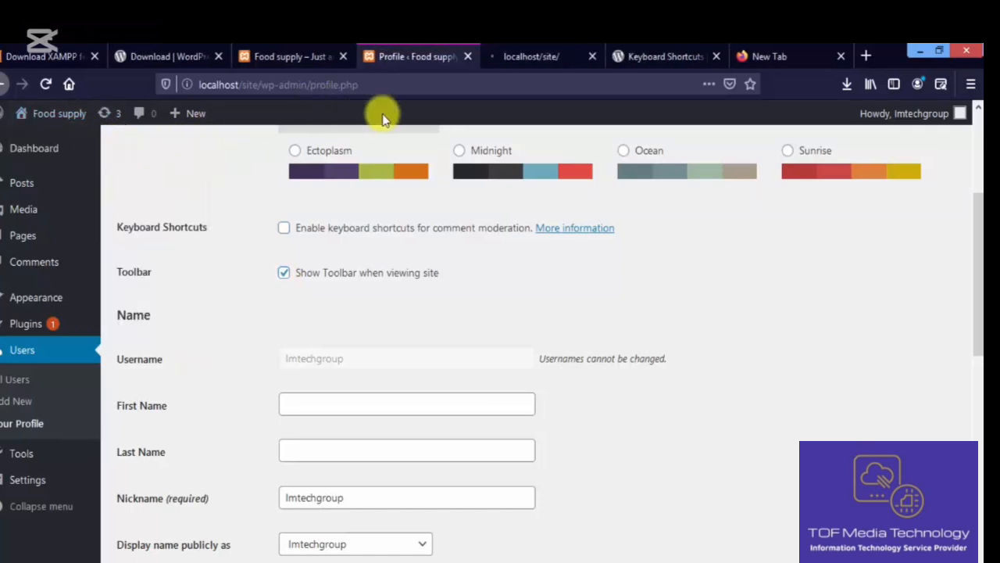
{"action": "left_click", "coordinate": [505, 50]}
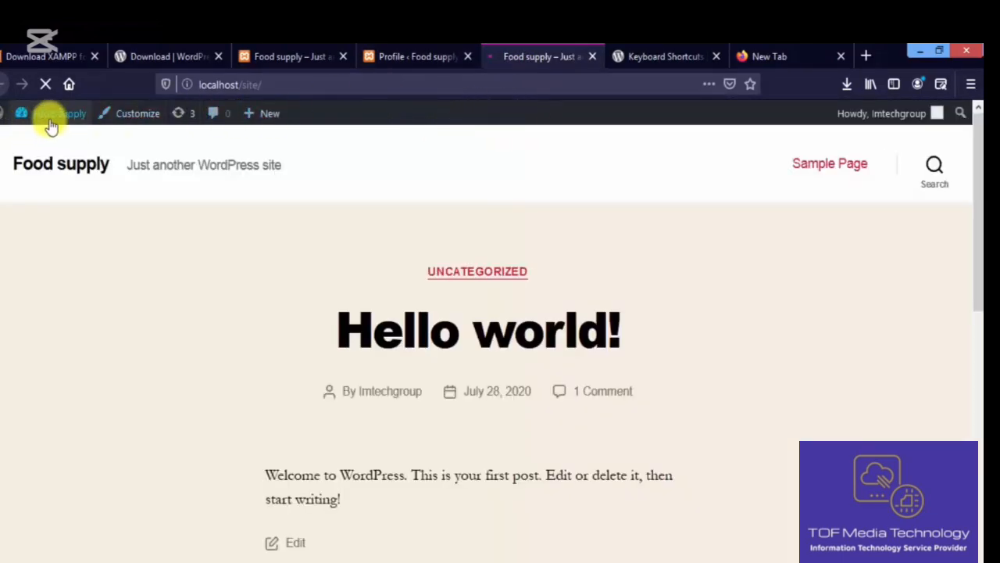
- Back on the Profile tab, uncheck Show Toolbar when viewing site
{"action": "left_click", "coordinate": [420, 52]}
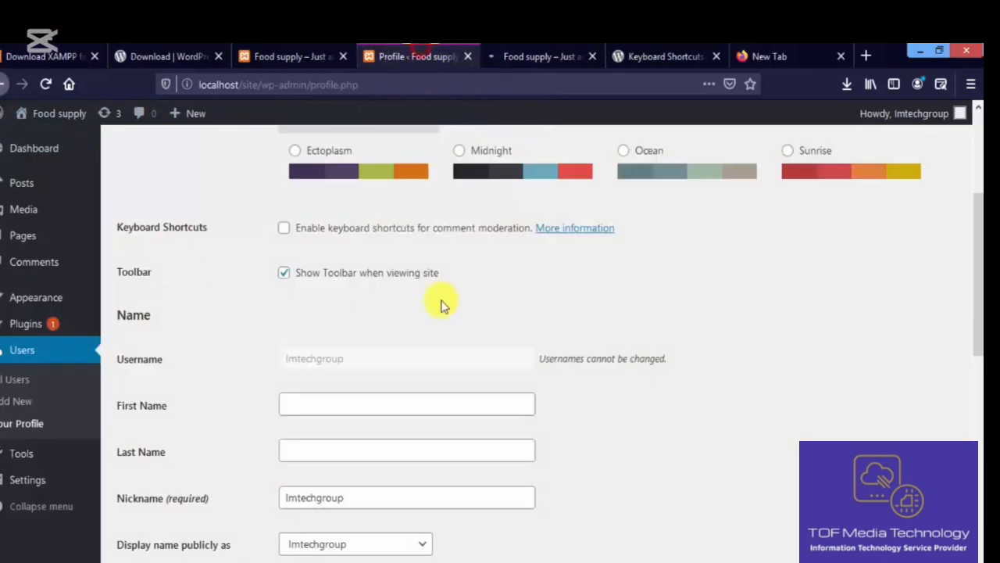
{"action": "left_click", "coordinate": [334, 275]}
{"action": "left_click", "coordinate": [334, 275]}
{"action": "left_click", "coordinate": [334, 275]}
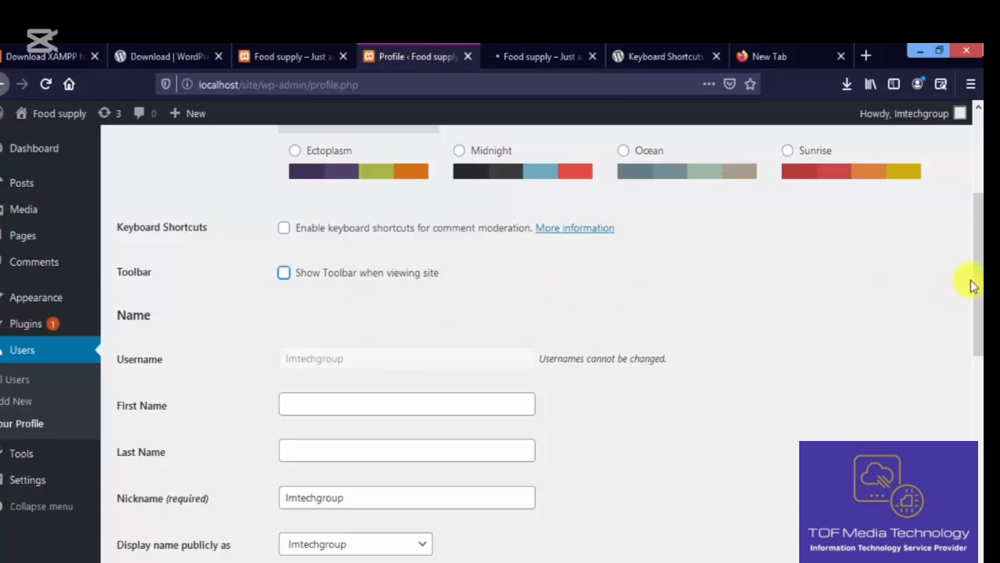
{"action": "left_click_drag", "start_coordinate": [973, 276], "coordinate": [977, 313]}
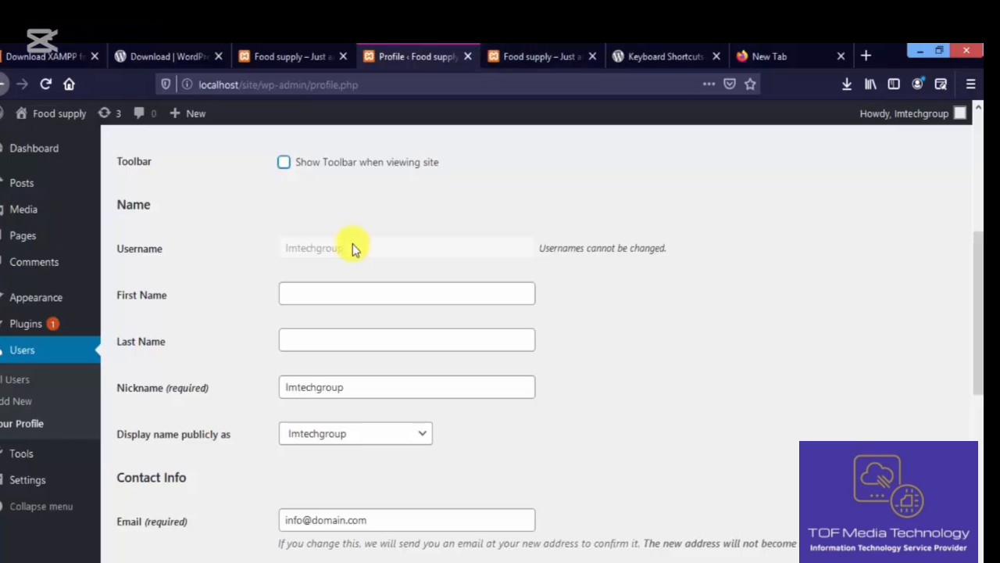
{"action": "left_click", "coordinate": [360, 284]}
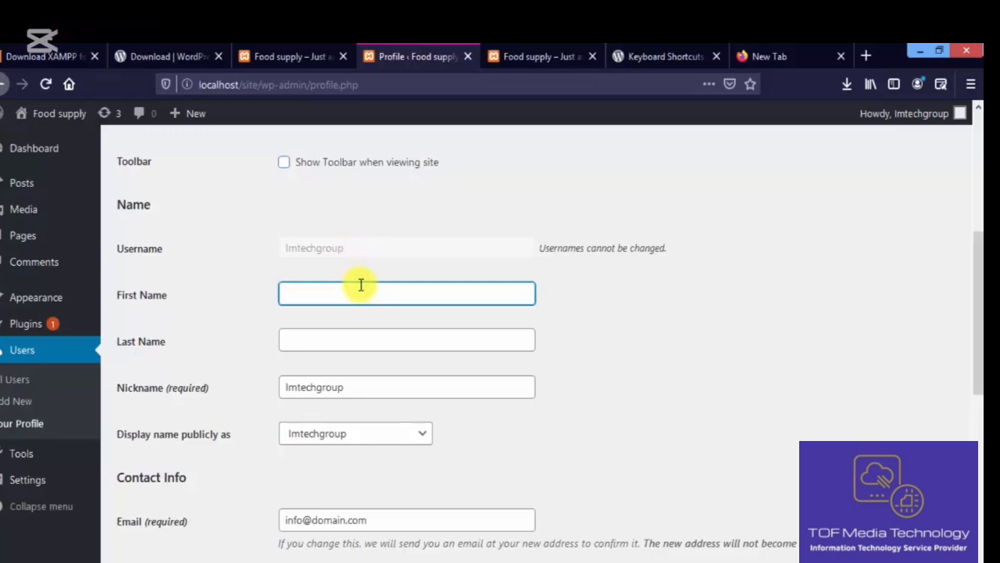
{"action": "type", "text": "M"}
{"action": "type", "text": "ick"}
{"action": "key", "text": "BackSpace"}
{"action": "type", "text": "ah"}
{"action": "left_click", "coordinate": [374, 337]}
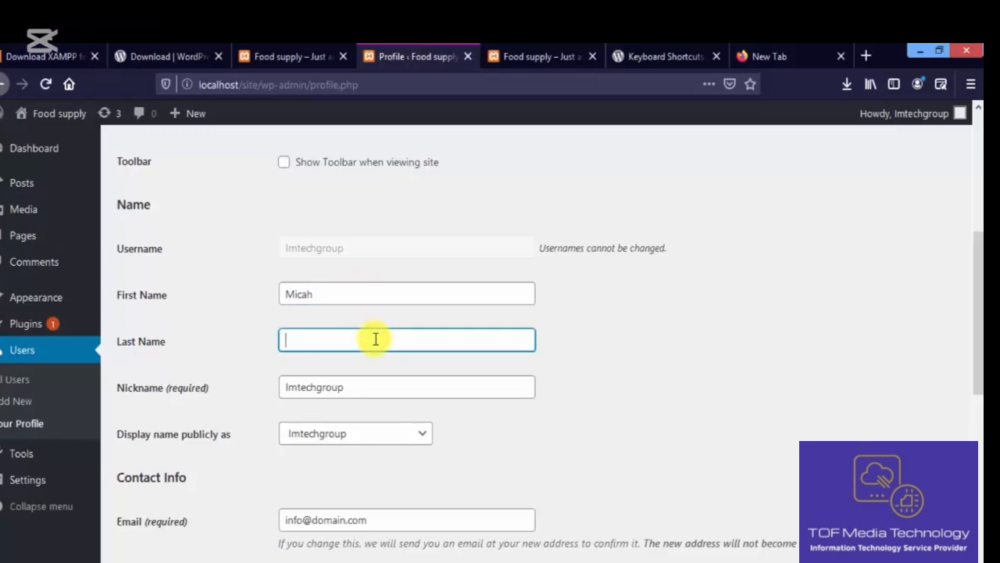
{"action": "type", "text": "C"}
{"action": "key", "text": "BackSpace"}
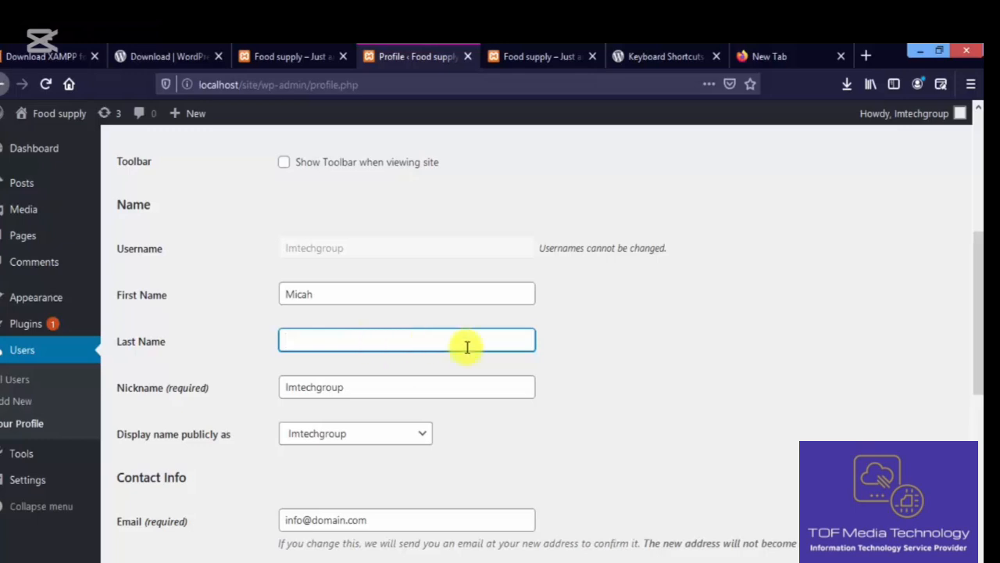
{"action": "left_click", "coordinate": [458, 379]}
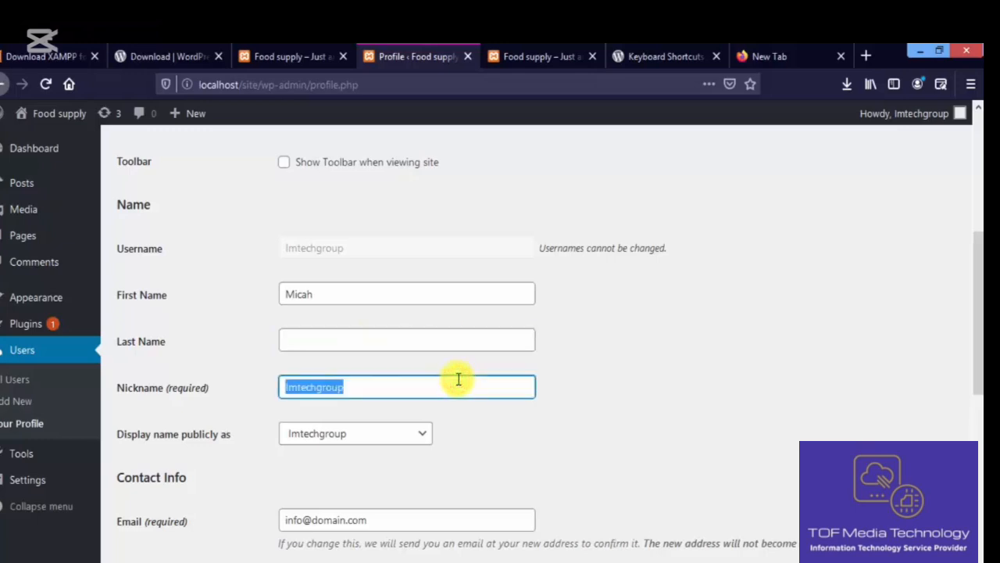
{"action": "left_click", "coordinate": [608, 371]}
{"action": "scroll", "coordinate": [978, 312], "scroll_direction": "down", "scroll_amount": 2}
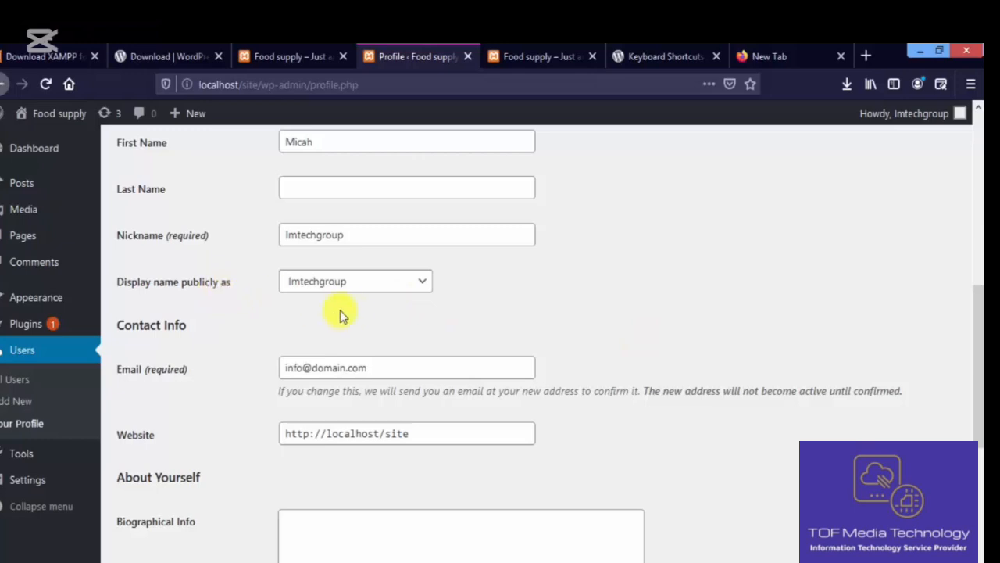
{"action": "left_click", "coordinate": [358, 283]}
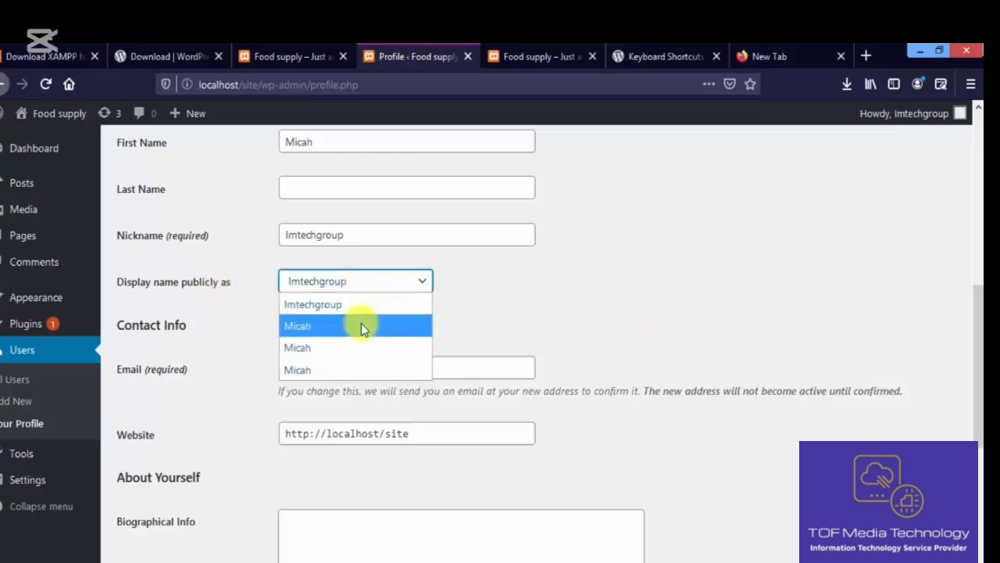
{"action": "left_click", "coordinate": [366, 327]}
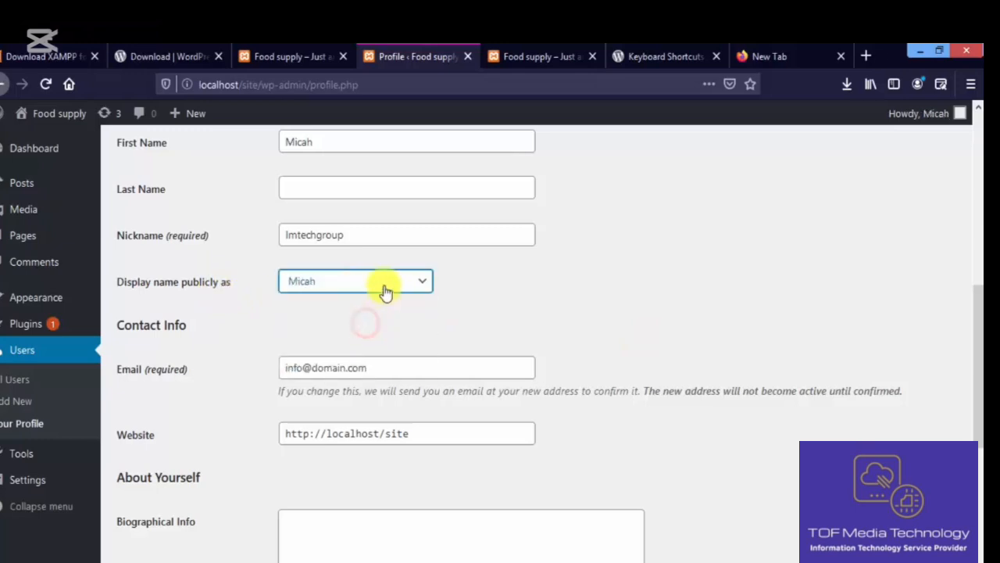
{"action": "left_click", "coordinate": [383, 283]}
{"action": "left_click", "coordinate": [386, 306]}
{"action": "left_click_drag", "start_coordinate": [979, 320], "coordinate": [978, 367]}
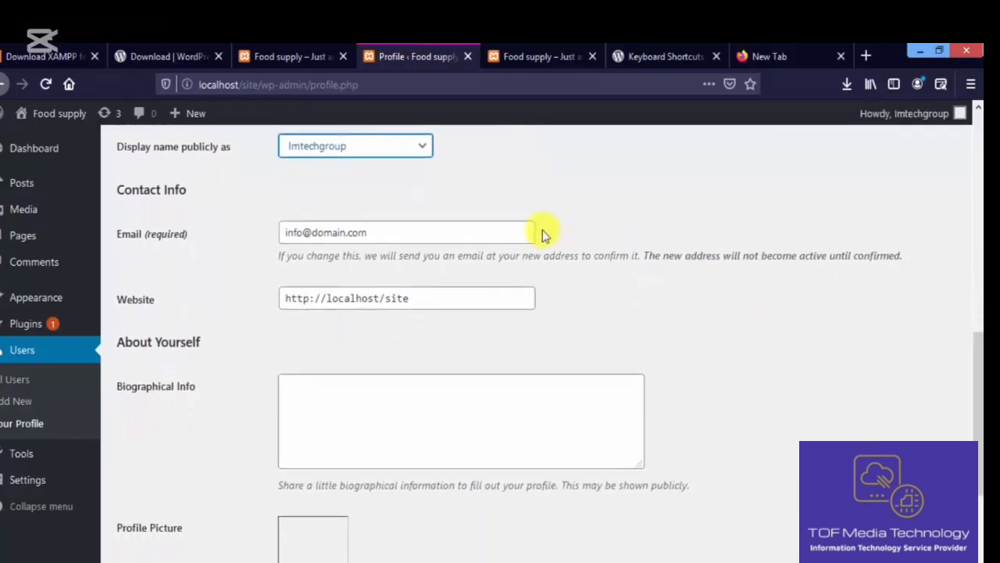
{"action": "left_click", "coordinate": [421, 238]}
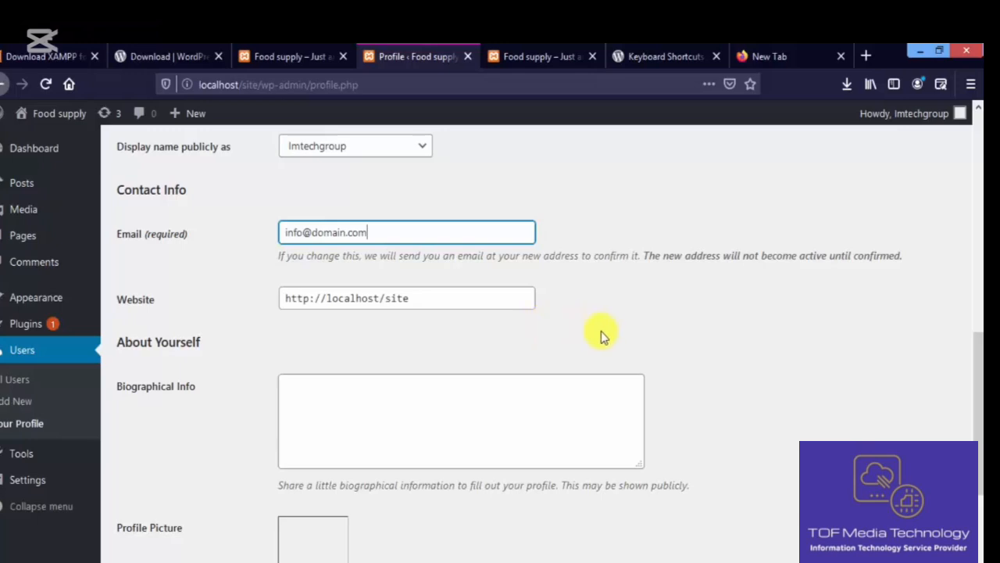
{"action": "left_click", "coordinate": [439, 305]}
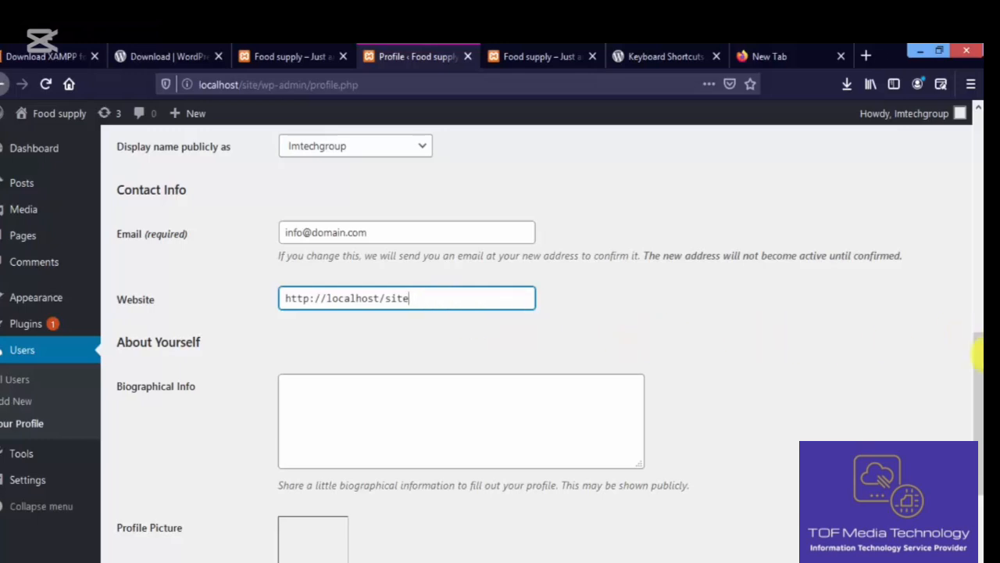
{"action": "left_click_drag", "start_coordinate": [979, 353], "coordinate": [979, 400]}
{"action": "left_click", "coordinate": [565, 310]}
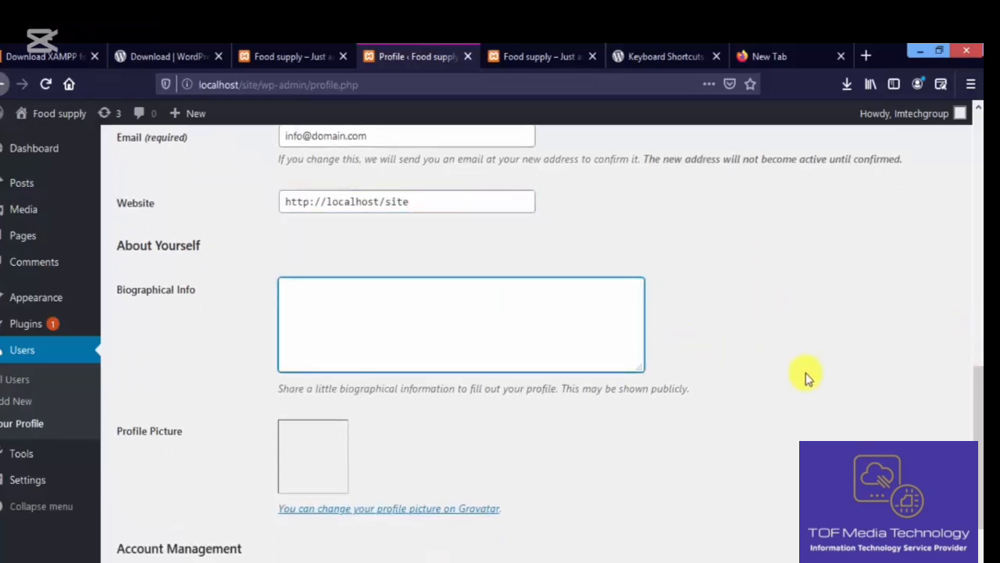
{"action": "left_click", "coordinate": [980, 363]}
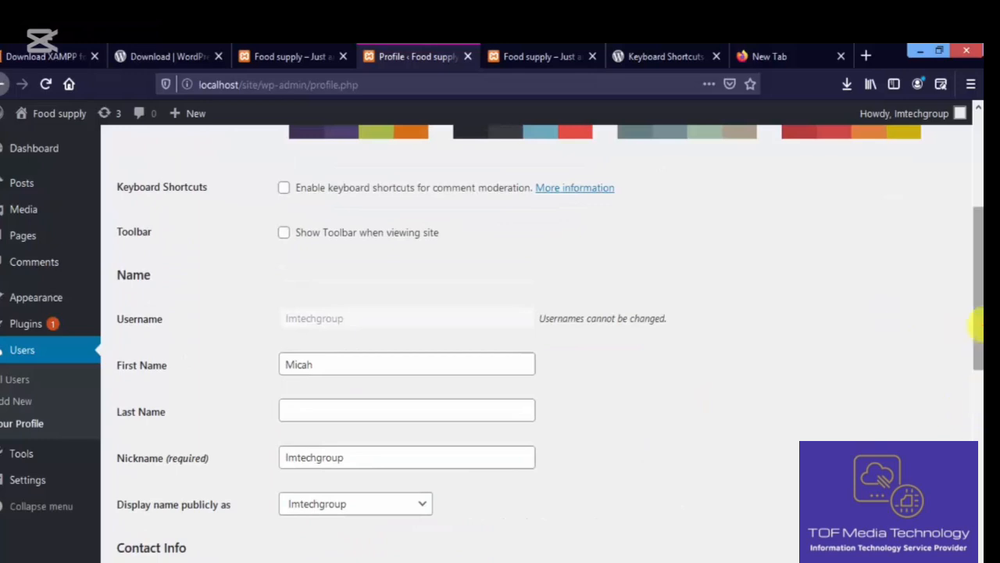
{"action": "left_click_drag", "start_coordinate": [979, 324], "coordinate": [979, 549]}
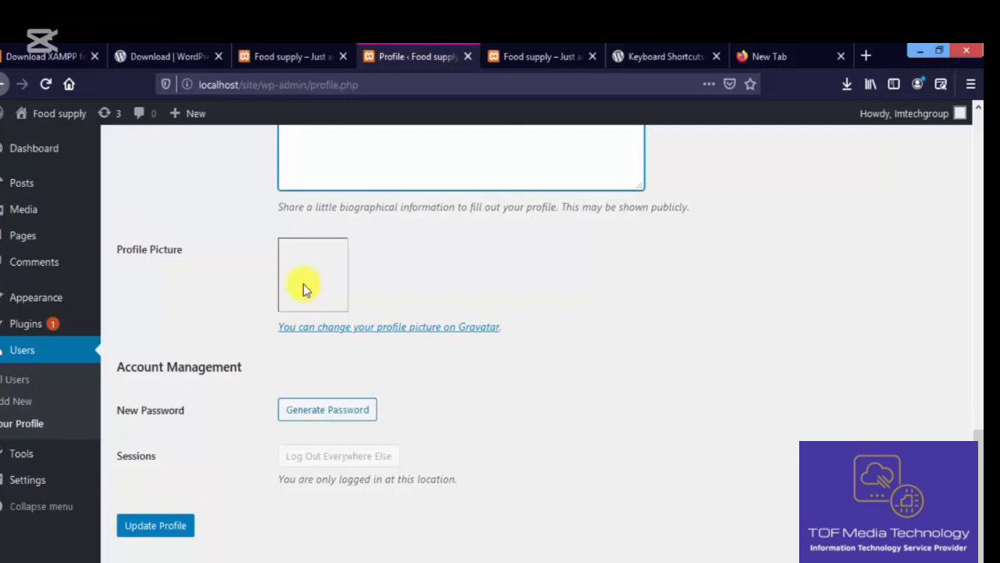
- Open the 'change your profile picture on Gravatar' link in a new tab, then return to Profile
{"action": "left_click", "coordinate": [351, 328]}
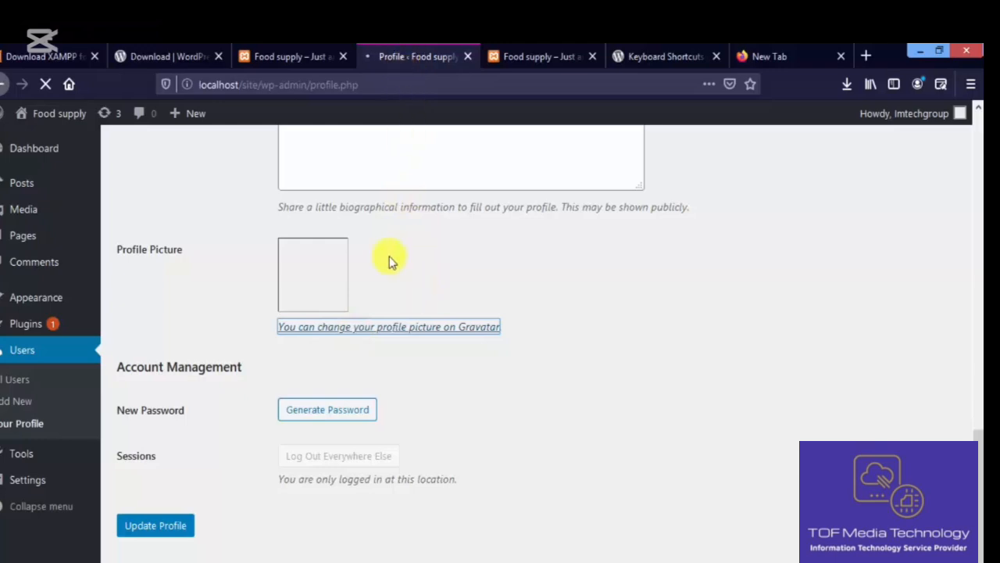
{"action": "left_click", "coordinate": [44, 85]}
{"action": "right_click", "coordinate": [323, 333]}
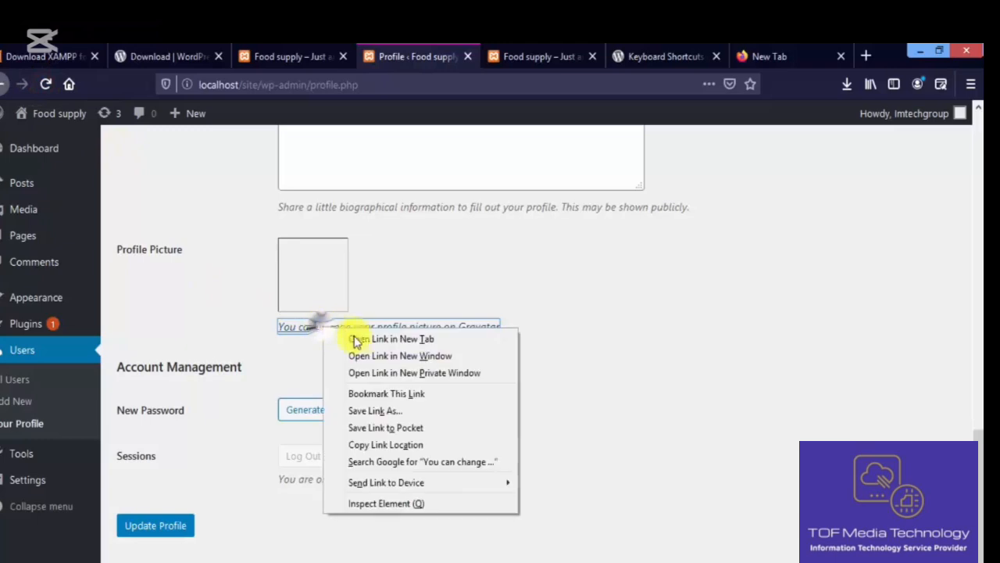
{"action": "left_click", "coordinate": [355, 338]}
{"action": "left_click", "coordinate": [468, 52]}
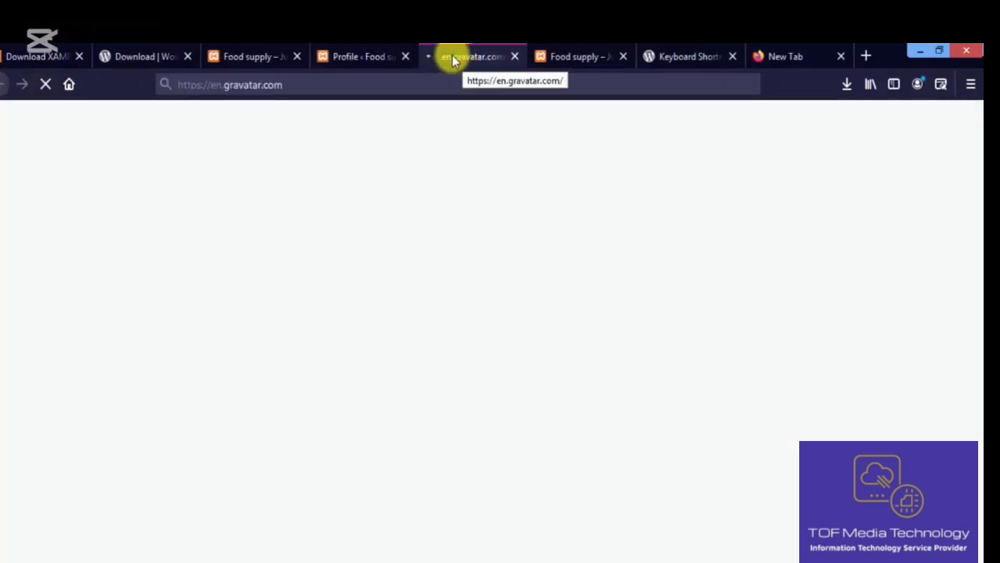
{"action": "left_click", "coordinate": [371, 53]}
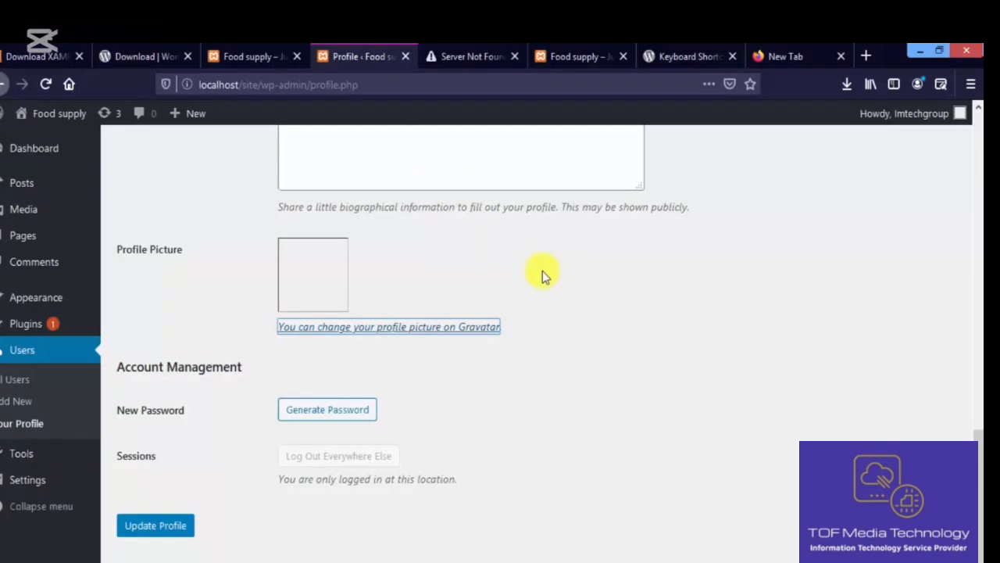
{"action": "left_click", "coordinate": [475, 59]}
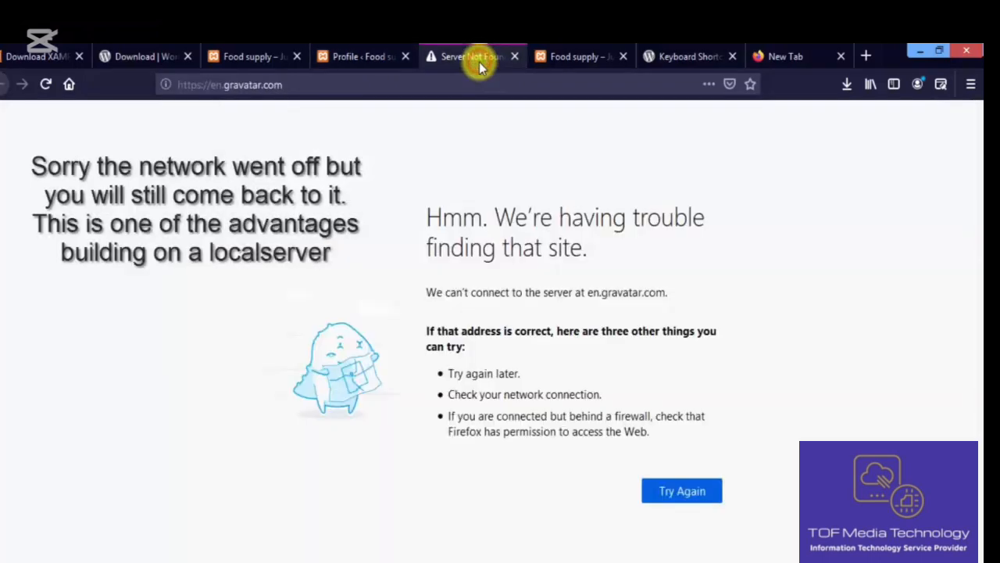
{"action": "left_click", "coordinate": [393, 65]}
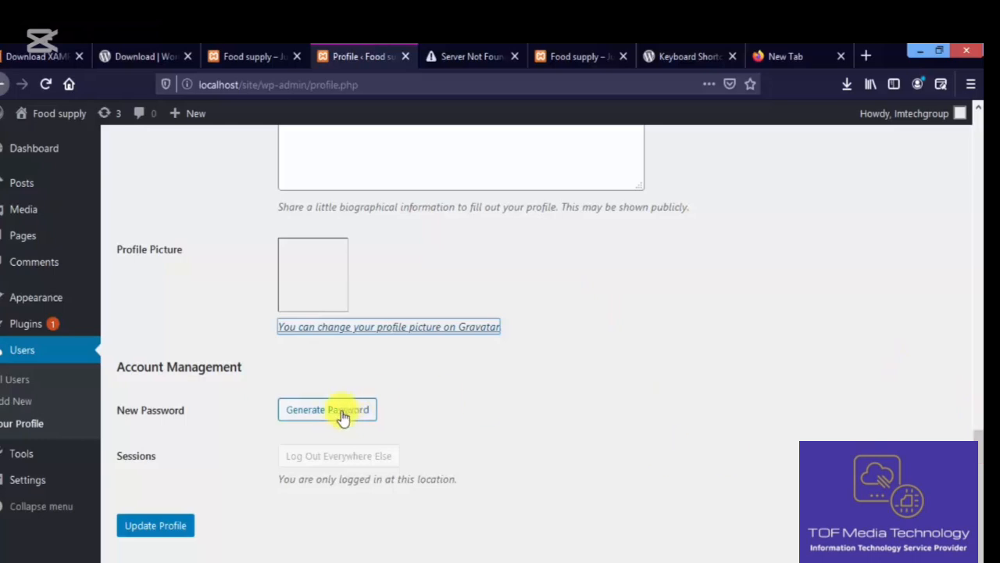
{"action": "left_click_drag", "start_coordinate": [978, 469], "coordinate": [979, 413]}
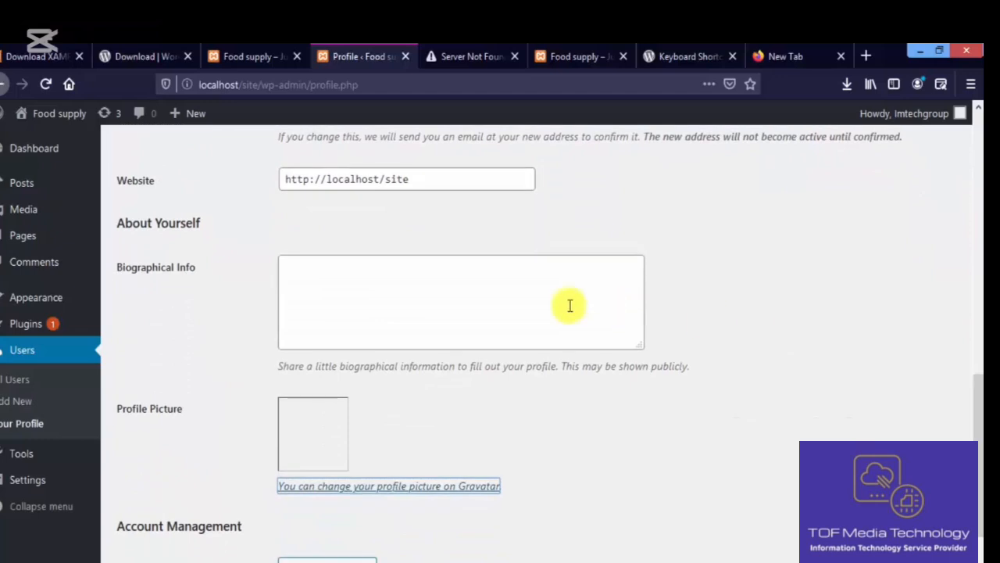
{"action": "left_click_drag", "start_coordinate": [979, 490], "coordinate": [978, 548]}
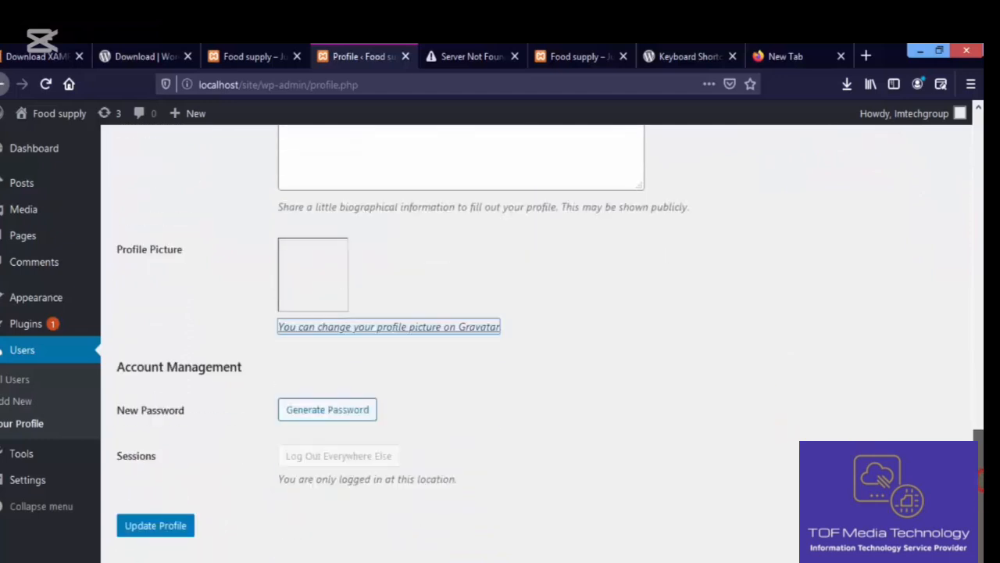
- Save the profile with Update Profile and go to the All Users list
{"action": "left_click", "coordinate": [160, 527]}
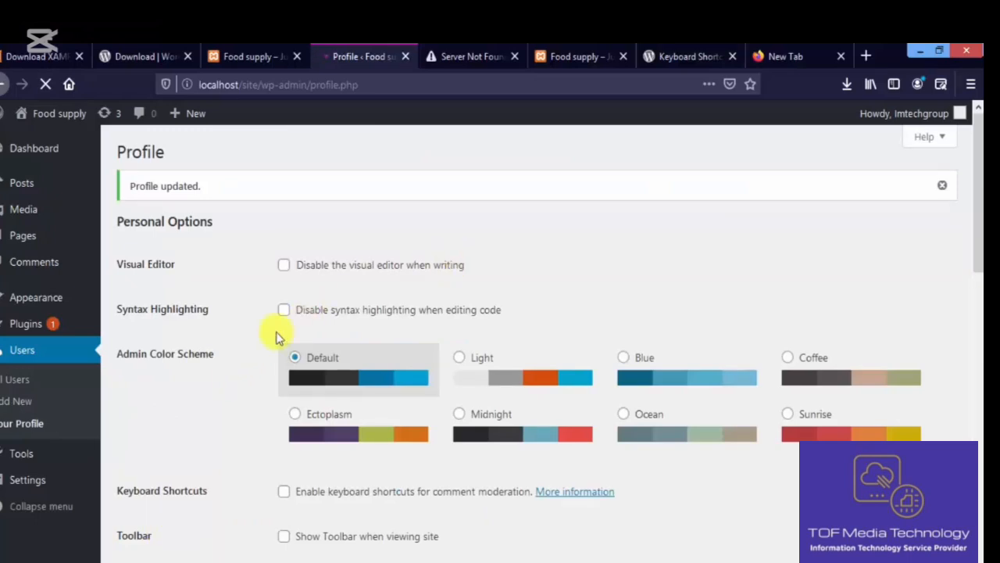
{"action": "left_click", "coordinate": [37, 383]}
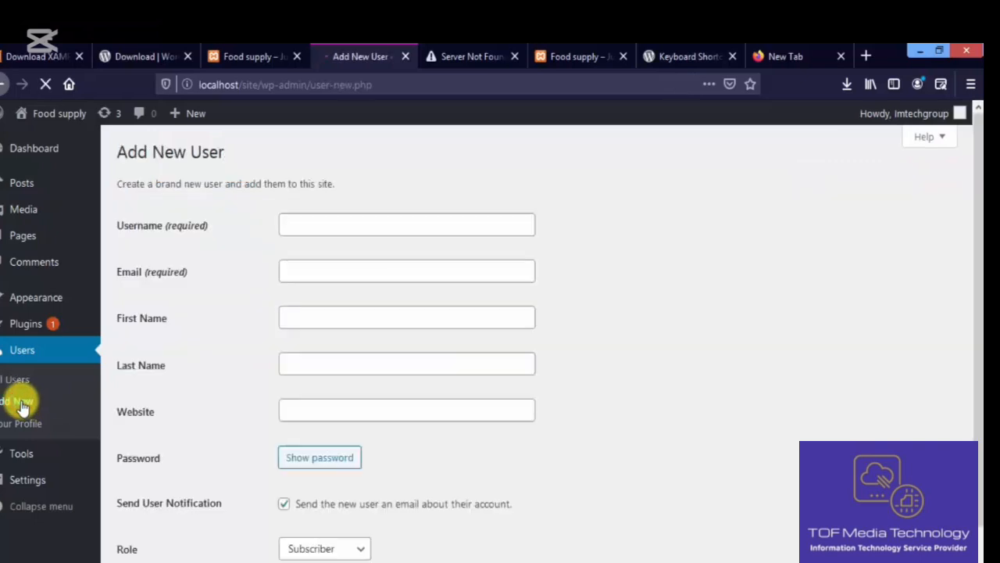
{"action": "left_click", "coordinate": [311, 224]}
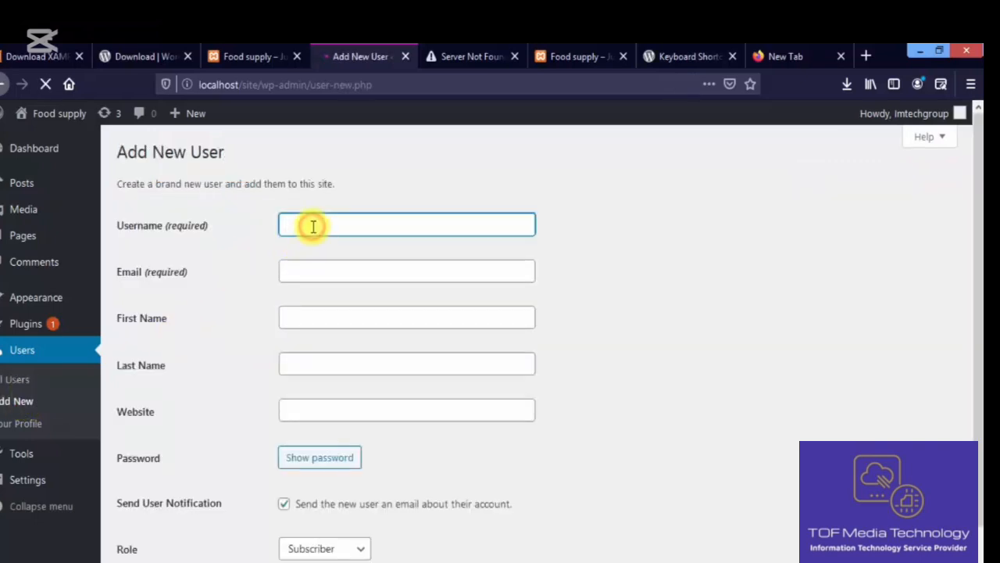
{"action": "left_click", "coordinate": [335, 271]}
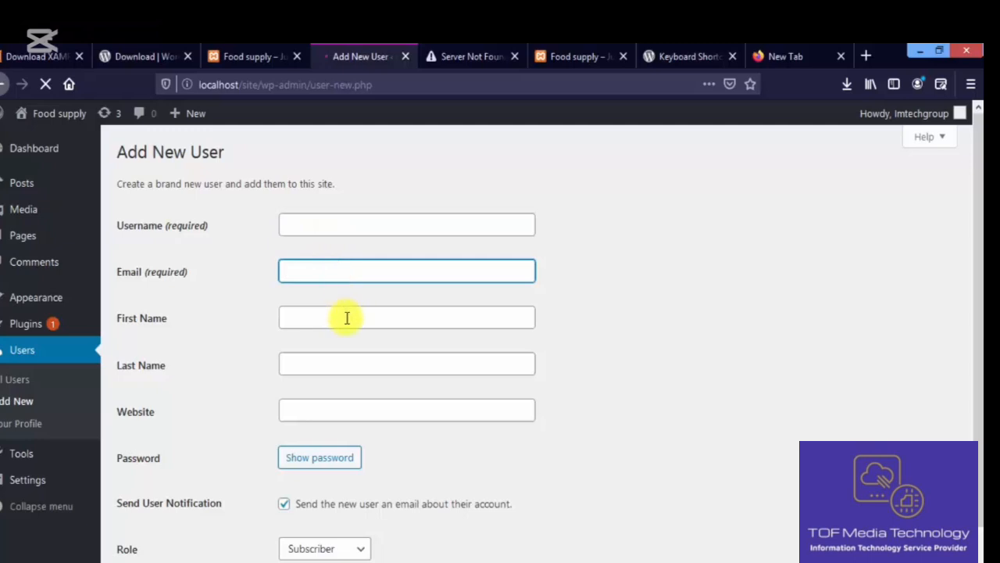
{"action": "left_click", "coordinate": [346, 314]}
{"action": "left_click", "coordinate": [353, 375]}
{"action": "left_click", "coordinate": [375, 404]}
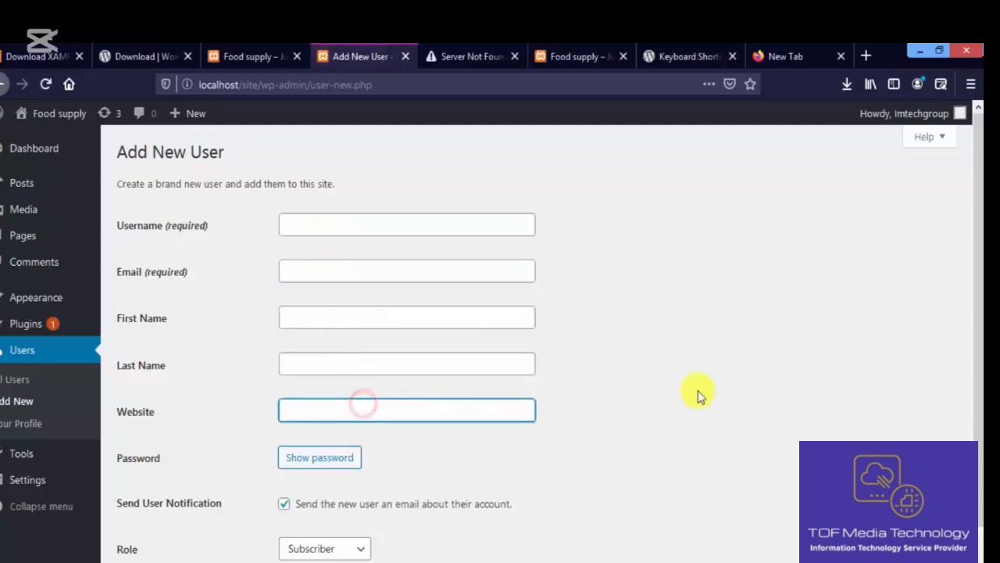
{"action": "left_click_drag", "start_coordinate": [979, 307], "coordinate": [977, 426]}
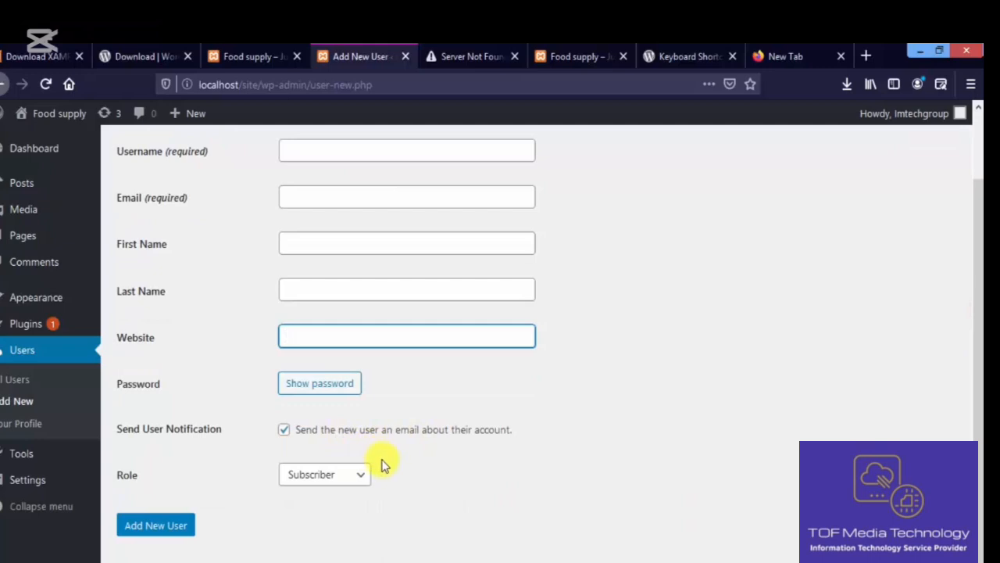
{"action": "left_click", "coordinate": [363, 478]}
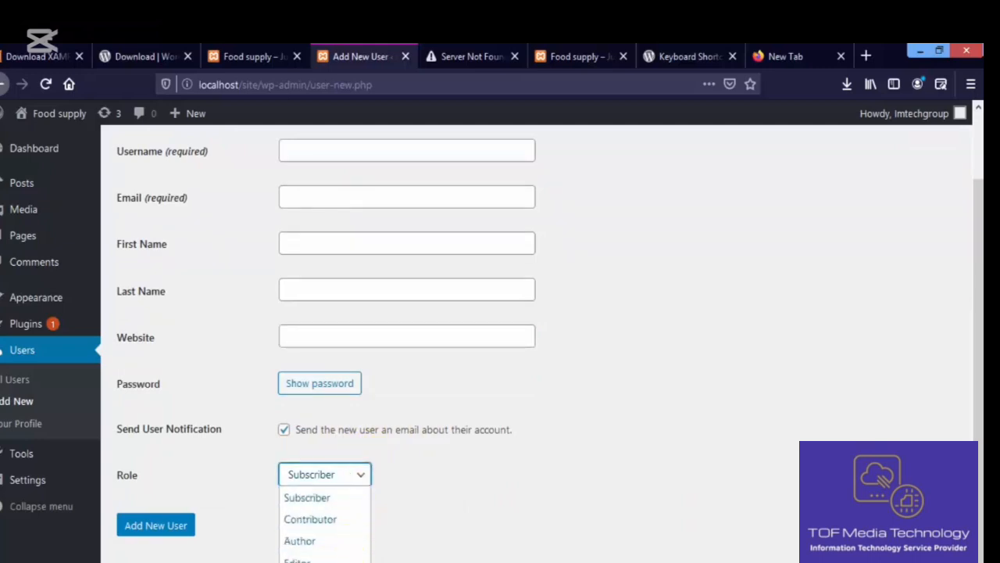
{"action": "left_click", "coordinate": [406, 477]}
{"action": "left_click", "coordinate": [359, 472]}
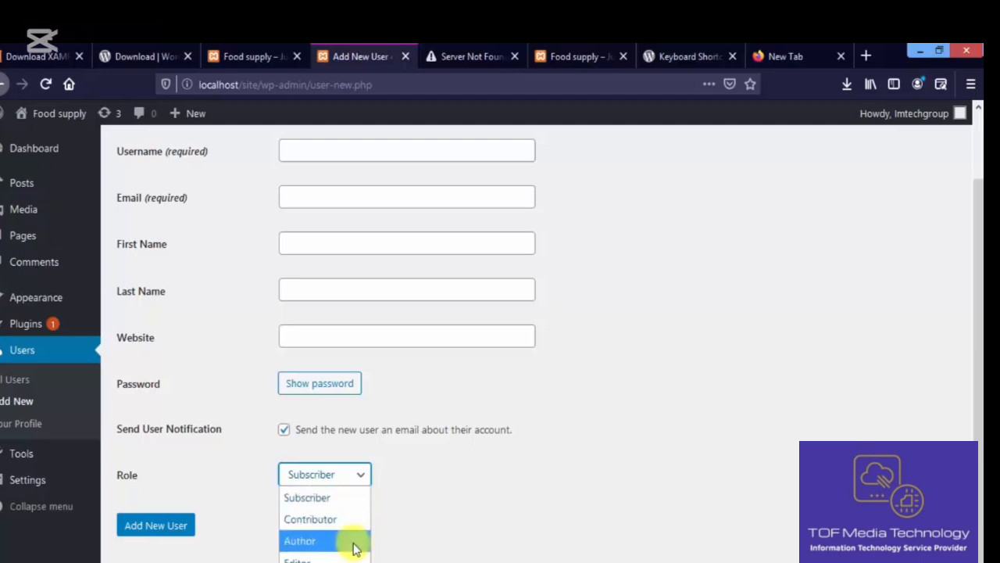
{"action": "left_click", "coordinate": [393, 494]}
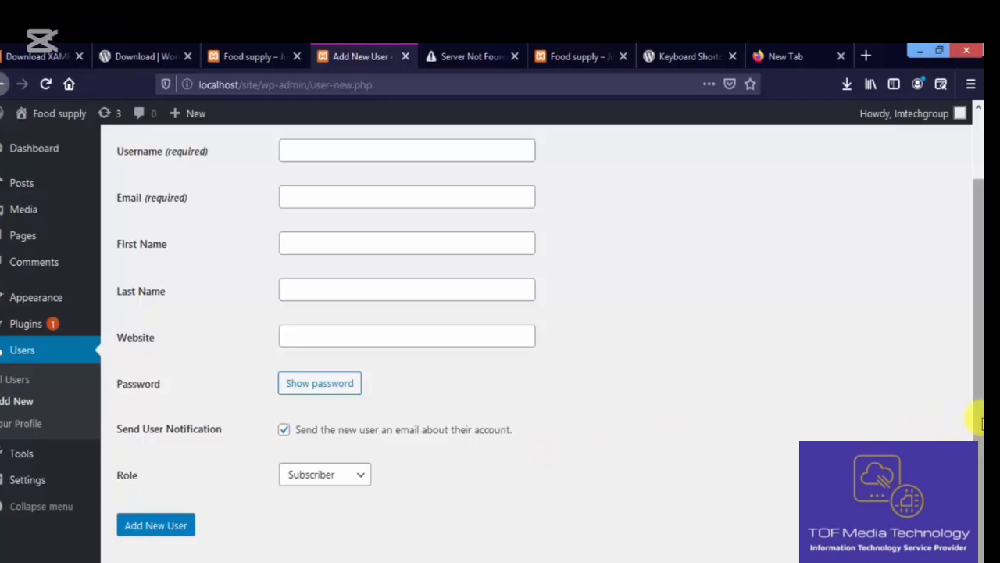
{"action": "left_click_drag", "start_coordinate": [976, 408], "coordinate": [981, 457]}
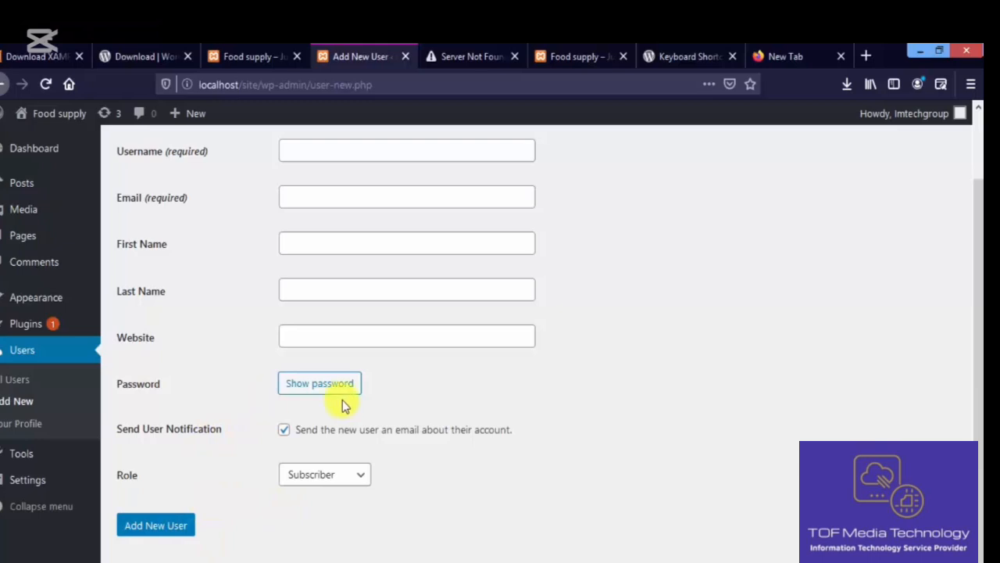
- Go to Settings > General, declining the browser's offer to save the login
{"action": "mouse_move", "coordinate": [55, 488]}
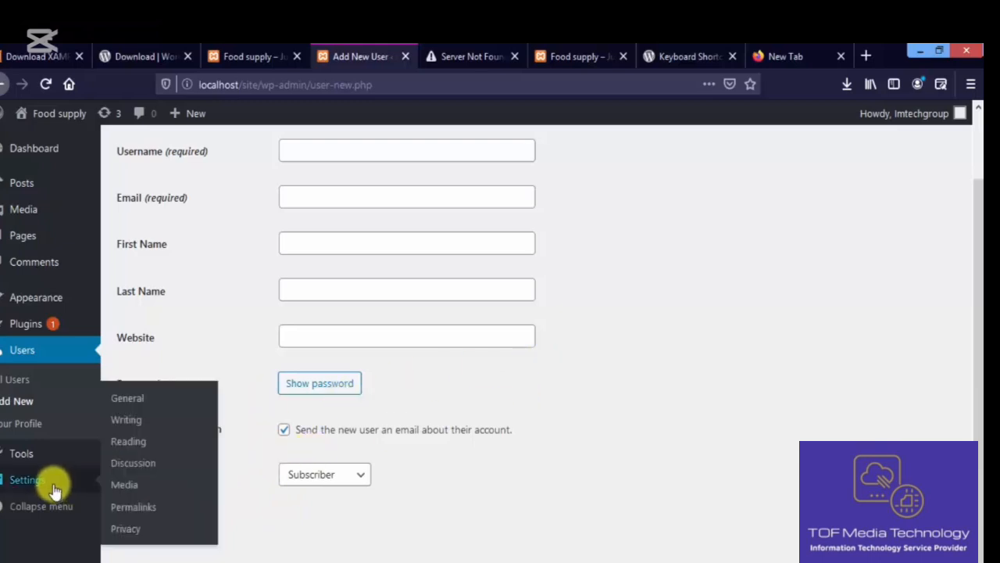
{"action": "left_click", "coordinate": [159, 403]}
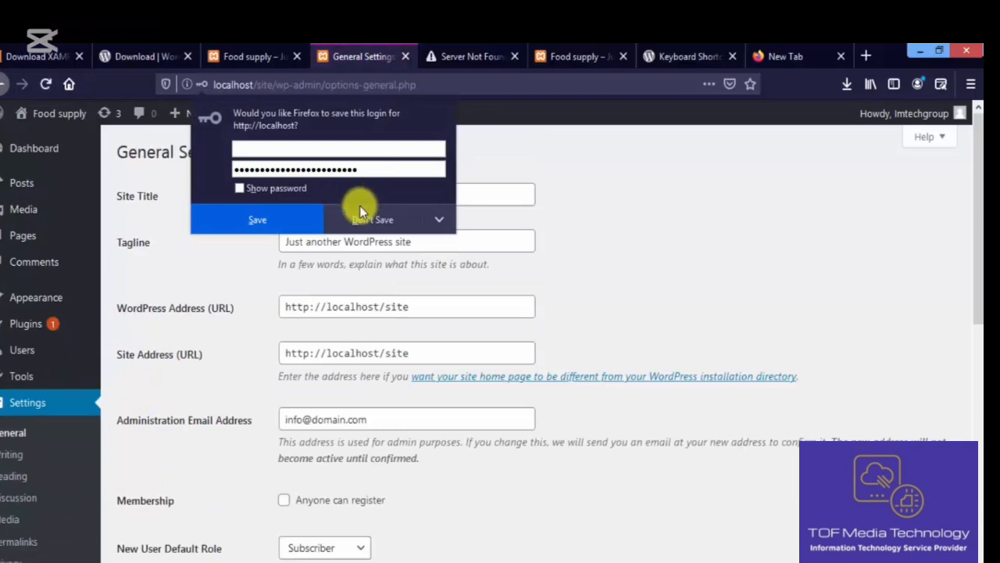
{"action": "left_click", "coordinate": [361, 213]}
{"action": "left_click", "coordinate": [356, 203]}
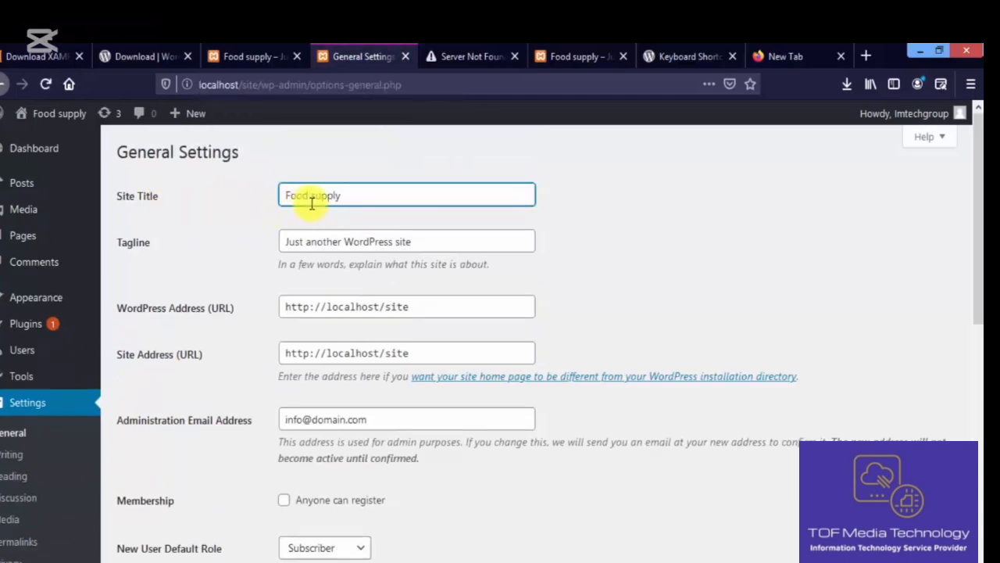
- Replace the old tagline with 'Salad and vegatables', correcting a typo
{"action": "double_click", "coordinate": [287, 244]}
{"action": "left_click", "coordinate": [286, 245]}
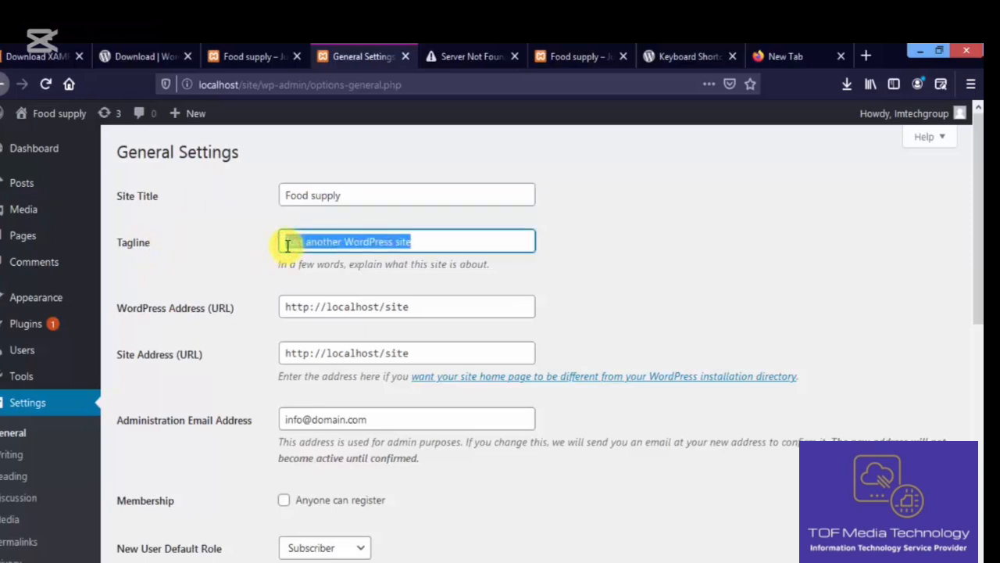
{"action": "key", "text": "BackSpace"}
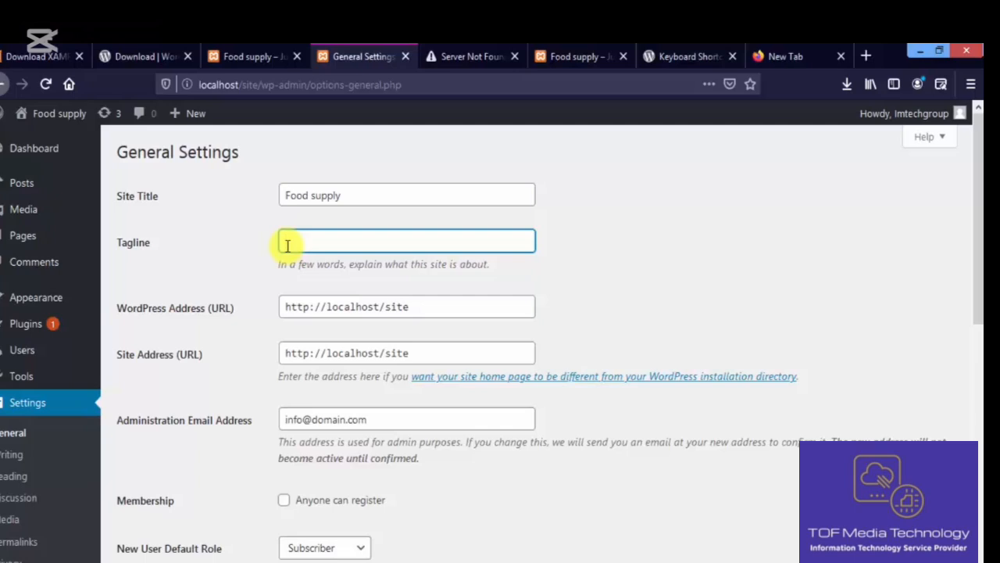
{"action": "type", "text": "Food "}
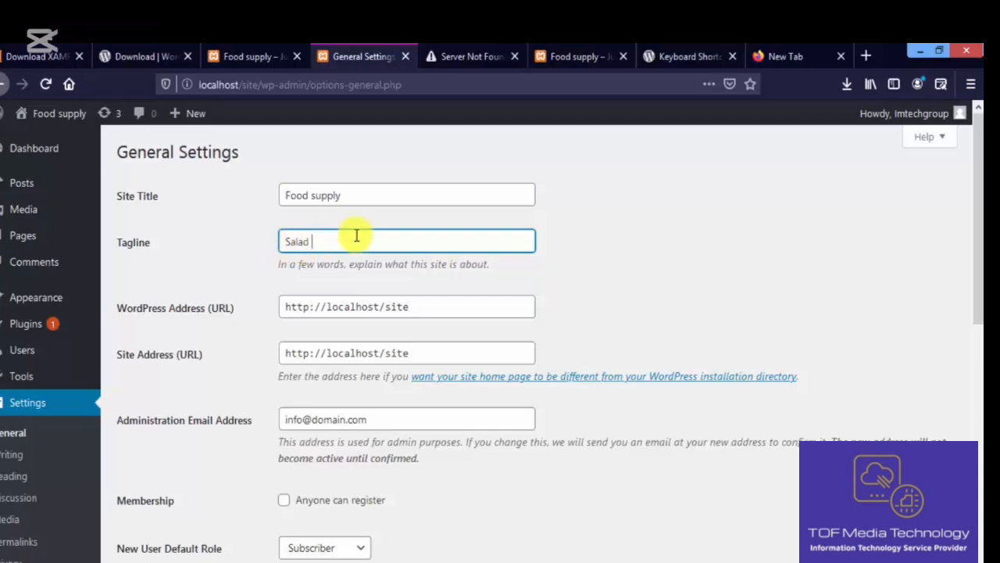
{"action": "type", "text": "a"}
{"action": "type", "text": "nd "}
{"action": "type", "text": "vege"}
{"action": "type", "text": "tbels"}
{"action": "key", "text": "BackSpace"}
{"action": "key", "text": "BackSpace"}
{"action": "key", "text": "BackSpace"}
{"action": "key", "text": "BackSpace"}
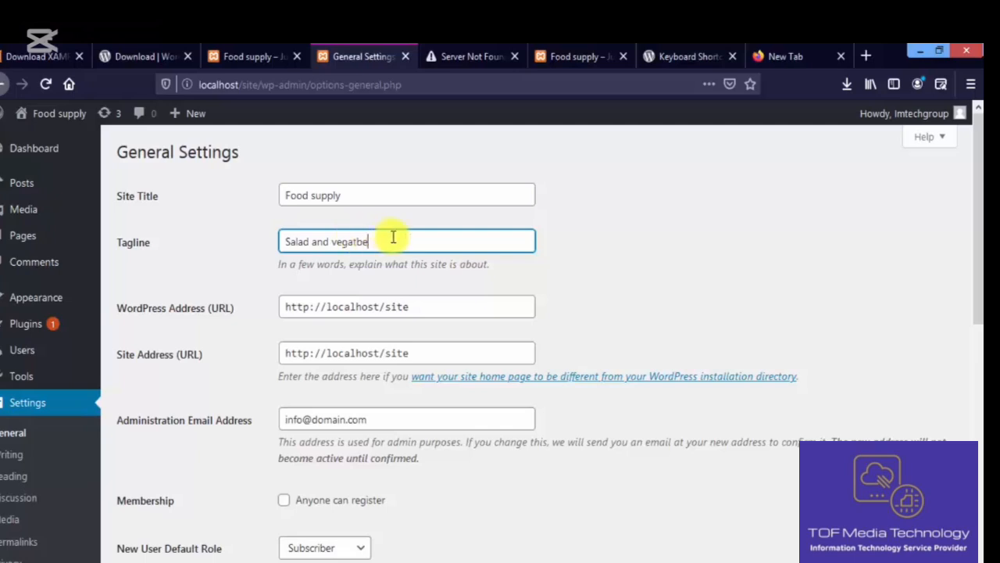
{"action": "type", "text": "ables"}
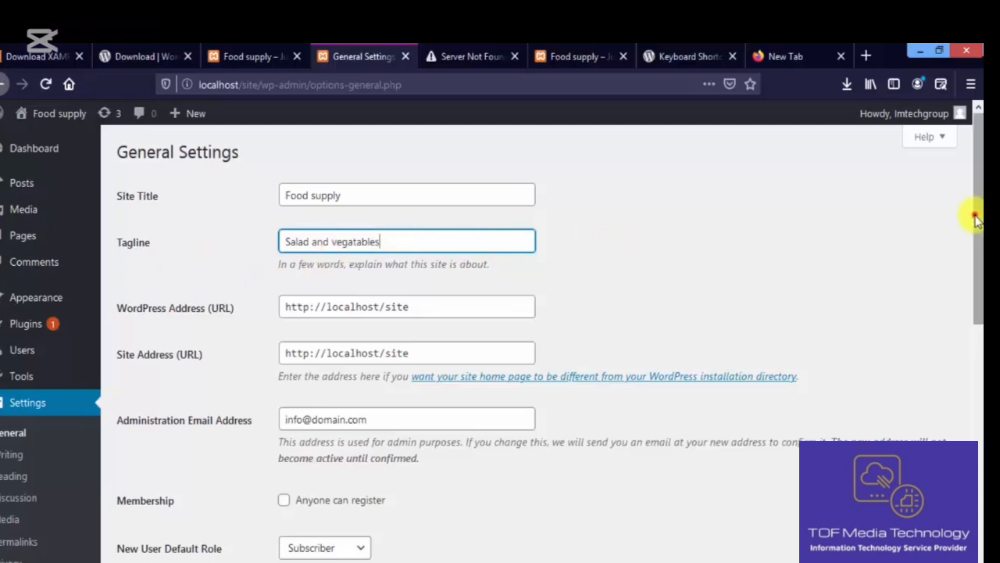
{"action": "left_click_drag", "start_coordinate": [975, 216], "coordinate": [979, 265]}
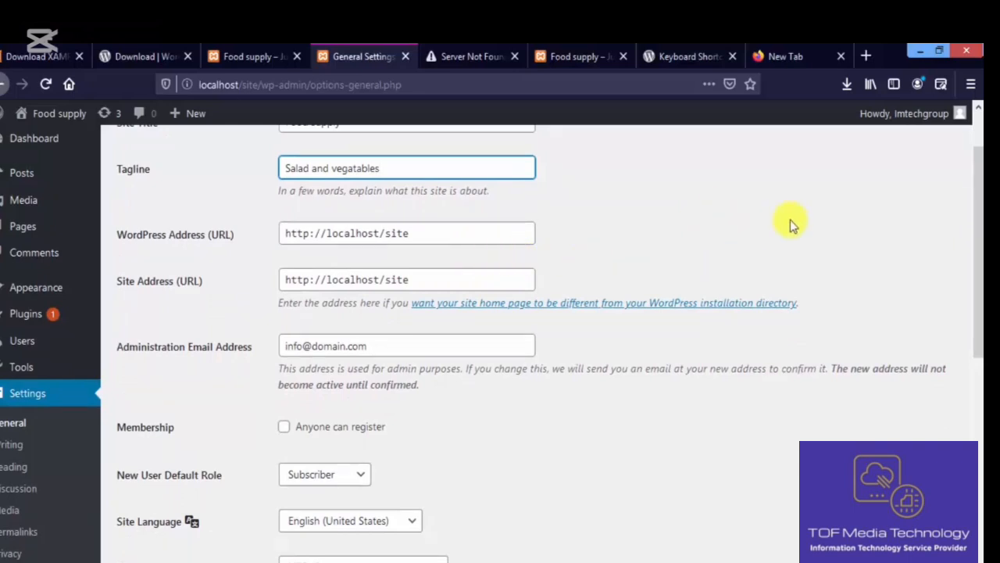
- Check the administration email and tick Membership 'Anyone can register'
{"action": "scroll", "coordinate": [978, 282], "scroll_direction": "down", "scroll_amount": 2}
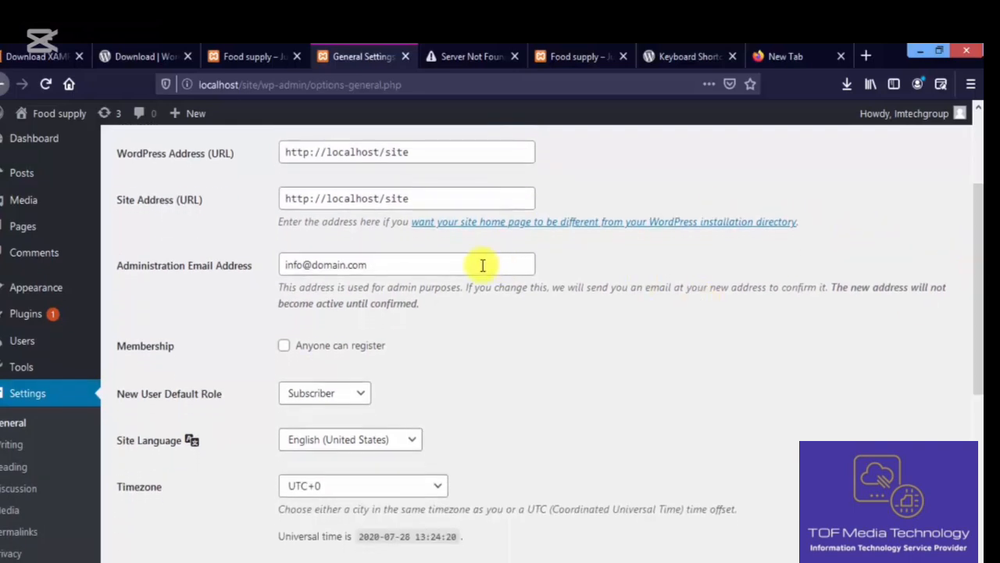
{"action": "left_click", "coordinate": [435, 267]}
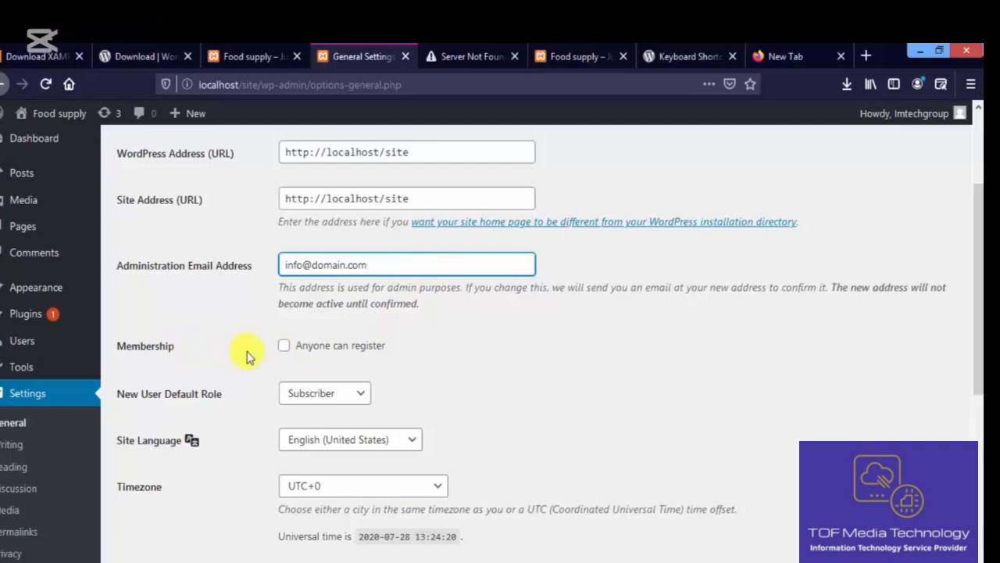
{"action": "left_click", "coordinate": [286, 346]}
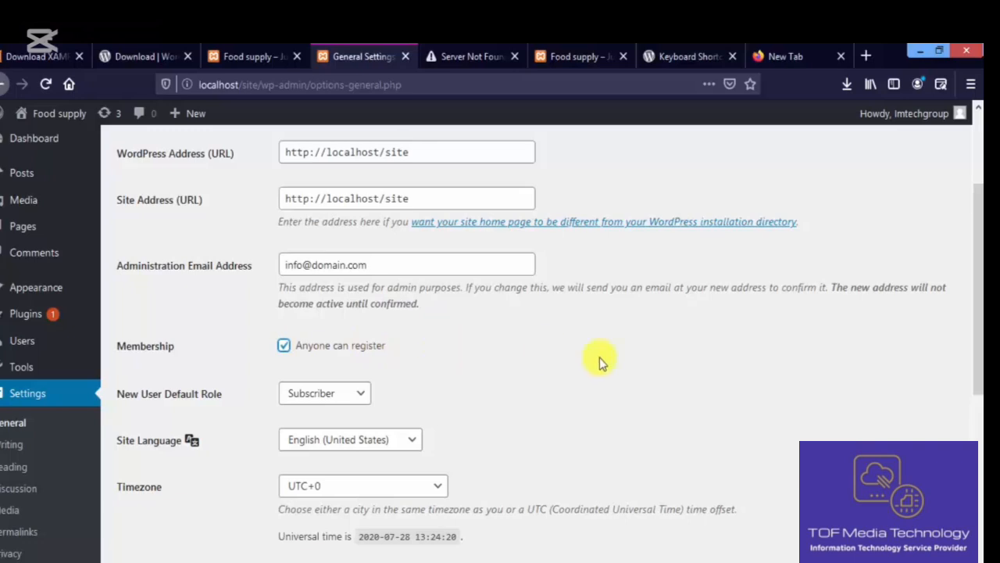
{"action": "left_click_drag", "start_coordinate": [979, 235], "coordinate": [978, 263]}
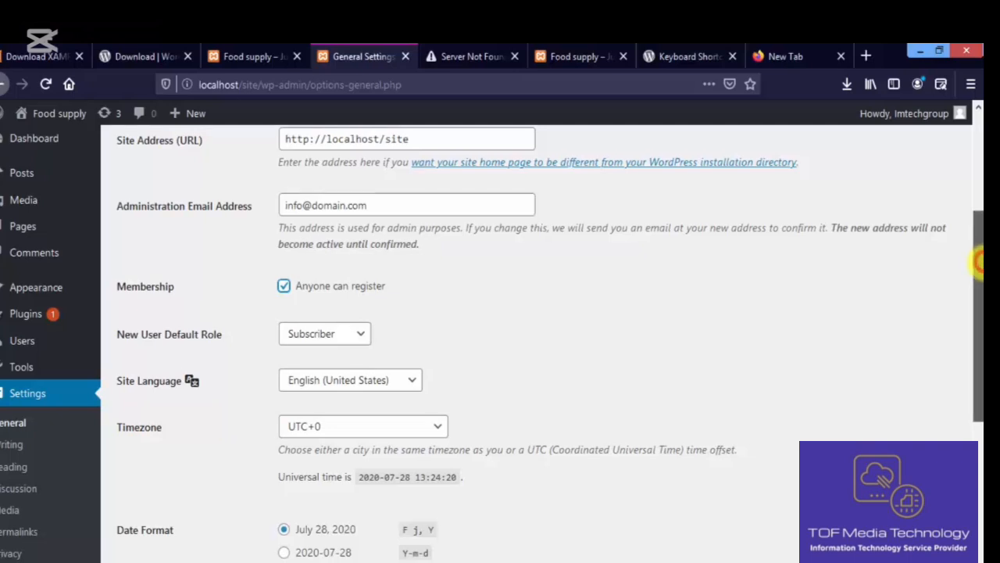
{"action": "left_click_drag", "start_coordinate": [977, 263], "coordinate": [979, 291]}
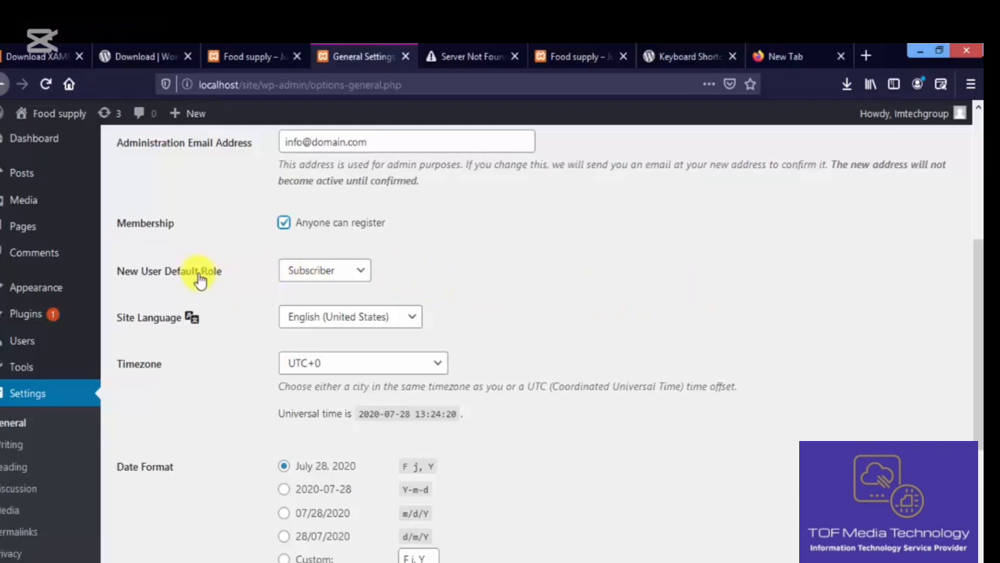
- Review the role, language and timezone dropdowns, keeping Subscriber, English (United States) and UTC+0
{"action": "left_click", "coordinate": [365, 274]}
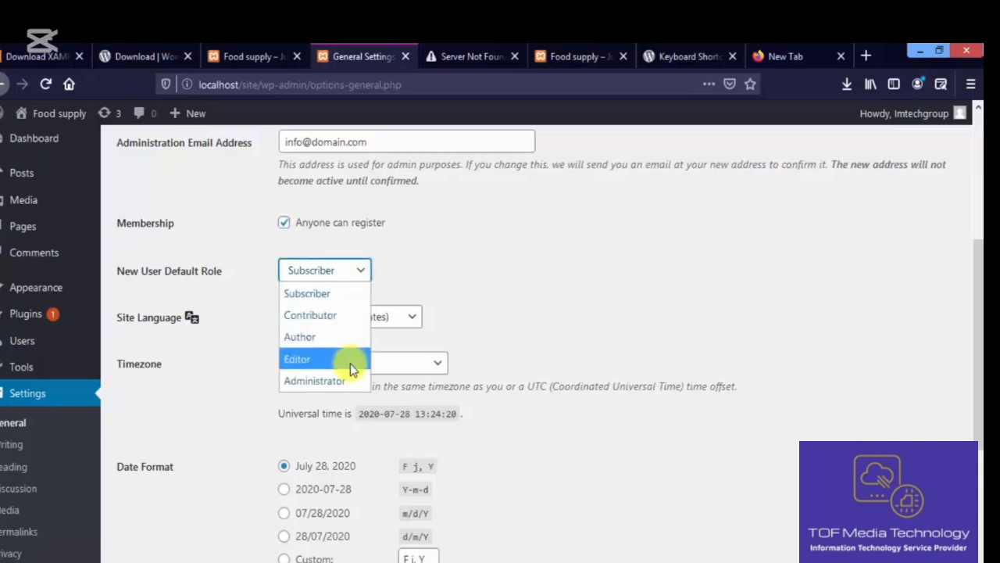
{"action": "left_click", "coordinate": [393, 268]}
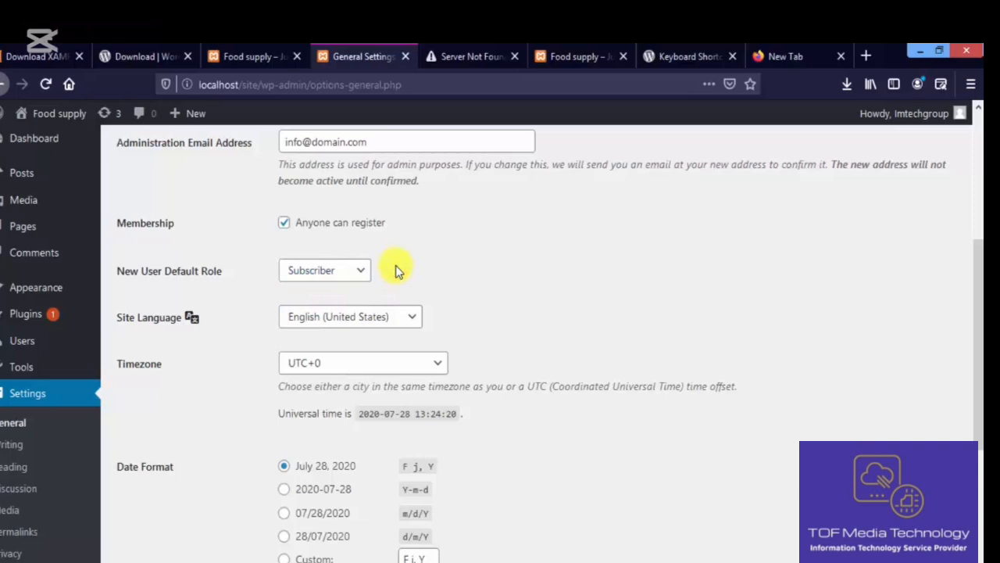
{"action": "left_click", "coordinate": [363, 271]}
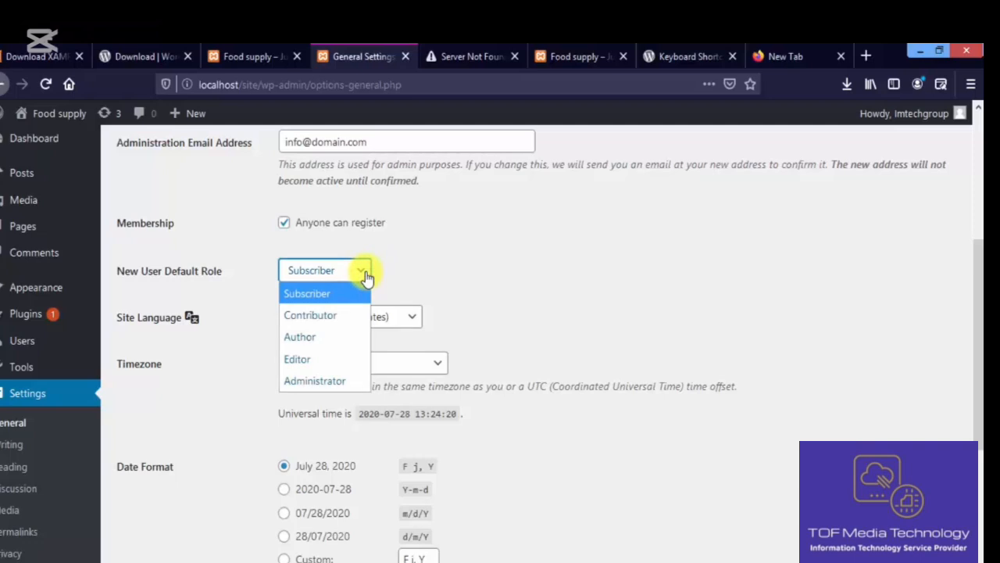
{"action": "left_click", "coordinate": [422, 263]}
{"action": "left_click", "coordinate": [412, 317]}
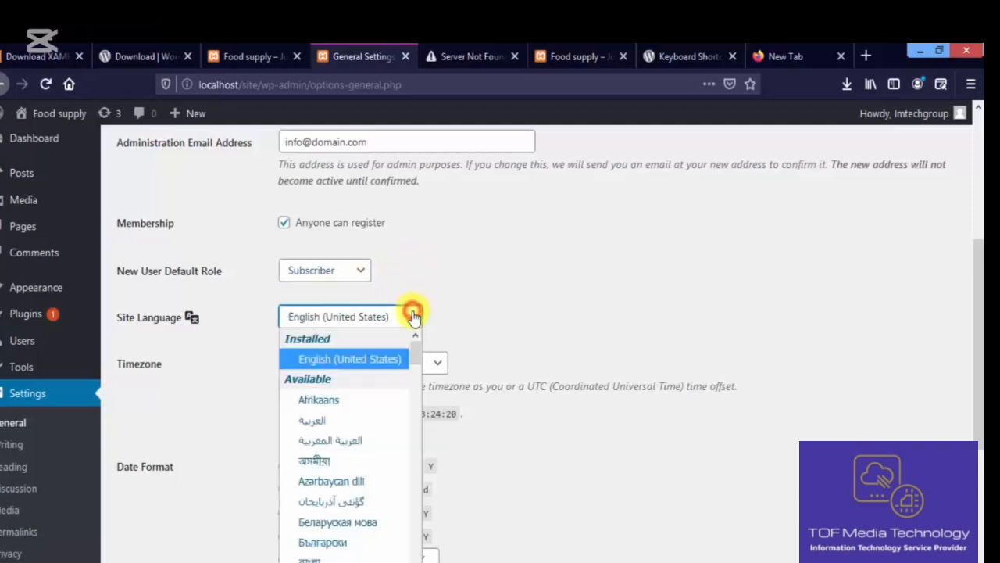
{"action": "left_click", "coordinate": [415, 317]}
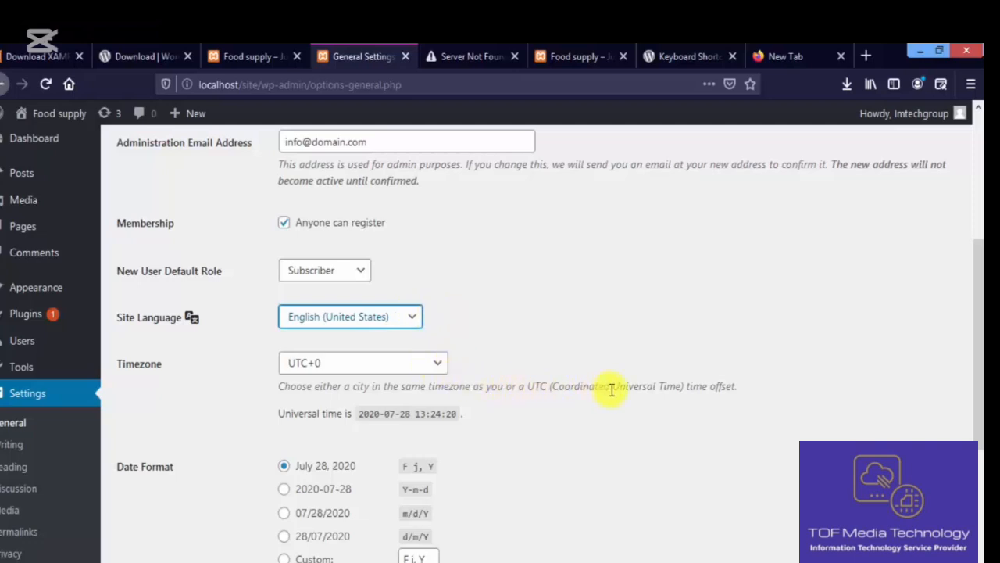
{"action": "scroll", "coordinate": [781, 297], "scroll_direction": "down", "scroll_amount": 3}
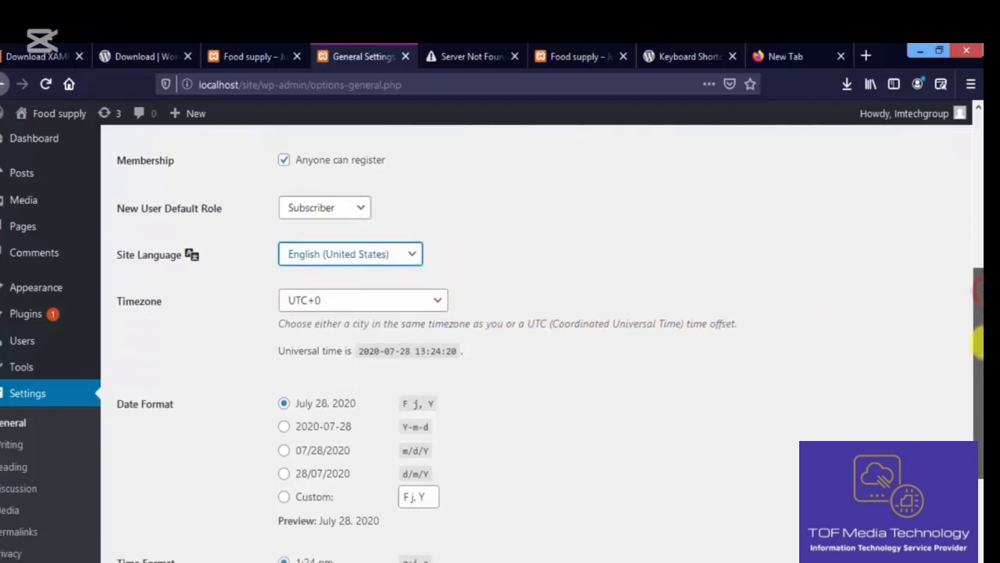
{"action": "left_click", "coordinate": [442, 253]}
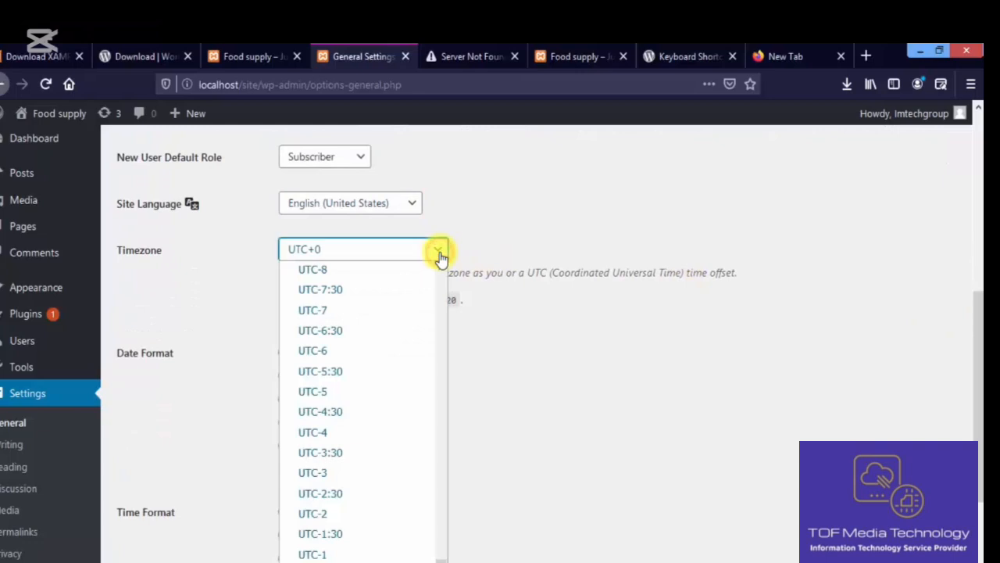
{"action": "left_click", "coordinate": [529, 233]}
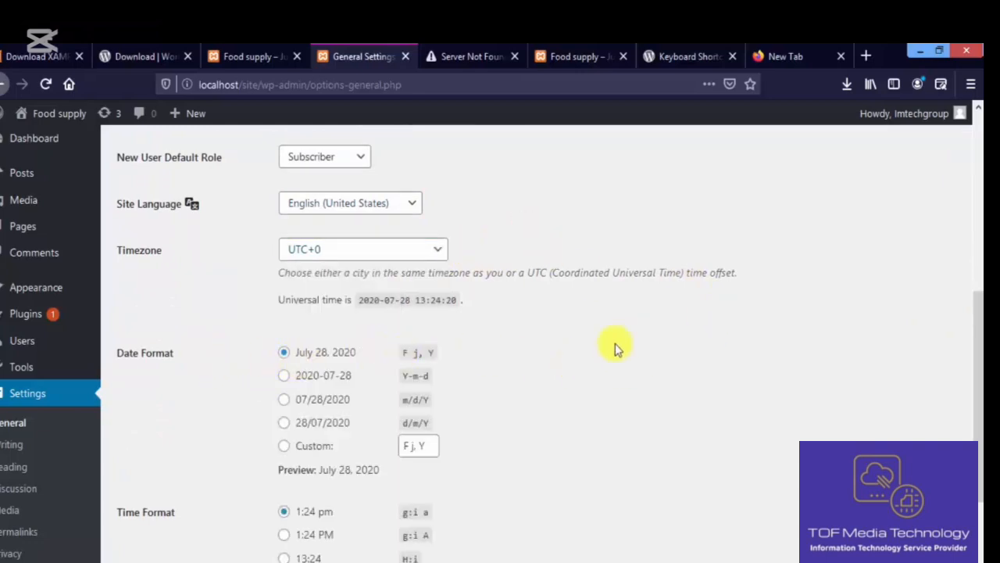
{"action": "left_click_drag", "start_coordinate": [977, 336], "coordinate": [978, 434]}
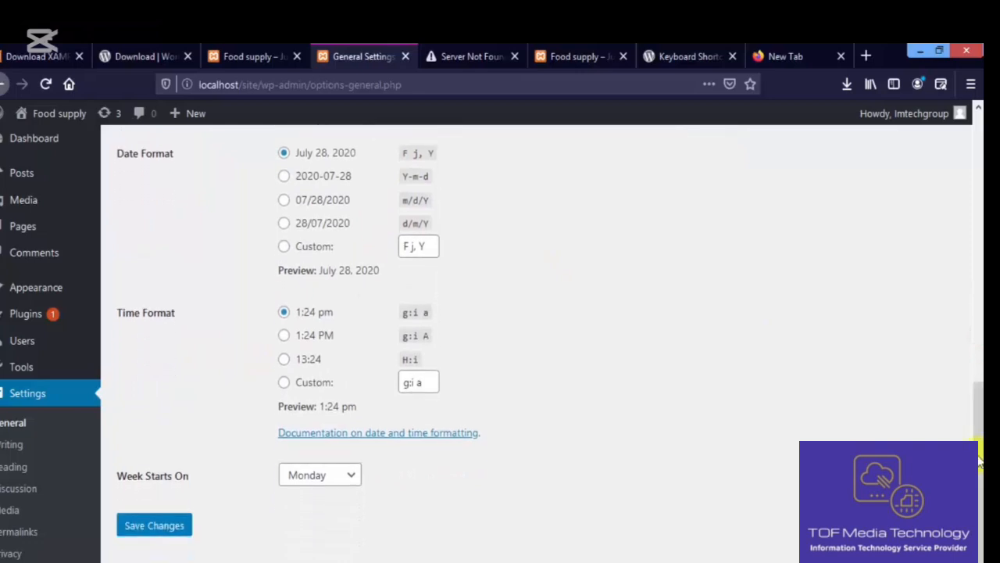
- Save the General settings and go to Settings > Writing
{"action": "left_click", "coordinate": [180, 528]}
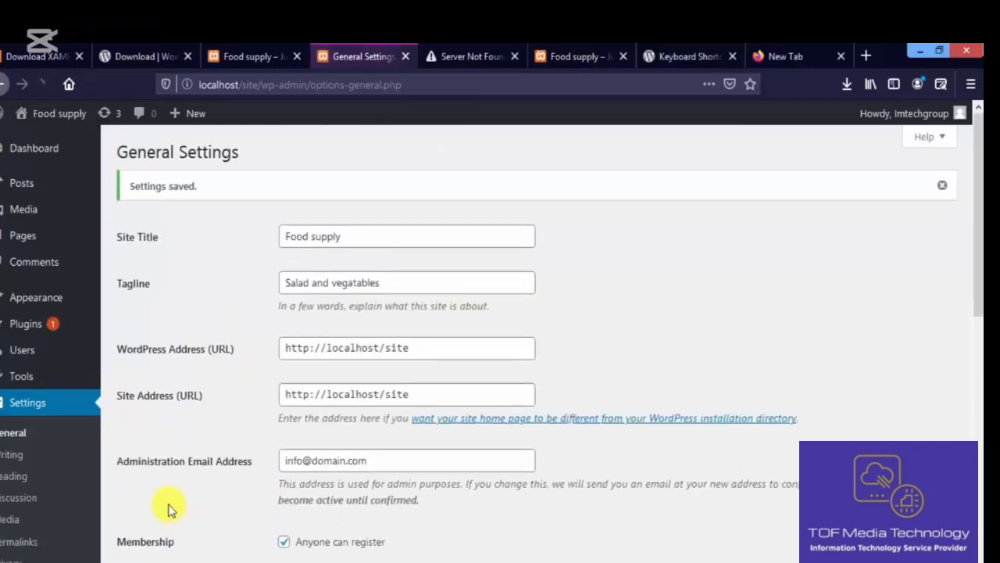
{"action": "left_click", "coordinate": [38, 457]}
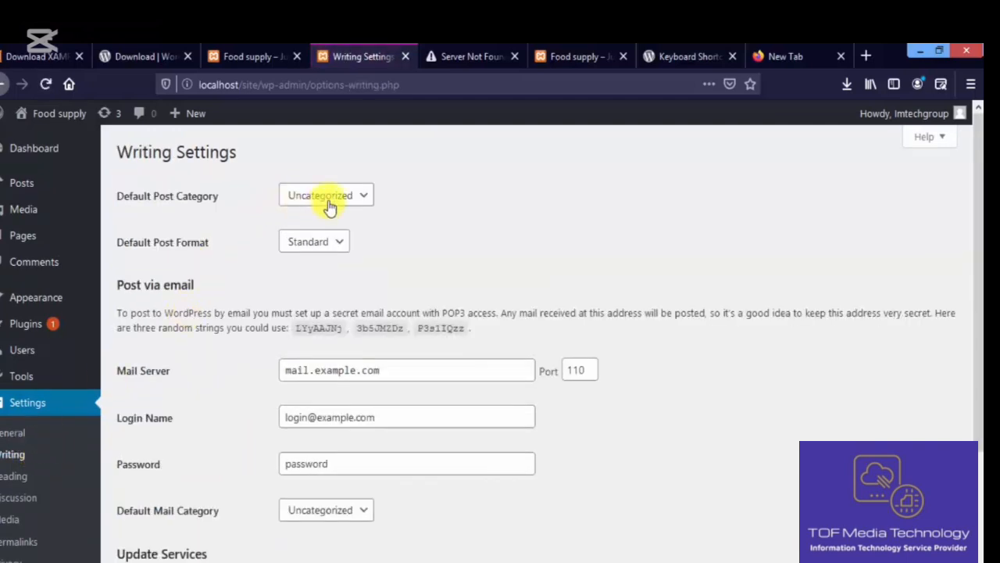
- Review the default post category and format dropdowns, keeping Uncategorized and Standard
{"action": "left_click", "coordinate": [362, 192]}
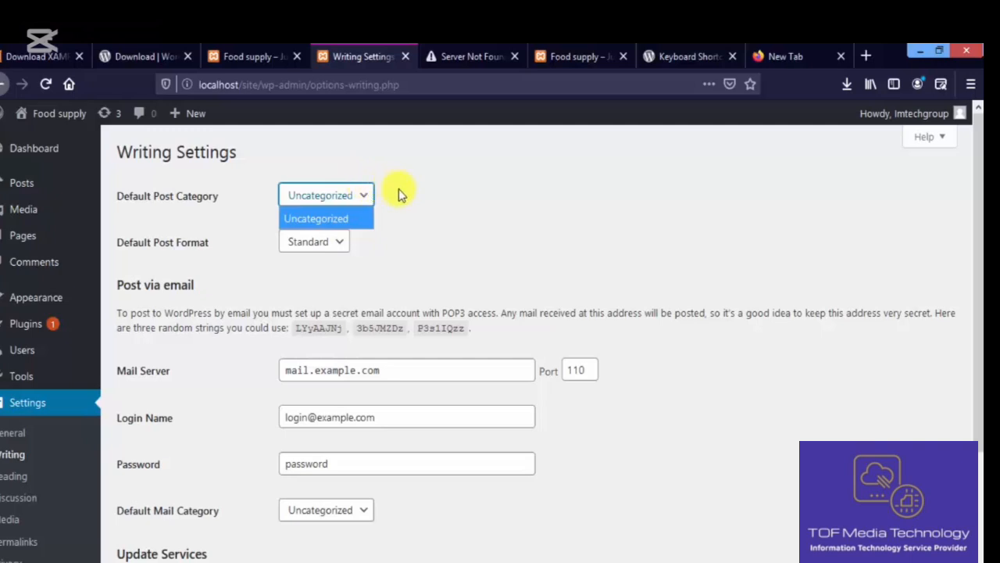
{"action": "left_click", "coordinate": [397, 191]}
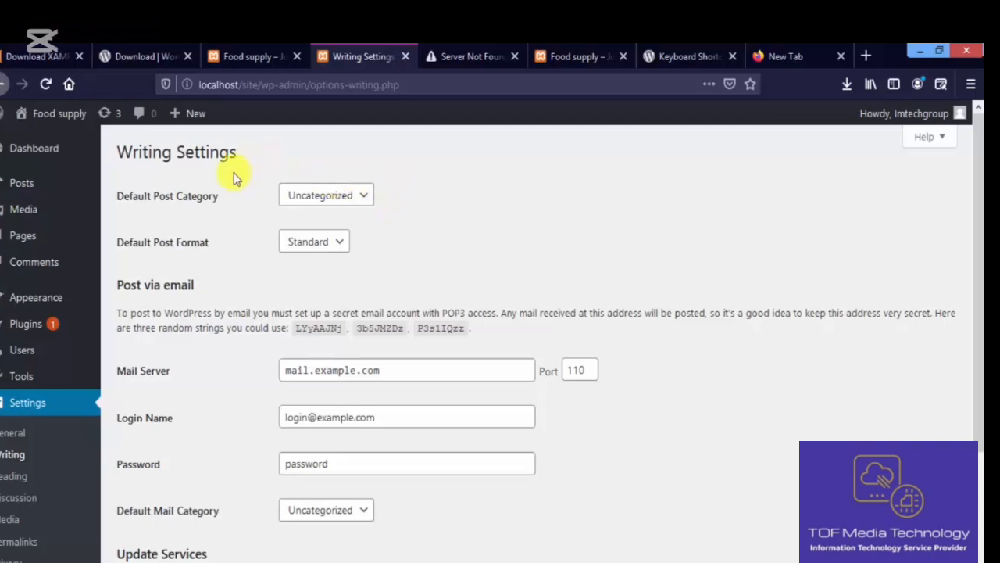
{"action": "left_click", "coordinate": [365, 197]}
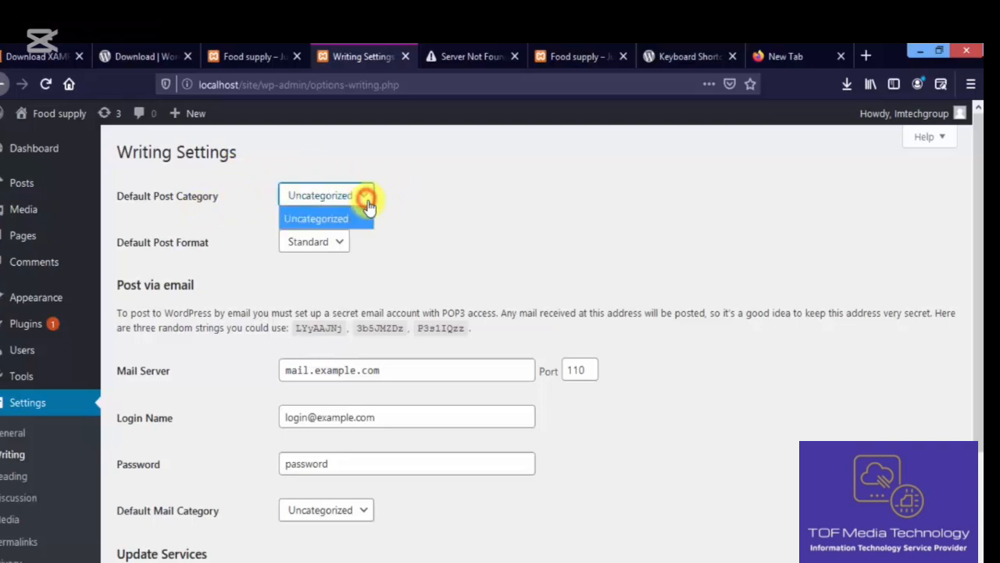
{"action": "left_click", "coordinate": [401, 235]}
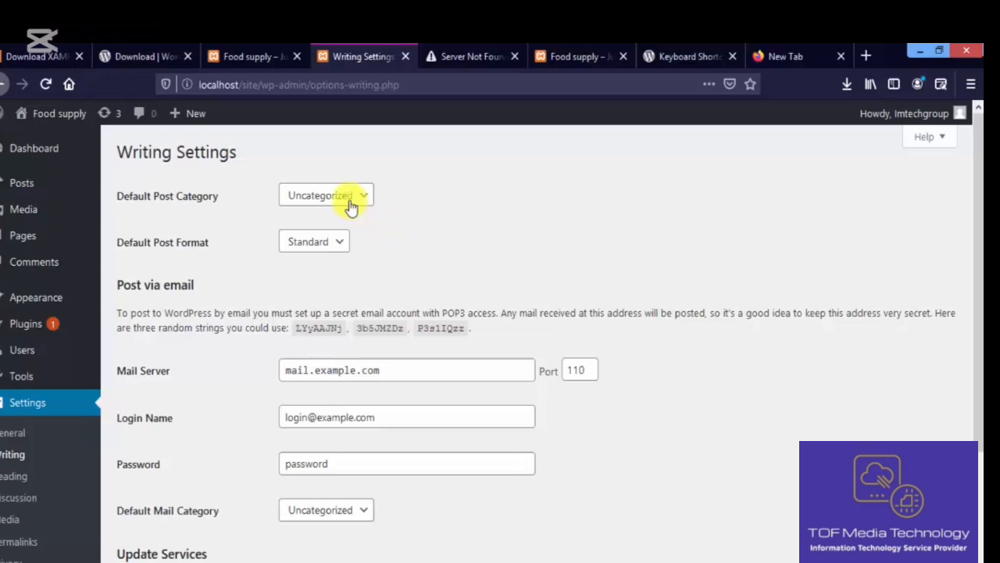
{"action": "left_click", "coordinate": [335, 241]}
{"action": "left_click", "coordinate": [324, 261]}
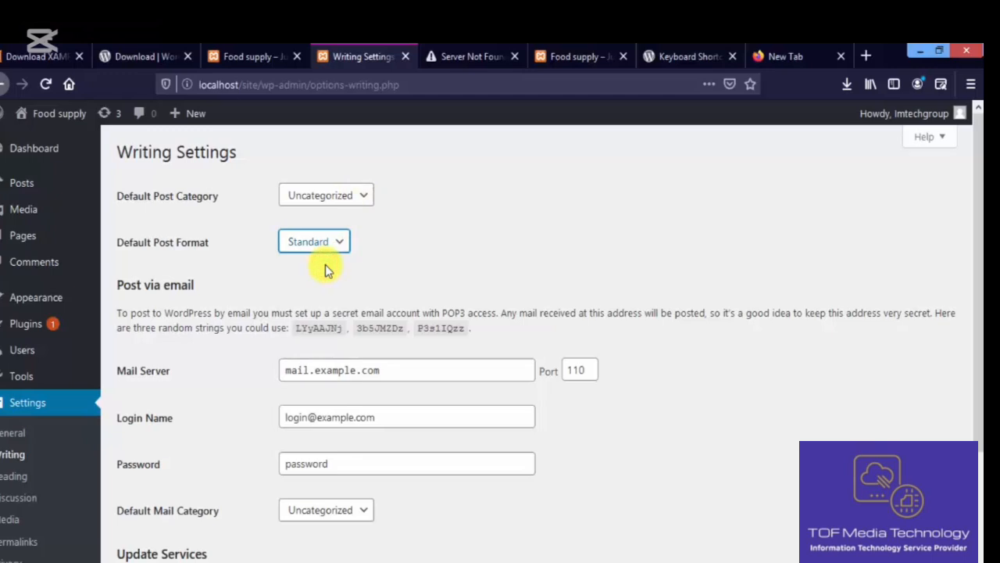
{"action": "left_click", "coordinate": [341, 247]}
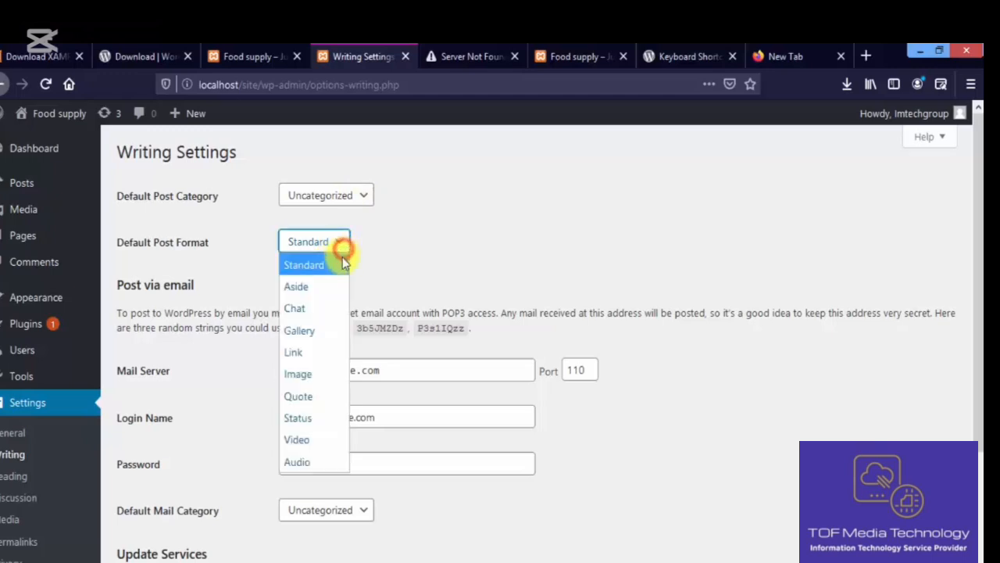
{"action": "left_click", "coordinate": [370, 244]}
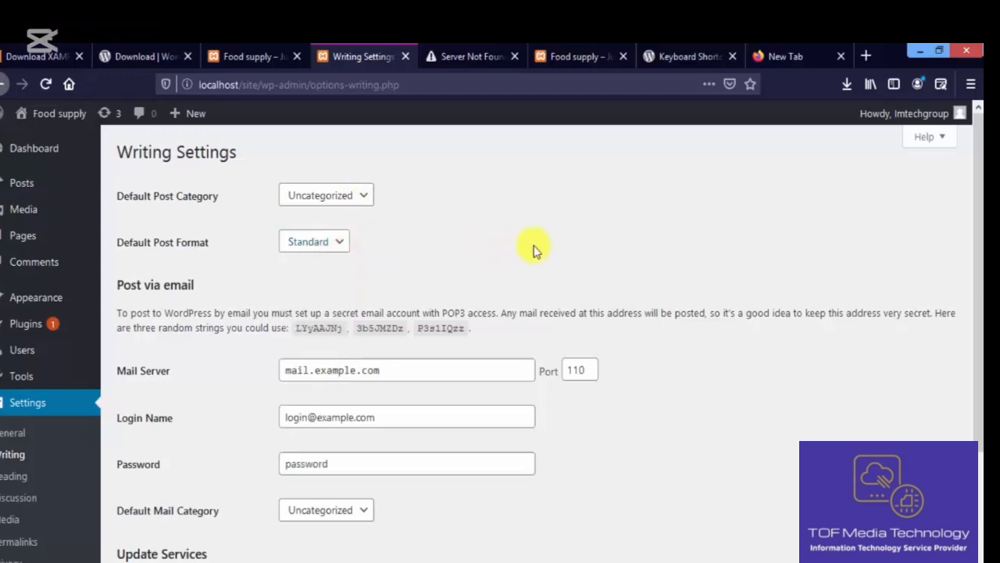
- Scroll past the mail server and update services and save the Writing settings
{"action": "left_click_drag", "start_coordinate": [976, 270], "coordinate": [980, 357]}
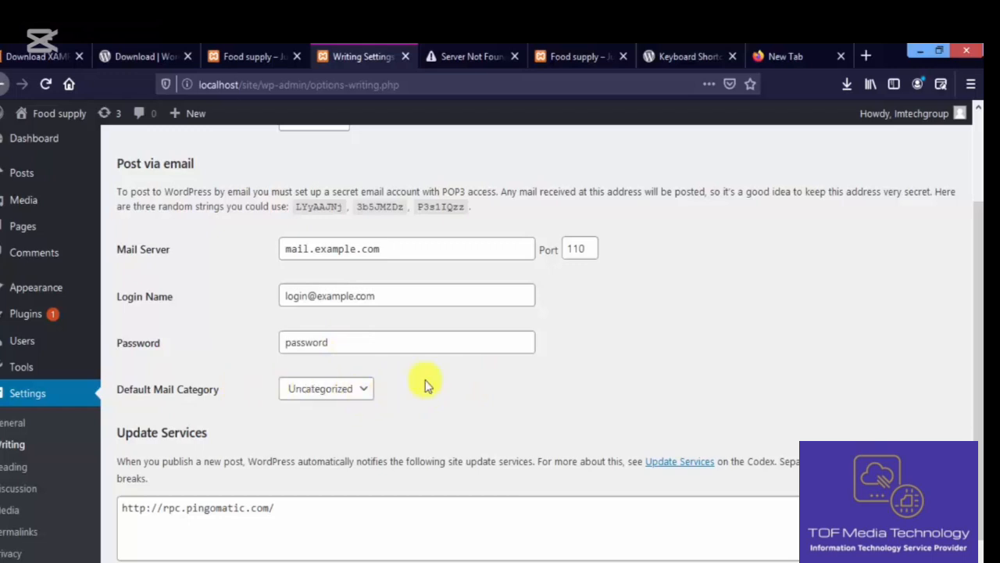
{"action": "left_click_drag", "start_coordinate": [979, 331], "coordinate": [871, 384]}
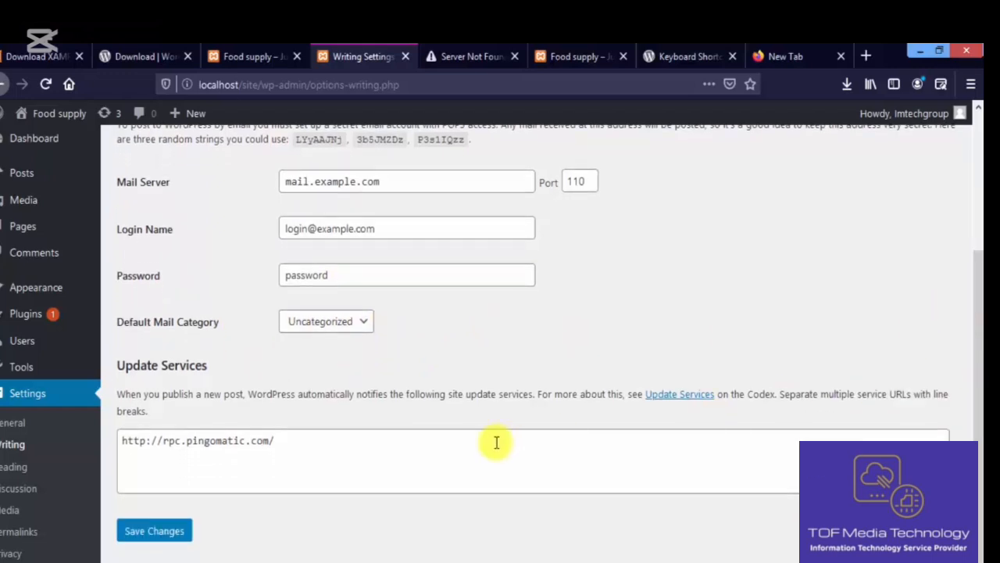
{"action": "left_click", "coordinate": [172, 532]}
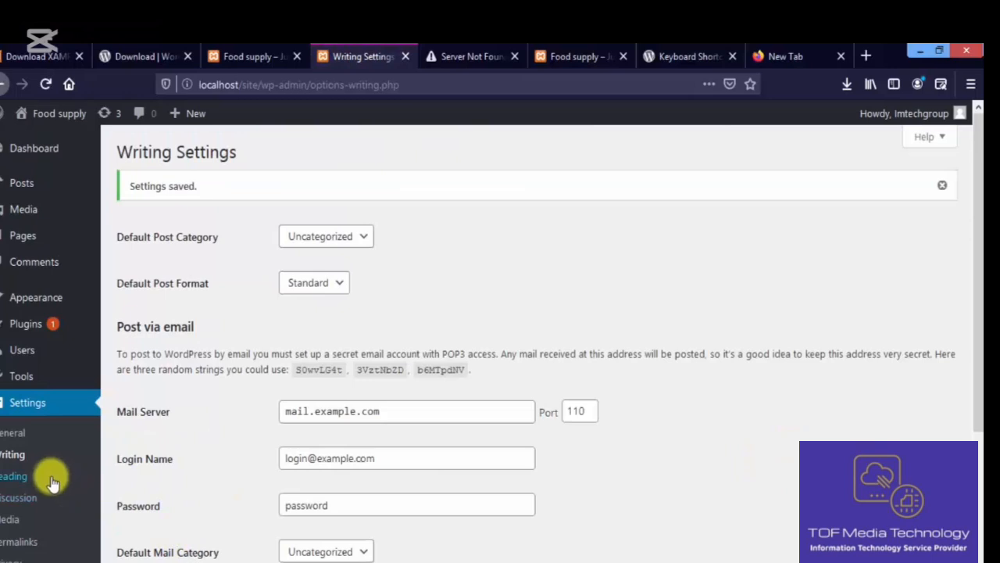
- In Reading settings, switch the homepage display to a static page and browse the homepage choices
{"action": "left_click", "coordinate": [48, 480]}
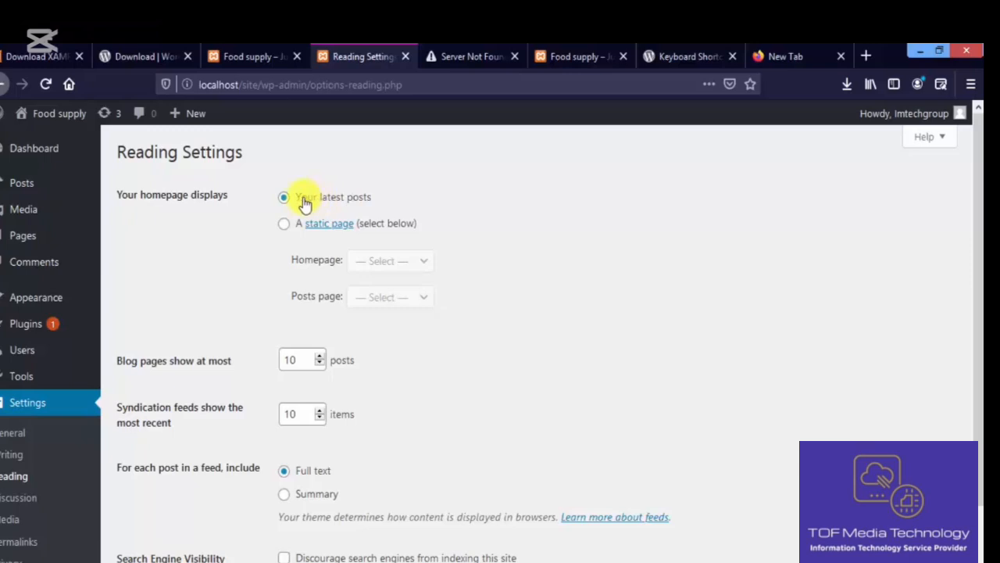
{"action": "left_click", "coordinate": [284, 224]}
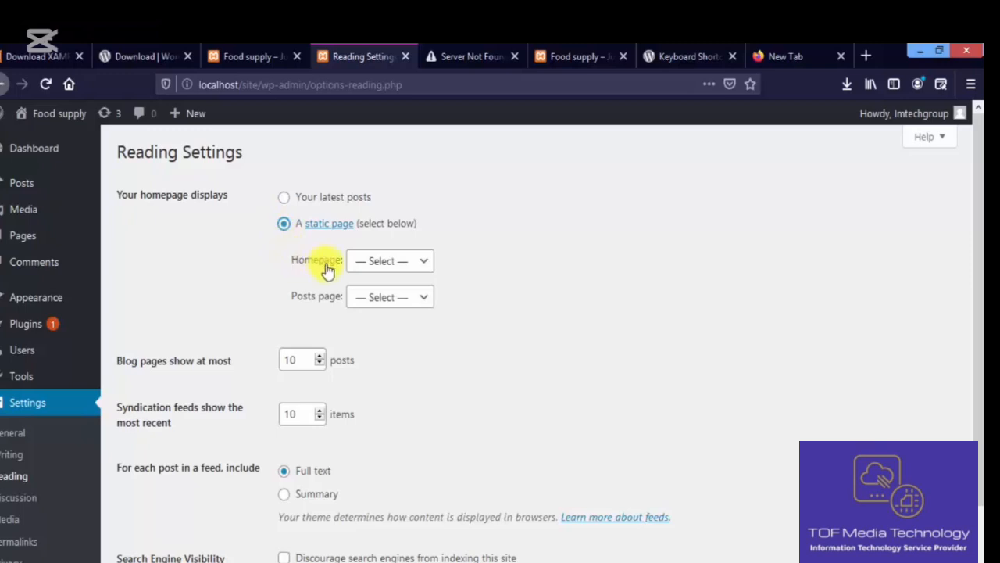
{"action": "left_click", "coordinate": [374, 261]}
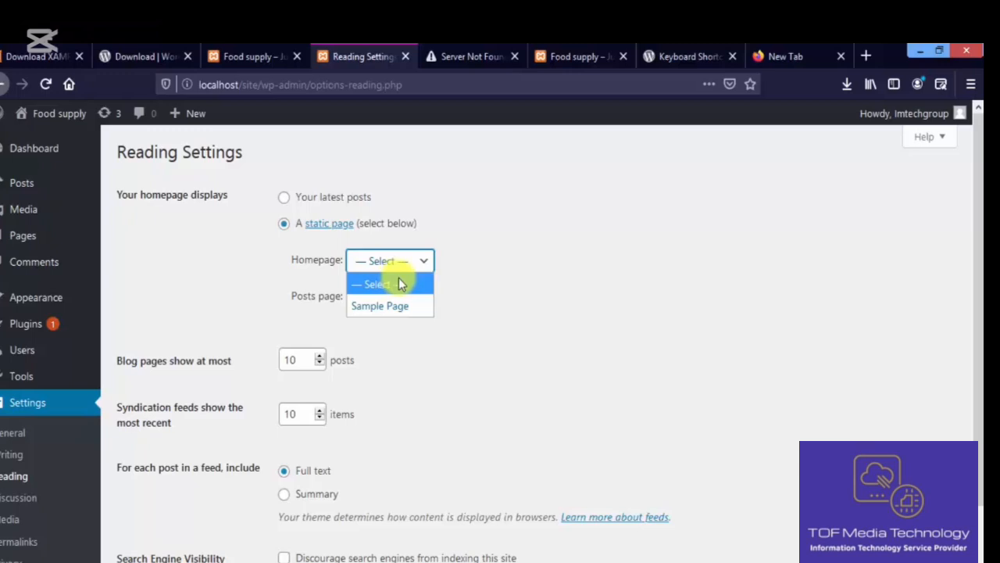
{"action": "left_click", "coordinate": [489, 245]}
{"action": "left_click", "coordinate": [425, 266]}
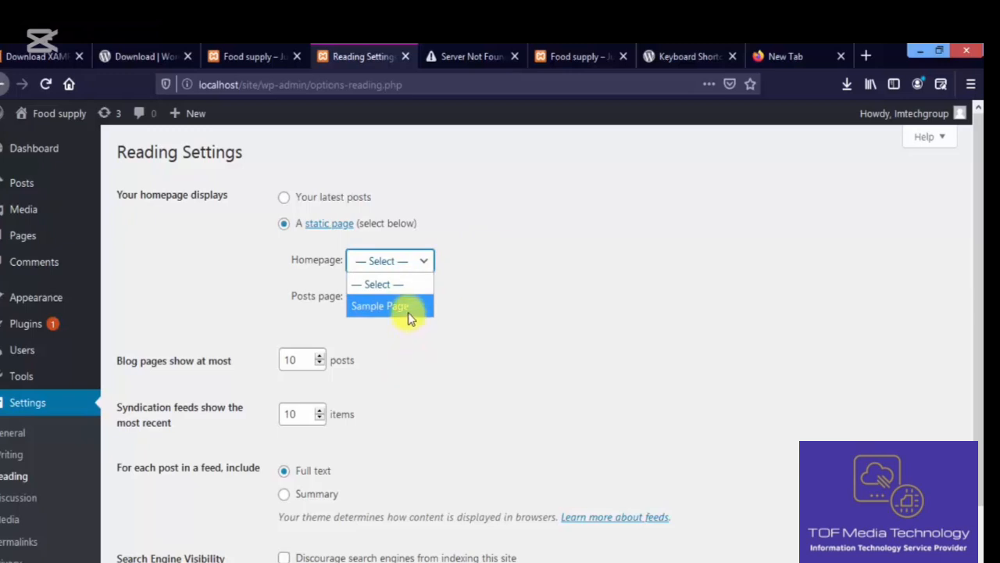
- Check the live Food supply front page, then leave Homepage and Posts page at '— Select —'
{"action": "left_click", "coordinate": [555, 54]}
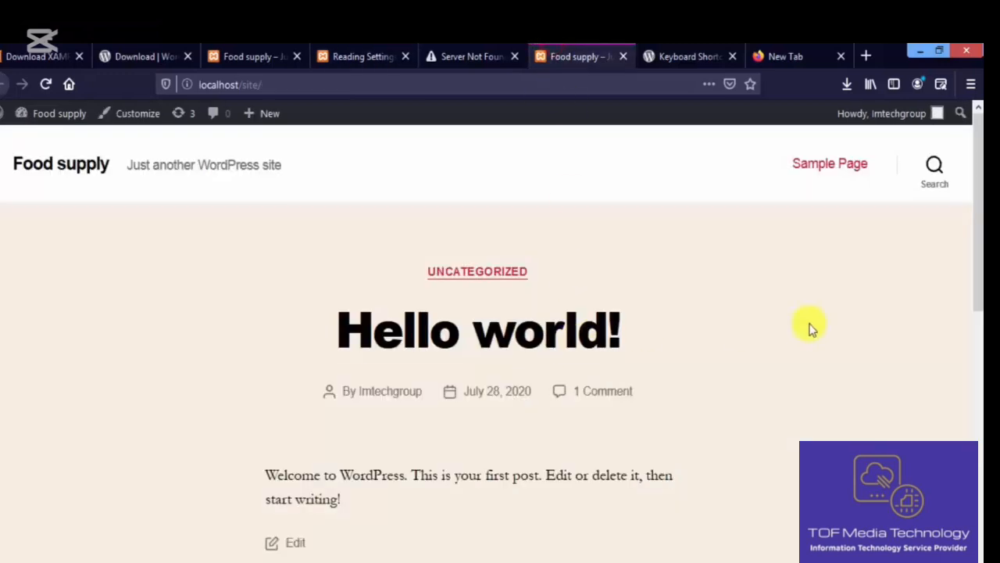
{"action": "left_click_drag", "start_coordinate": [976, 234], "coordinate": [978, 189]}
{"action": "left_click", "coordinate": [375, 58]}
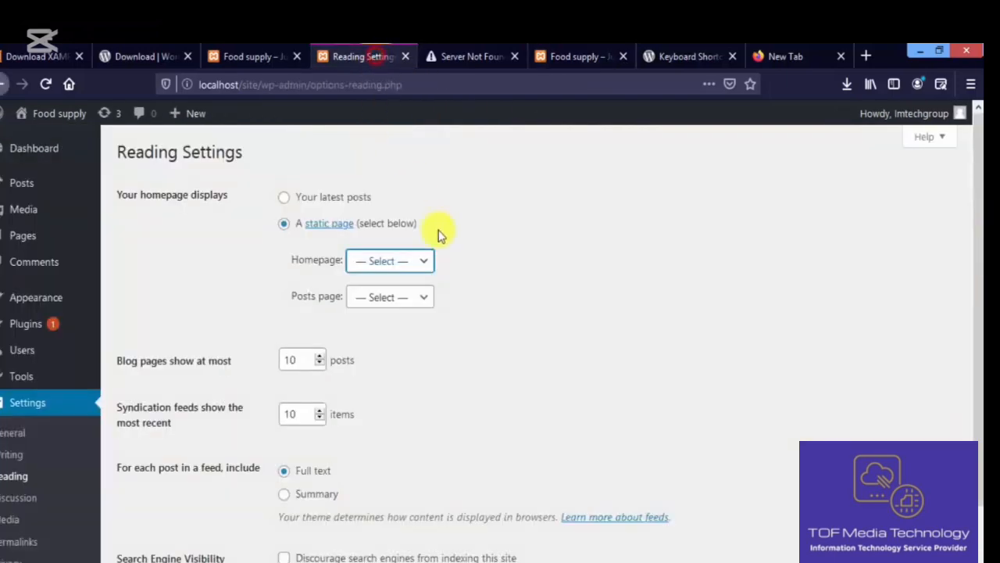
{"action": "left_click", "coordinate": [426, 261]}
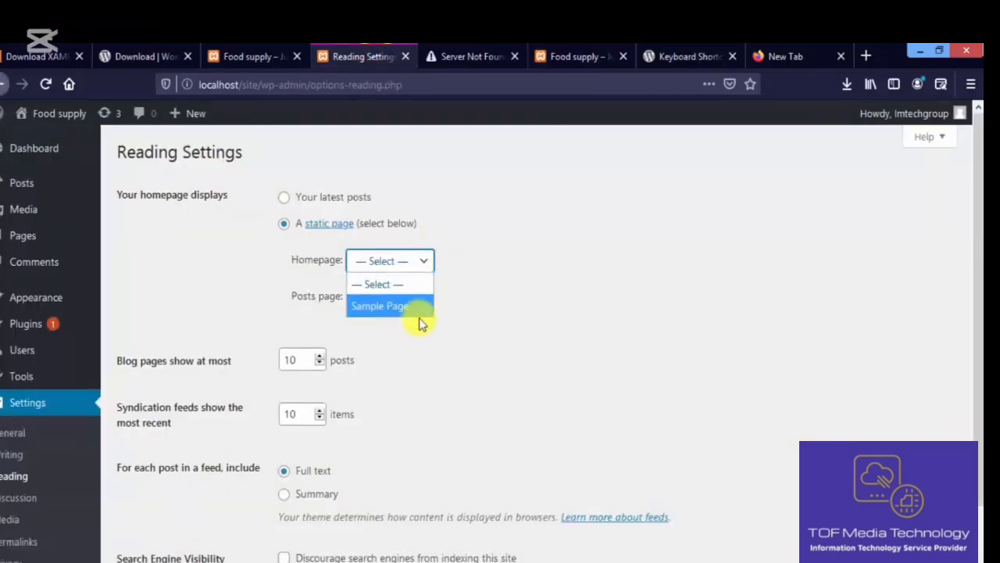
{"action": "left_click", "coordinate": [448, 279]}
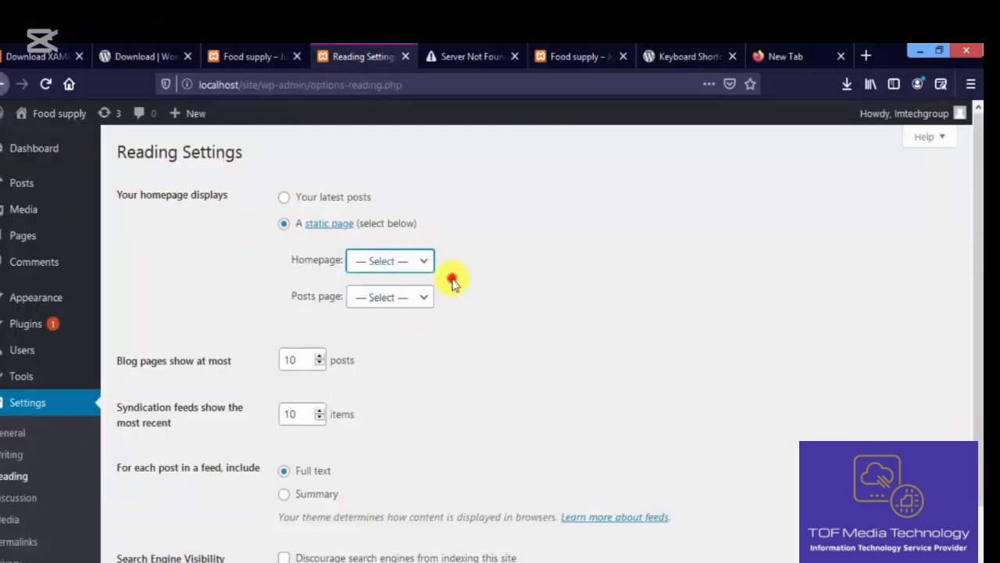
{"action": "left_click", "coordinate": [420, 307]}
{"action": "left_click", "coordinate": [447, 308]}
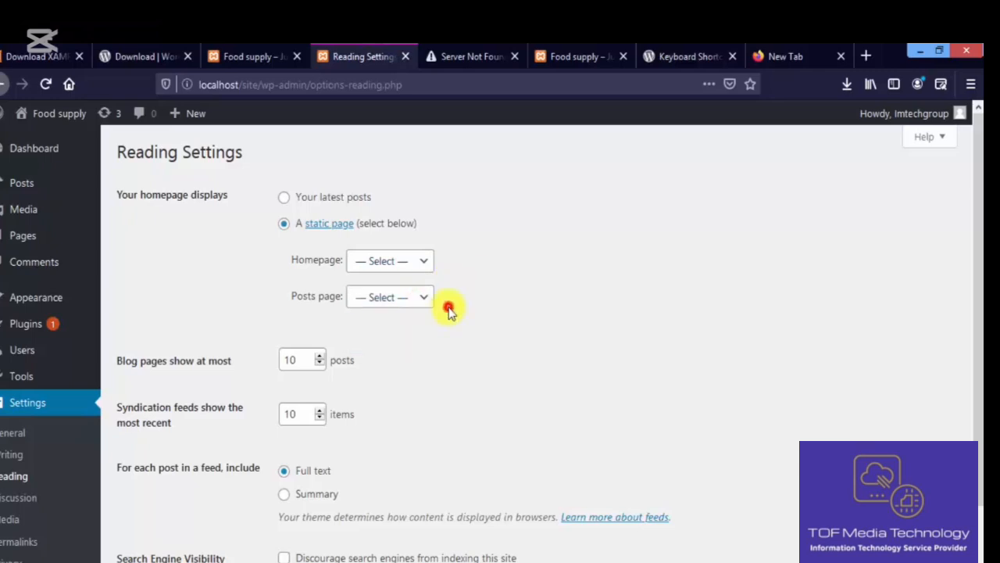
- Set 'Blog pages show at most' to 14 posts
{"action": "scroll", "coordinate": [967, 432], "scroll_direction": "down", "scroll_amount": 3}
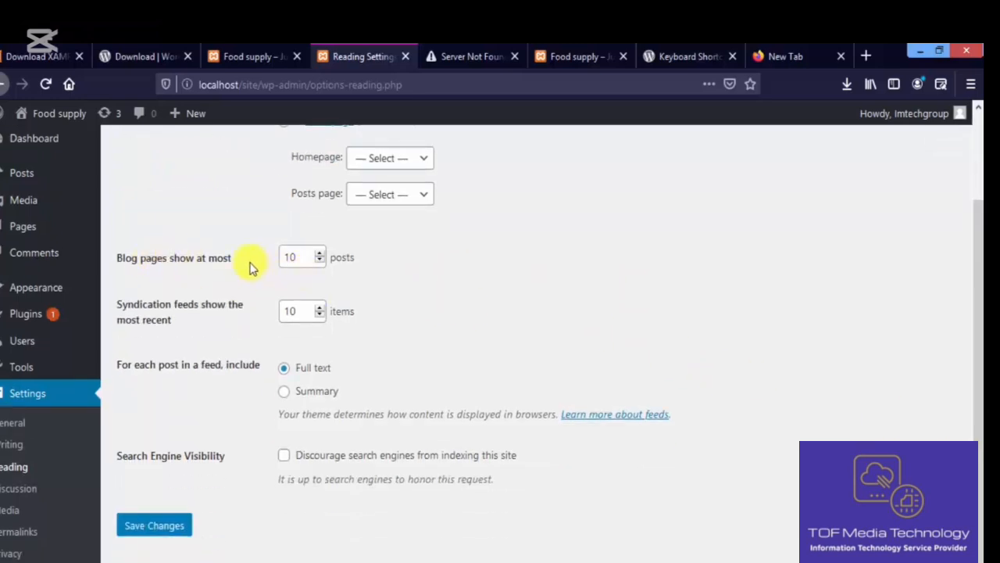
{"action": "left_click", "coordinate": [319, 261]}
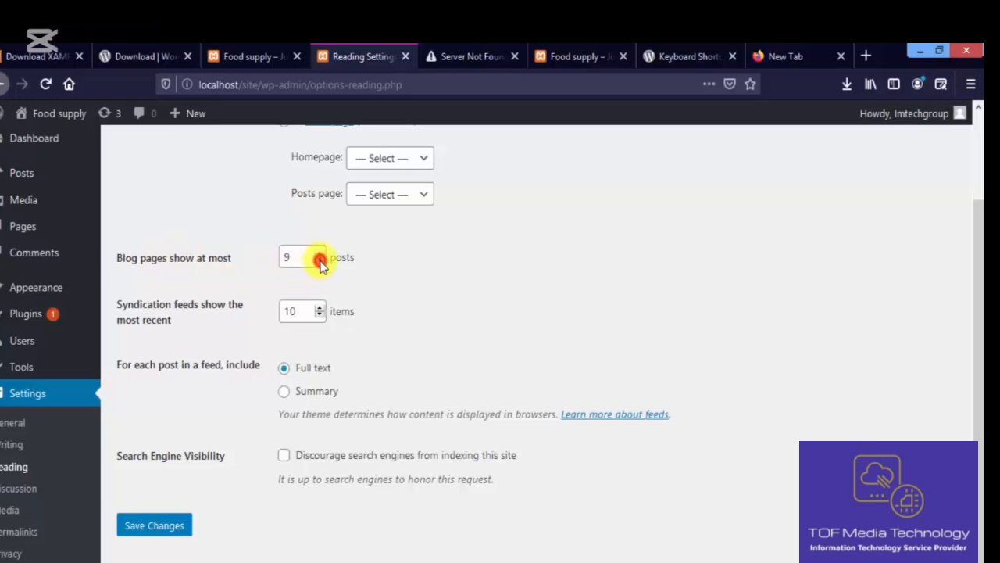
{"action": "left_click", "coordinate": [320, 254]}
{"action": "left_click", "coordinate": [320, 254]}
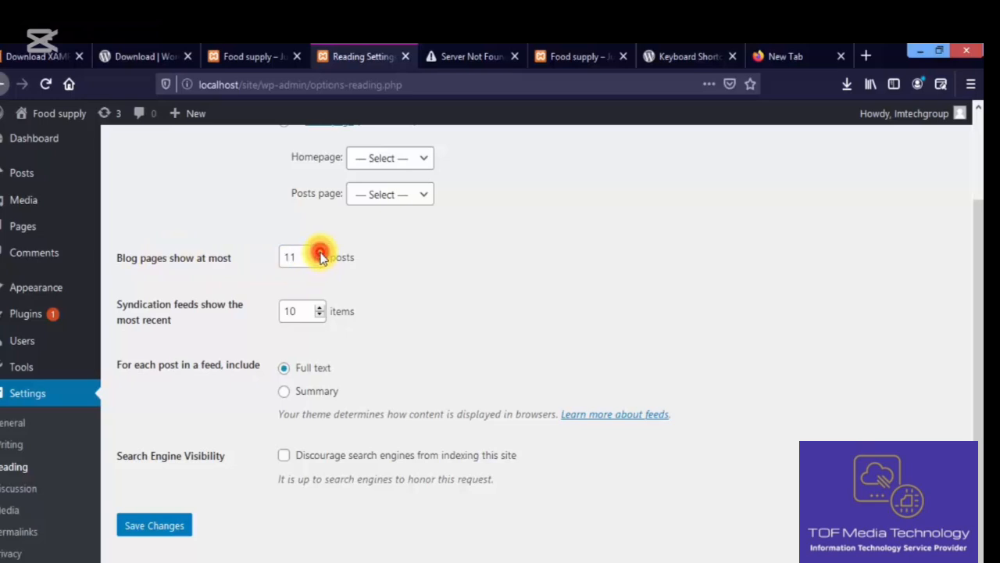
{"action": "left_click", "coordinate": [320, 254]}
{"action": "left_click", "coordinate": [320, 254]}
{"action": "left_click", "coordinate": [320, 254]}
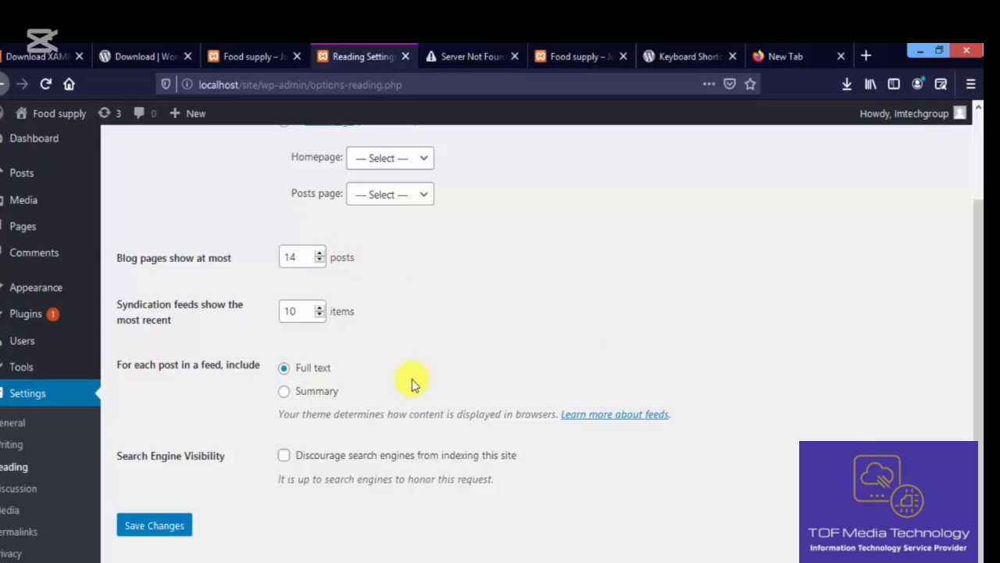
- Save the Reading settings, then toggle discouraging search engines from indexing the site
{"action": "left_click", "coordinate": [173, 526]}
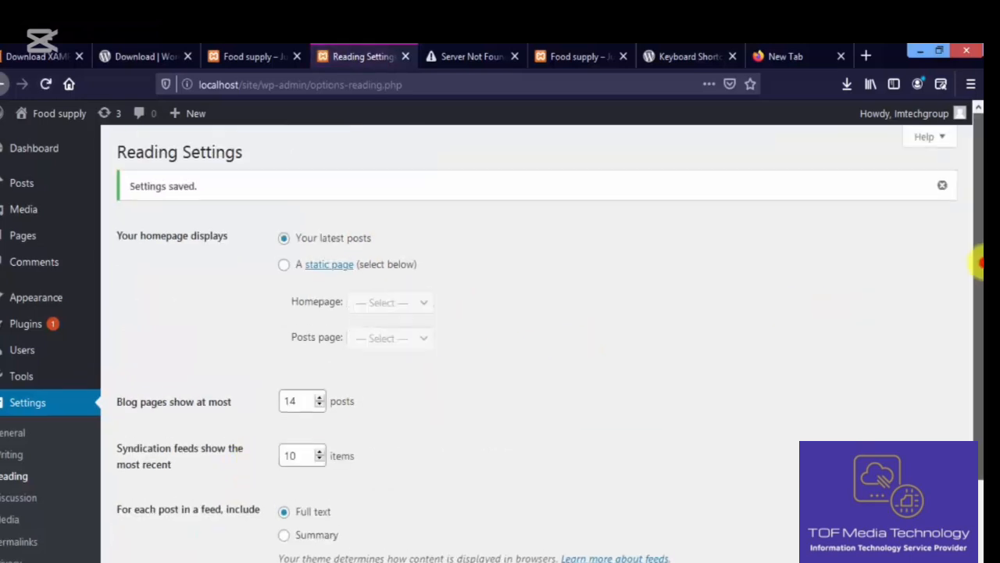
{"action": "left_click_drag", "start_coordinate": [978, 263], "coordinate": [979, 364]}
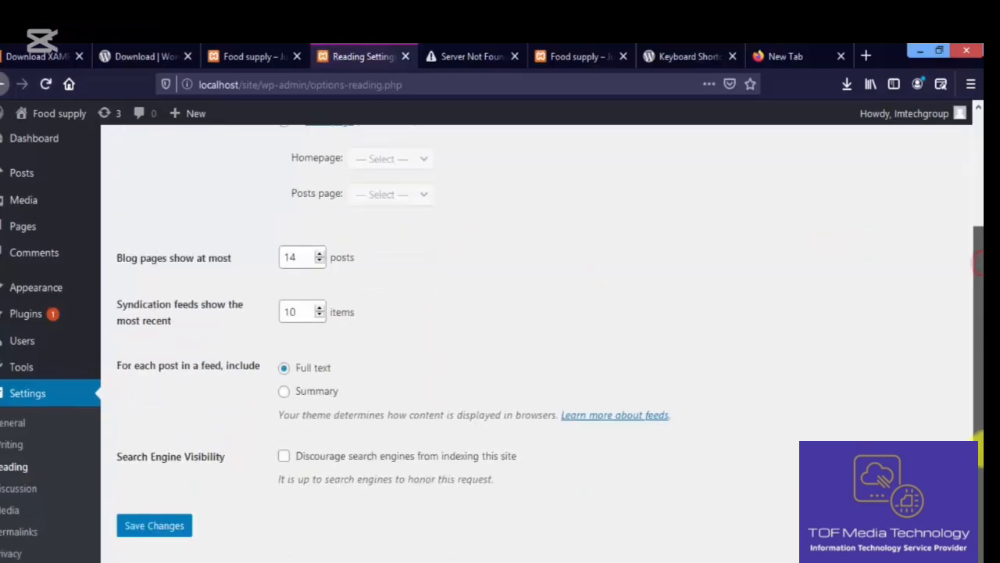
{"action": "left_click", "coordinate": [287, 463]}
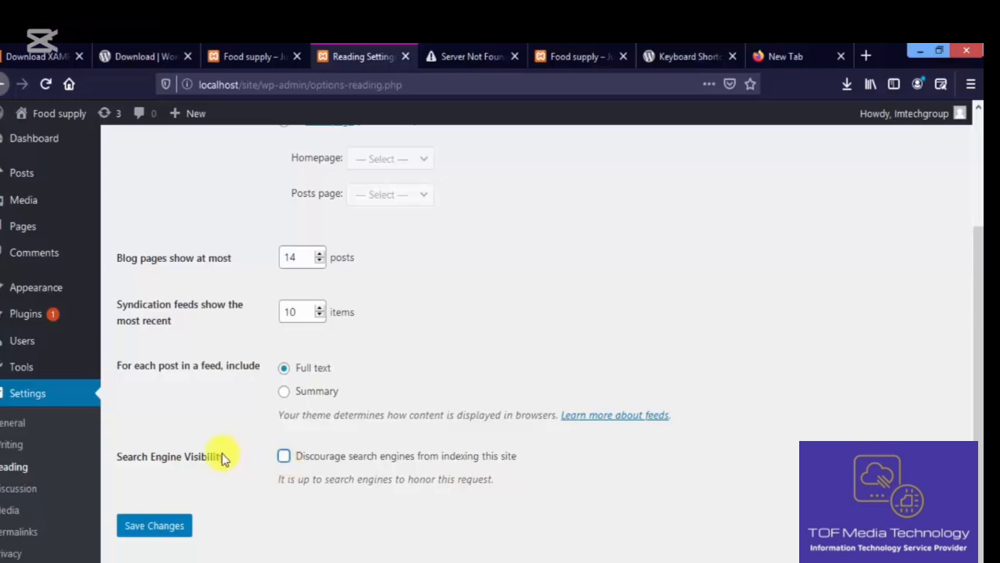
- In Discussion settings, toggle notifying blogs linked from posts and review the default post settings
{"action": "left_click", "coordinate": [38, 489]}
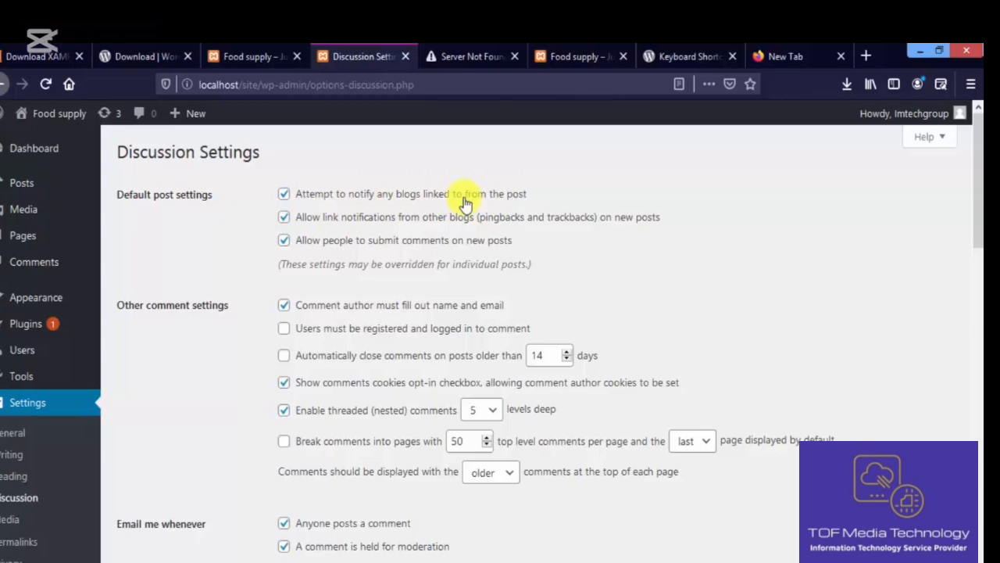
{"action": "left_click", "coordinate": [285, 194]}
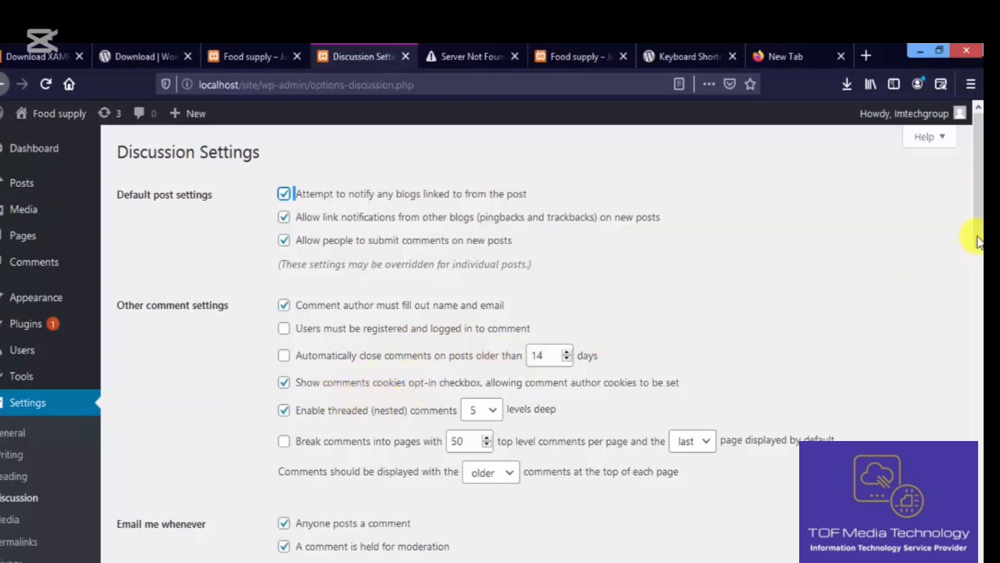
{"action": "scroll", "coordinate": [979, 242], "scroll_direction": "down", "scroll_amount": 3}
{"action": "scroll", "coordinate": [978, 243], "scroll_direction": "up", "scroll_amount": 2}
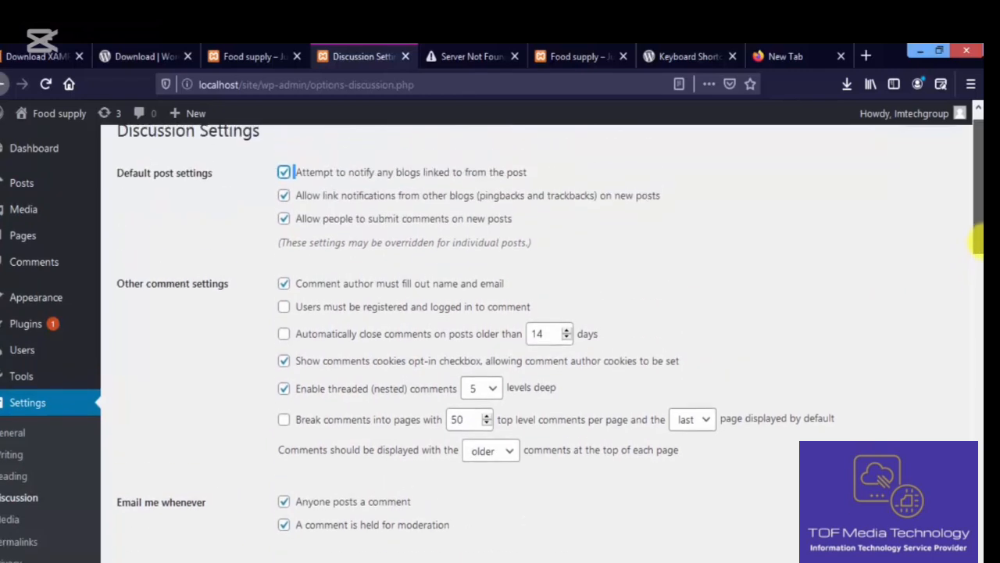
{"action": "scroll", "coordinate": [979, 242], "scroll_direction": "up", "scroll_amount": 1}
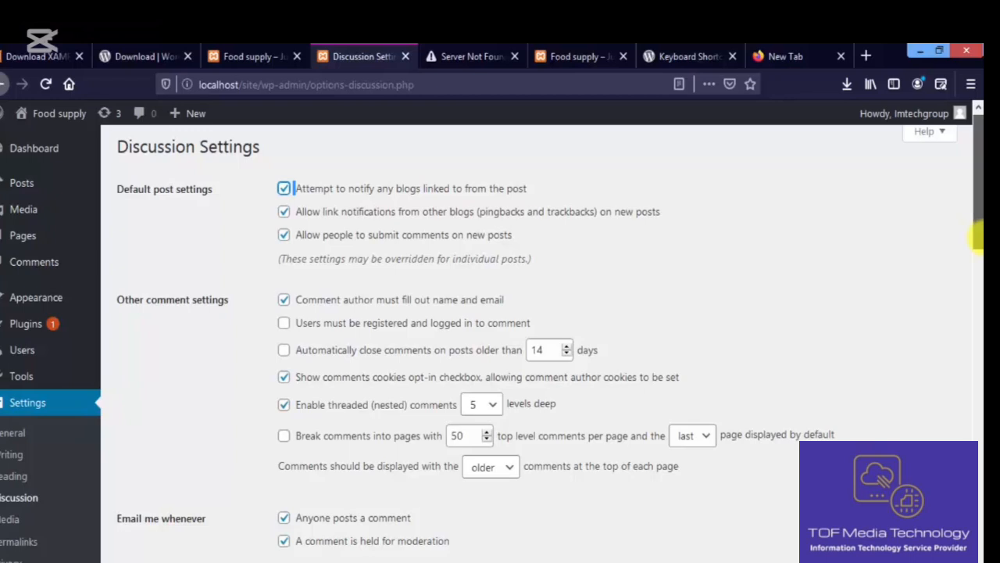
{"action": "left_click_drag", "start_coordinate": [978, 236], "coordinate": [977, 321]}
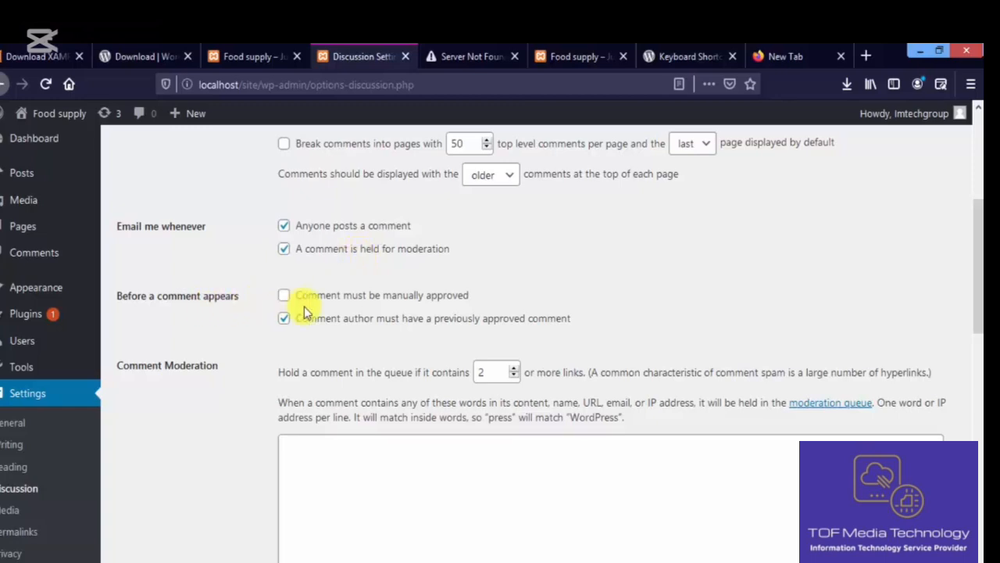
{"action": "left_click", "coordinate": [361, 303]}
{"action": "left_click", "coordinate": [361, 303]}
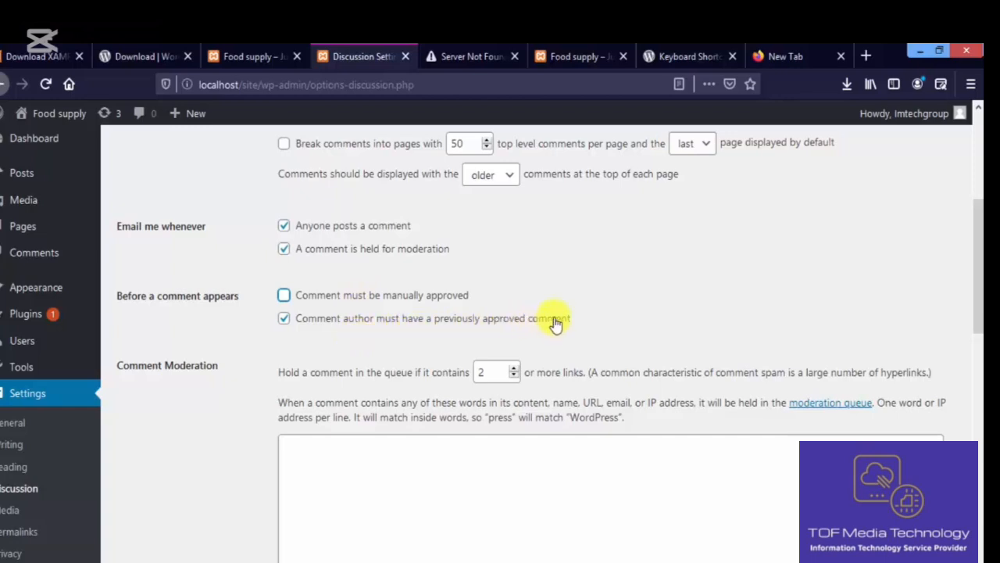
{"action": "left_click", "coordinate": [315, 338]}
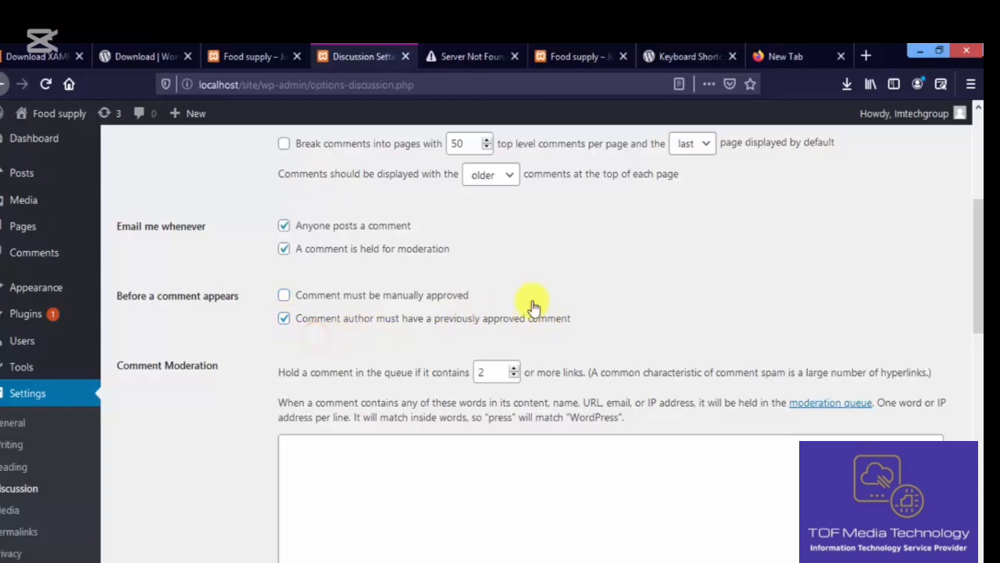
{"action": "left_click_drag", "start_coordinate": [978, 265], "coordinate": [977, 305]}
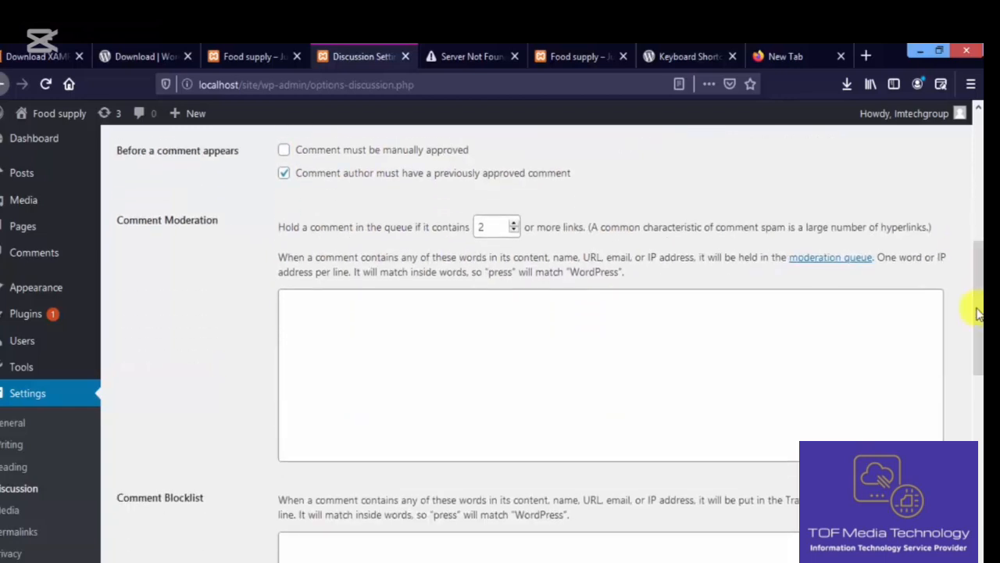
{"action": "left_click", "coordinate": [615, 326]}
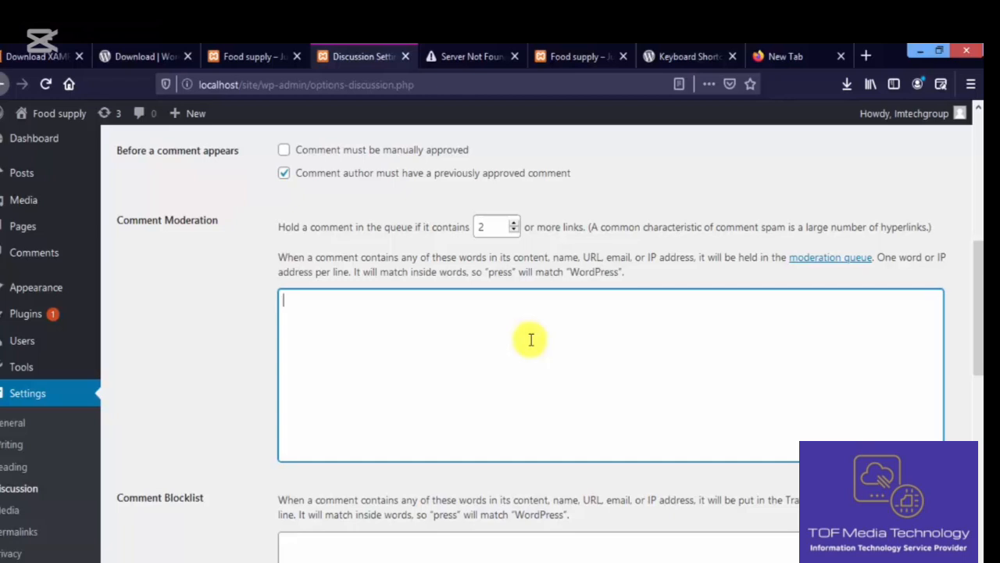
{"action": "scroll", "coordinate": [889, 343], "scroll_direction": "down", "scroll_amount": 3}
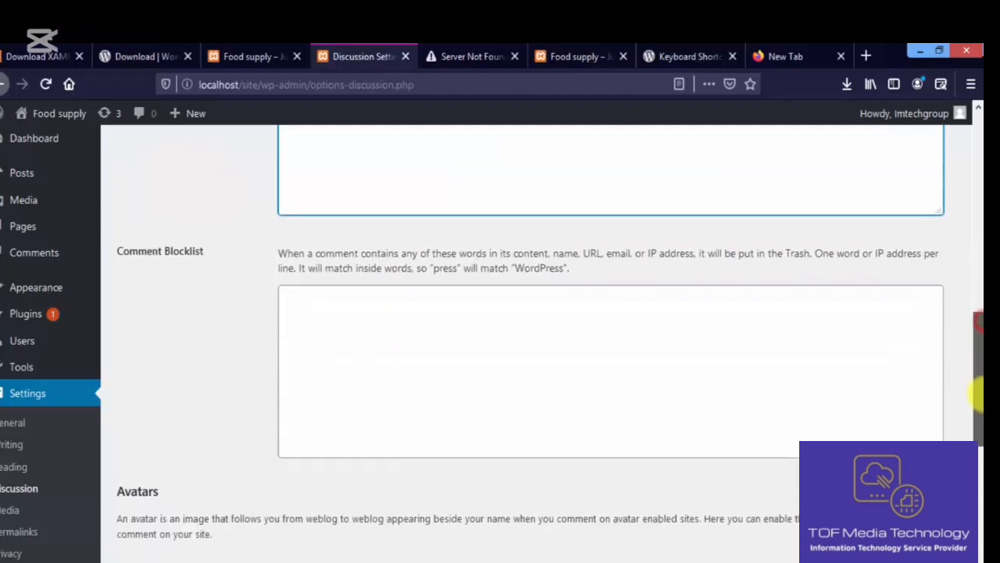
{"action": "left_click", "coordinate": [659, 332]}
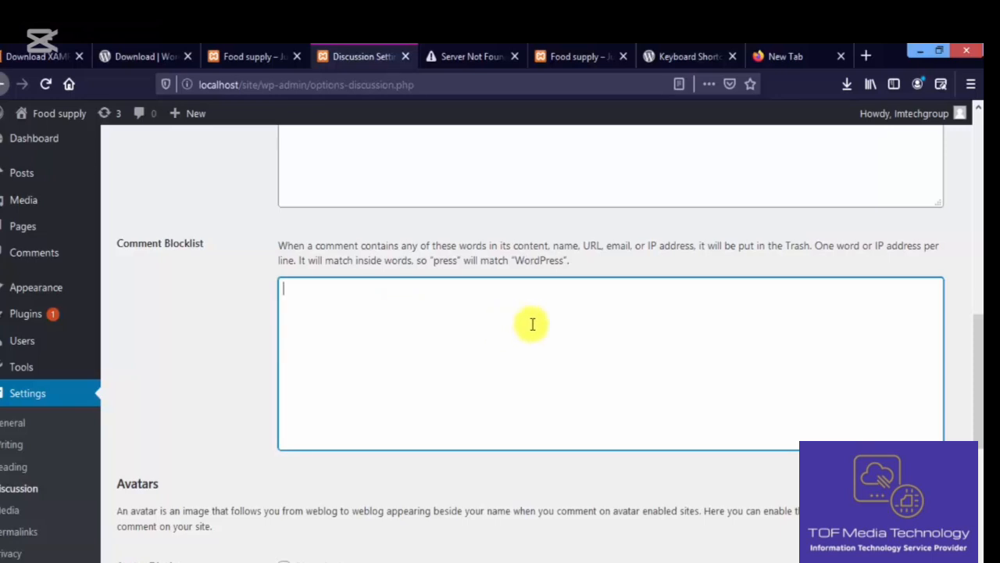
{"action": "scroll", "coordinate": [781, 368], "scroll_direction": "down", "scroll_amount": 3}
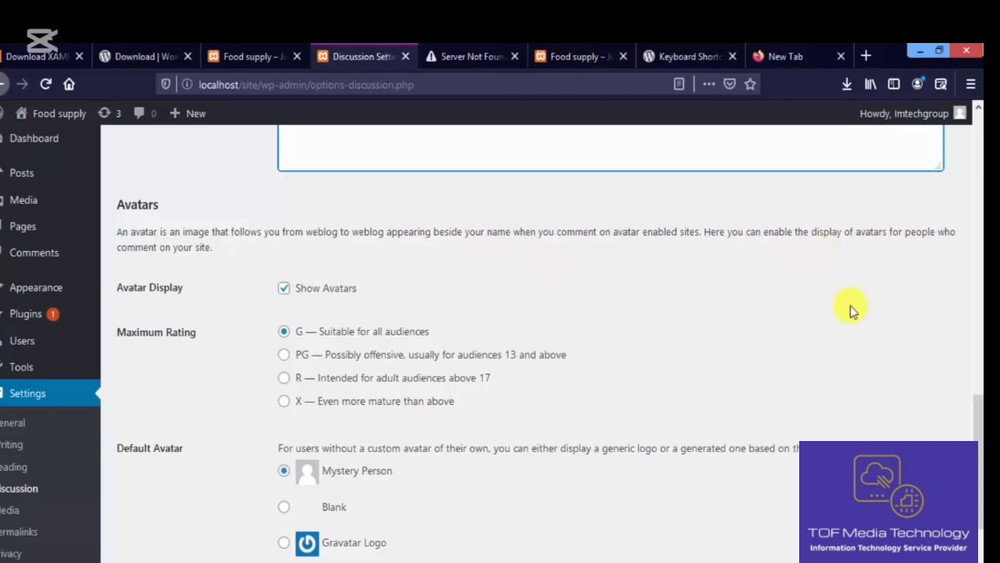
{"action": "mouse_move", "coordinate": [976, 413]}
{"action": "left_mouse_down"}
{"action": "mouse_move", "coordinate": [979, 443]}
{"action": "mouse_move", "coordinate": [979, 419]}
{"action": "left_mouse_up"}
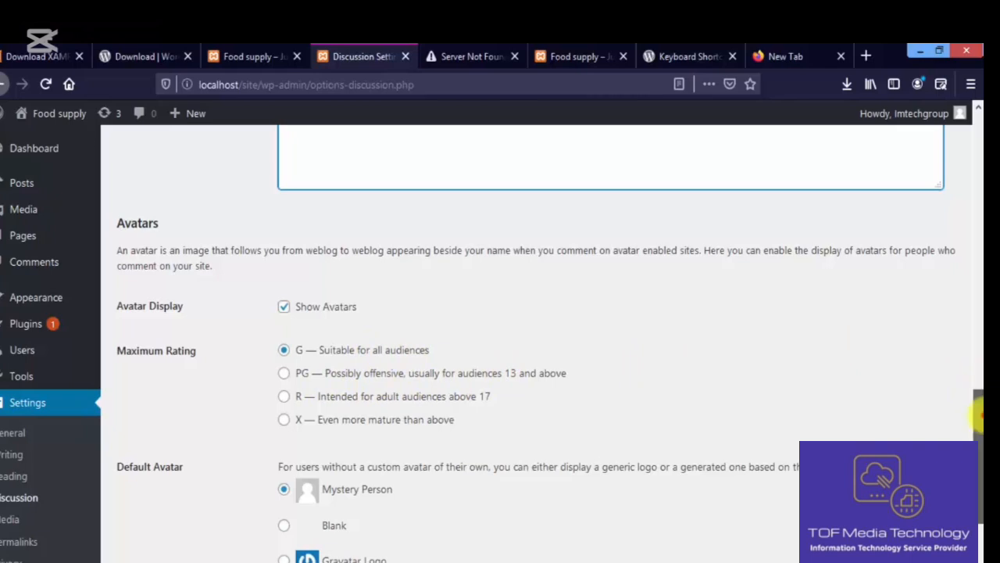
{"action": "scroll", "coordinate": [860, 406], "scroll_direction": "down", "scroll_amount": 2}
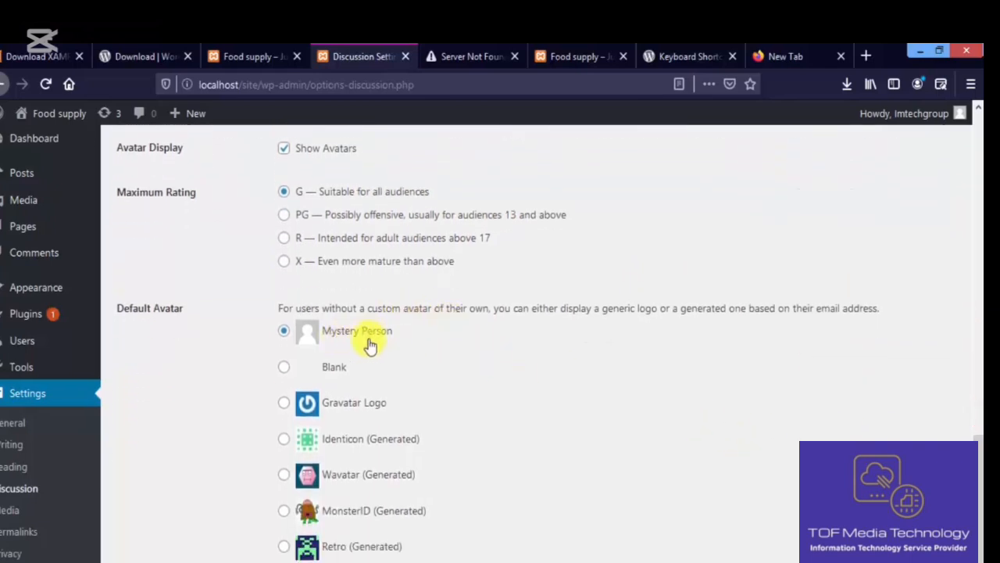
{"action": "left_click", "coordinate": [285, 370]}
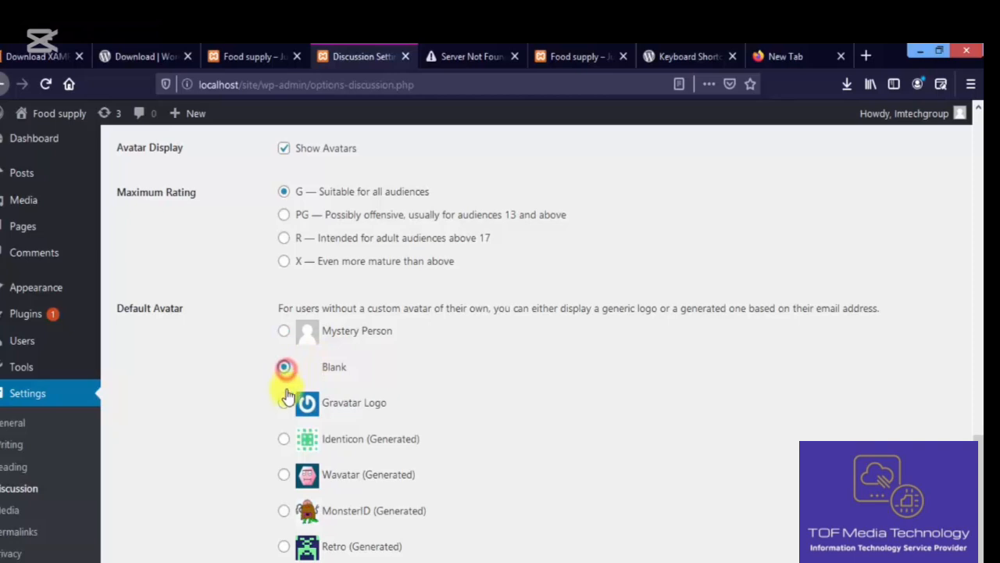
{"action": "left_click", "coordinate": [285, 403]}
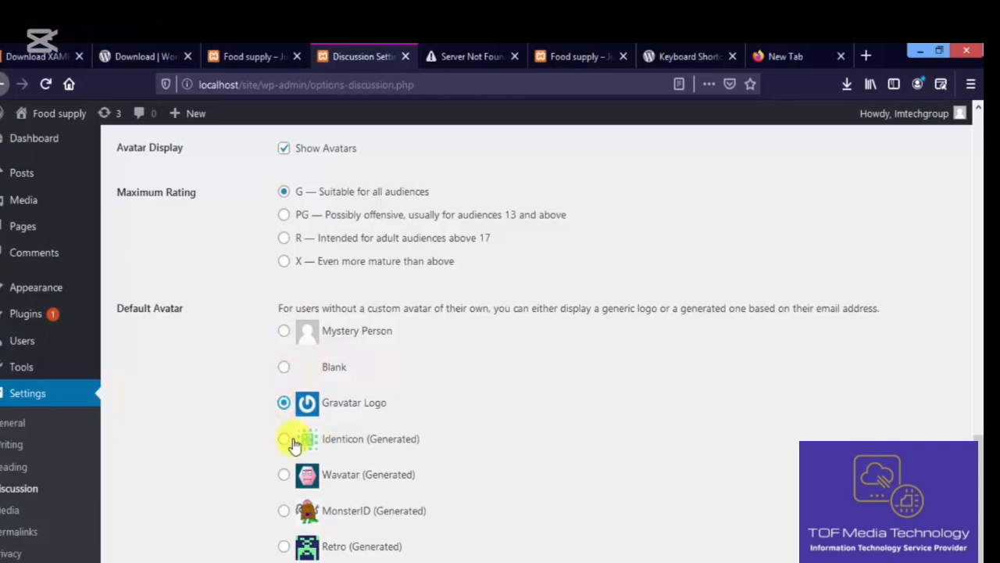
{"action": "left_click", "coordinate": [285, 332]}
{"action": "mouse_move", "coordinate": [979, 461]}
{"action": "left_mouse_down"}
{"action": "mouse_move", "coordinate": [979, 235]}
{"action": "mouse_move", "coordinate": [981, 477]}
{"action": "left_mouse_up"}
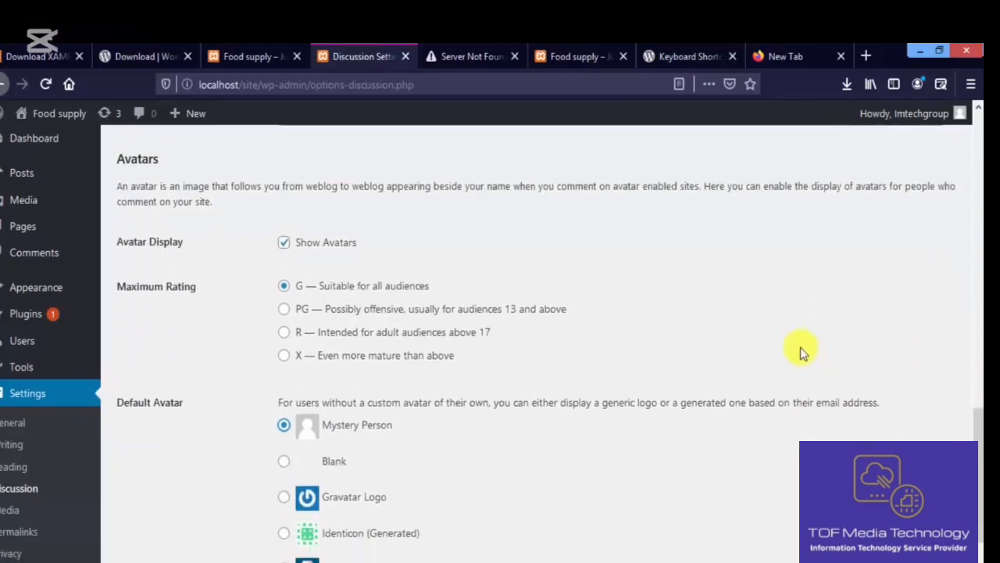
{"action": "left_click", "coordinate": [468, 55]}
- Reload en.gravatar.com and bring up the Create Your Own Gravatar WordPress.com sign-up form
{"action": "left_click", "coordinate": [443, 73]}
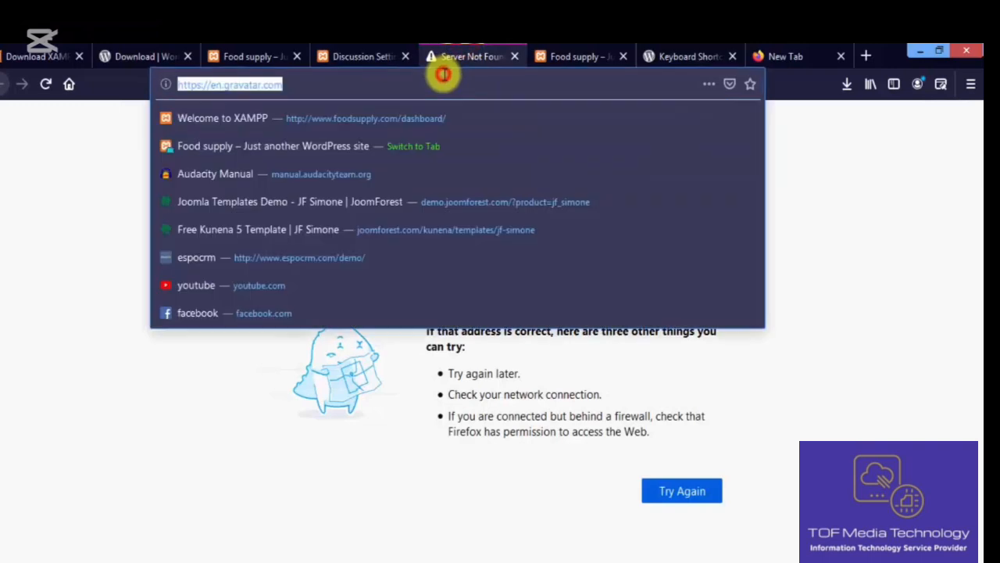
{"action": "key", "text": "Return"}
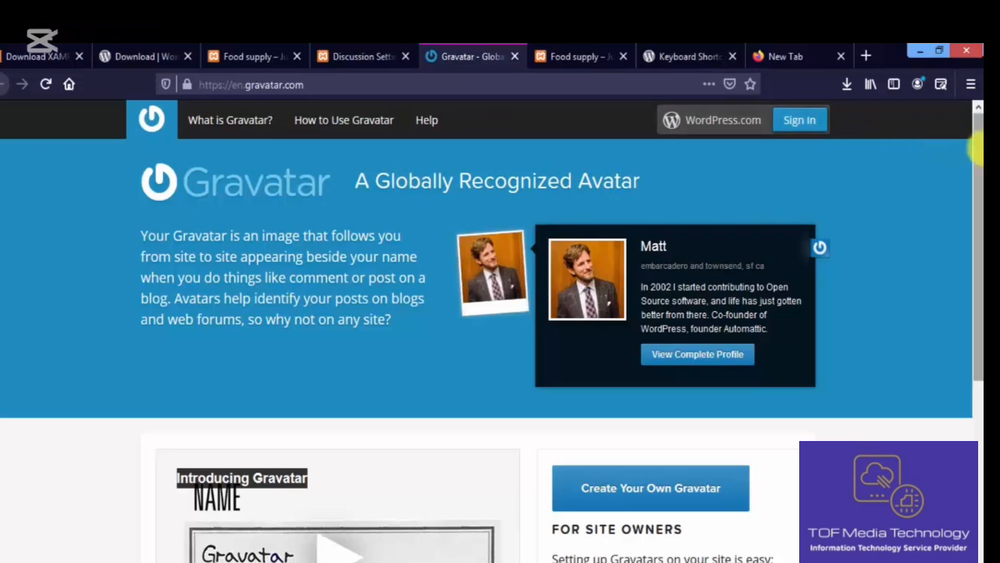
{"action": "left_click_drag", "start_coordinate": [979, 149], "coordinate": [977, 125]}
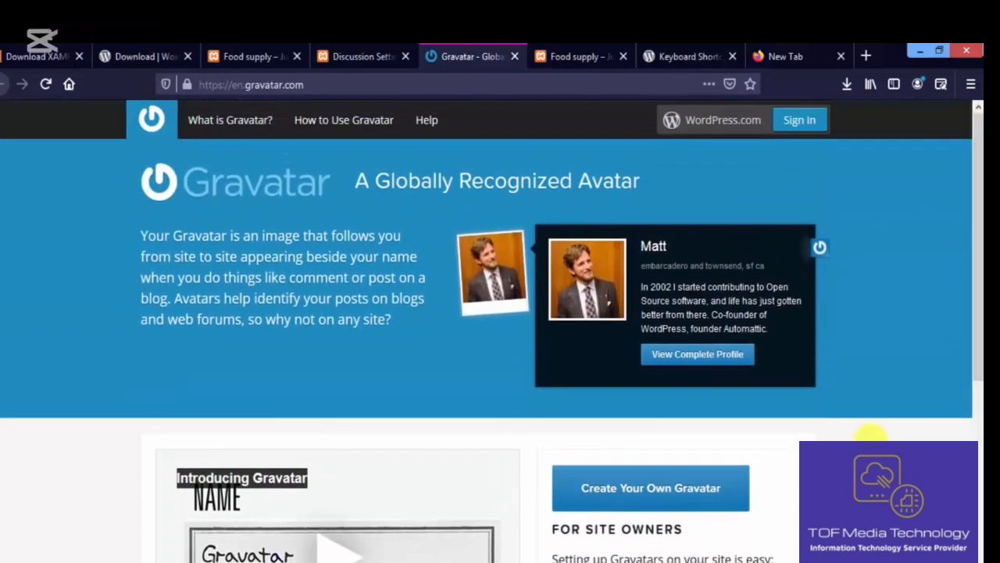
{"action": "left_click", "coordinate": [687, 490]}
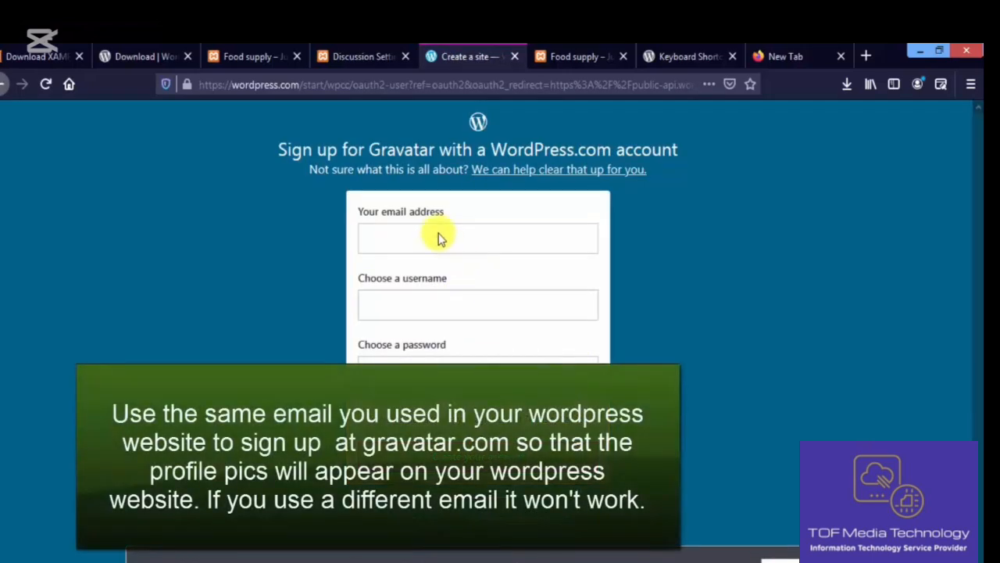
{"action": "left_click", "coordinate": [572, 55]}
{"action": "left_click", "coordinate": [465, 57]}
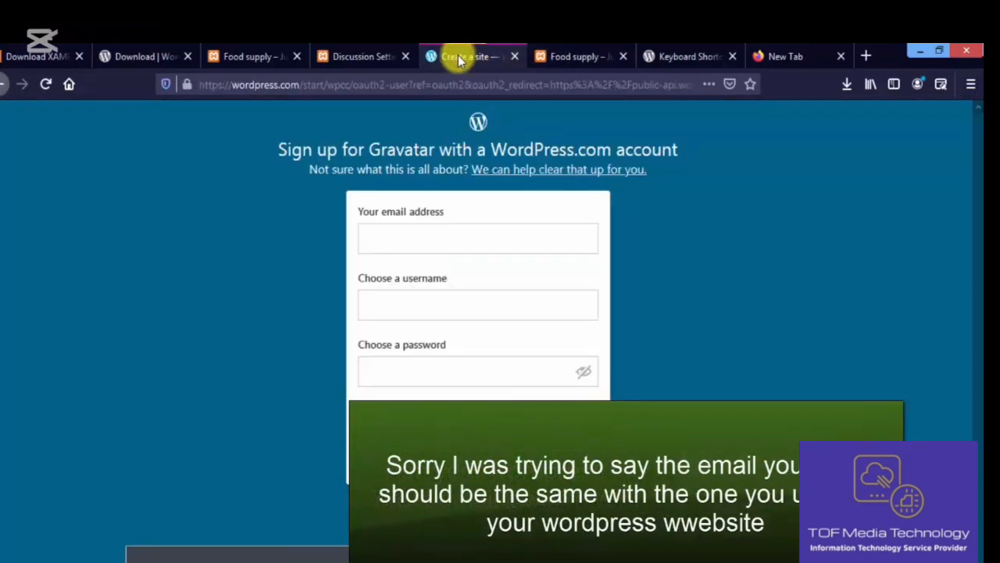
- Review the avatars shown, G rating and Mystery Person default, then save the Discussion settings
{"action": "left_click", "coordinate": [364, 55]}
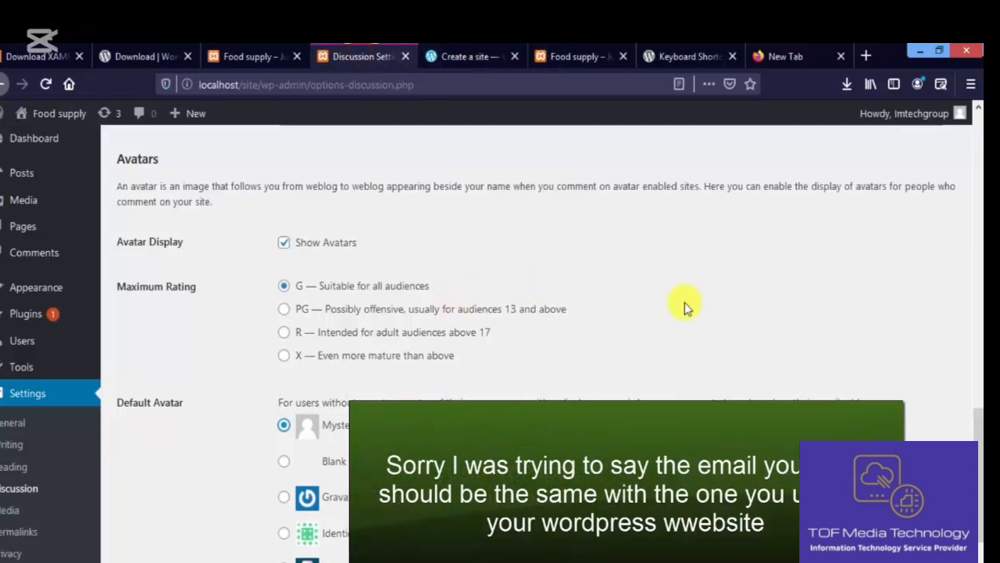
{"action": "left_click_drag", "start_coordinate": [978, 426], "coordinate": [977, 361]}
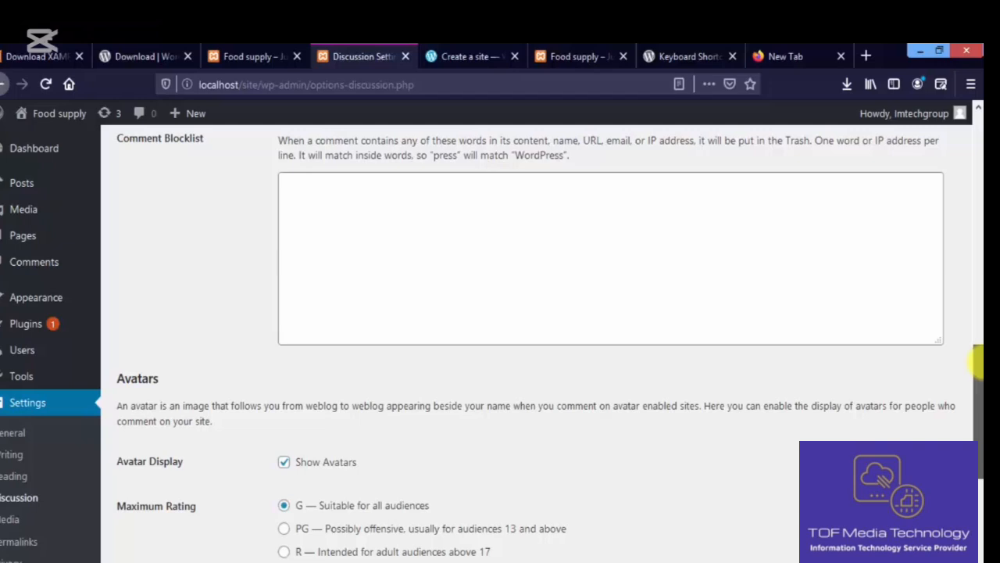
{"action": "left_click_drag", "start_coordinate": [977, 361], "coordinate": [977, 374]}
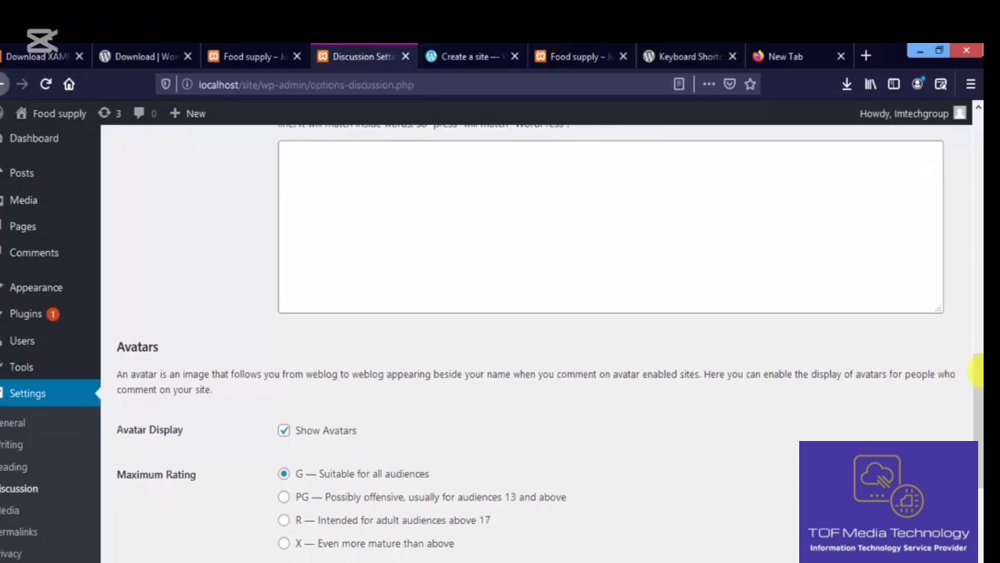
{"action": "left_click", "coordinate": [472, 55]}
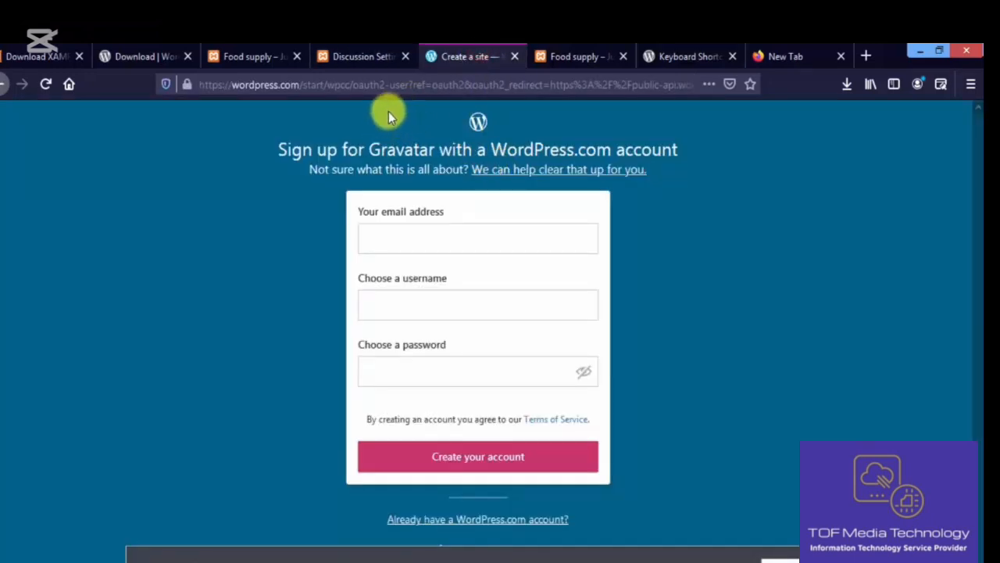
{"action": "left_click", "coordinate": [373, 57]}
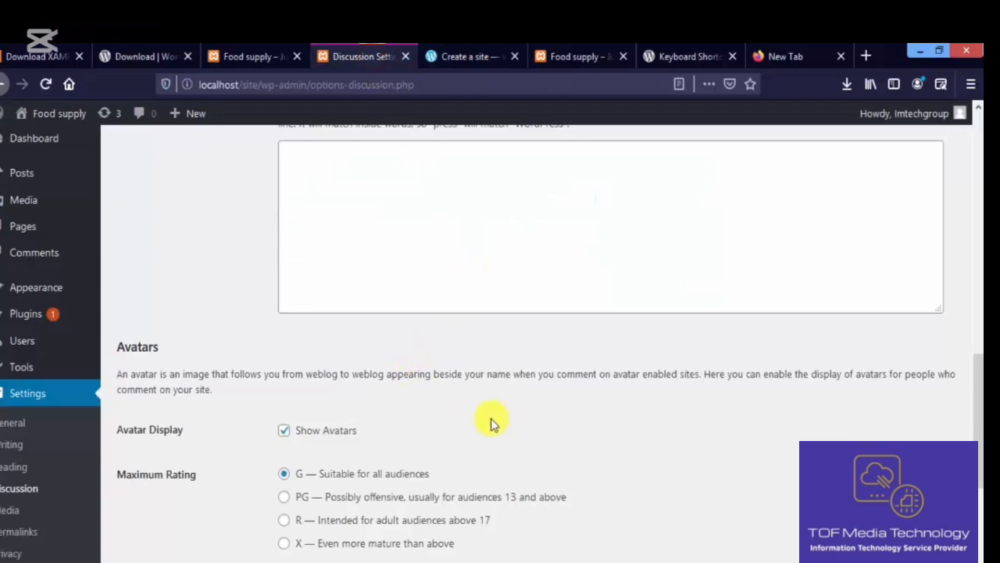
{"action": "scroll", "coordinate": [784, 416], "scroll_direction": "down", "scroll_amount": 5}
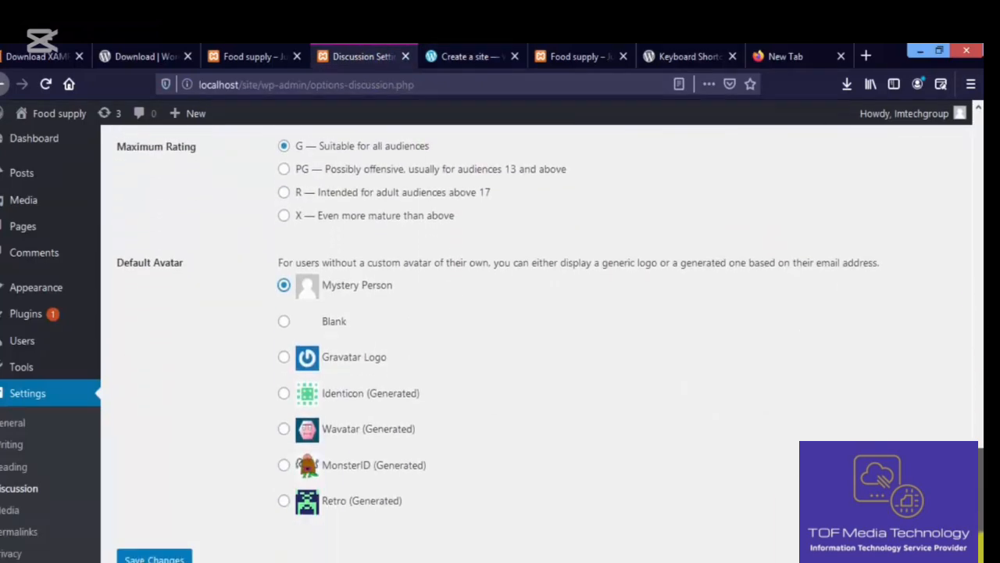
{"action": "left_click", "coordinate": [184, 529]}
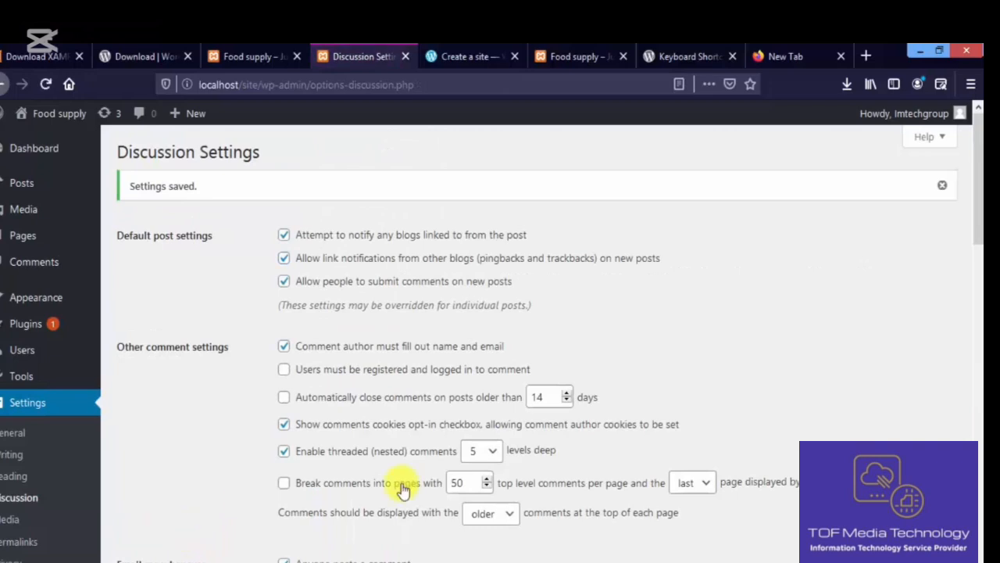
{"action": "scroll", "coordinate": [977, 202], "scroll_direction": "down", "scroll_amount": 5}
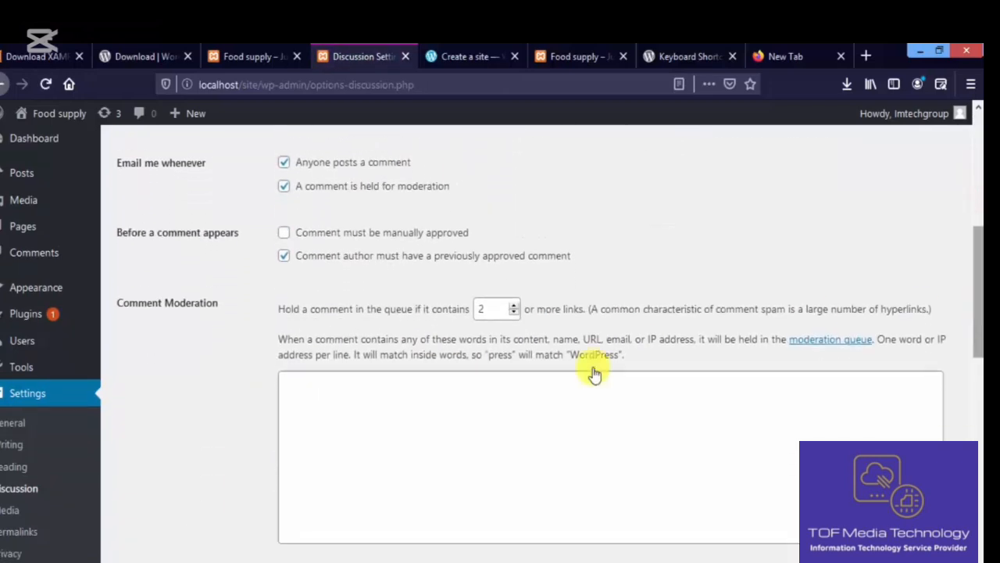
{"action": "left_click", "coordinate": [11, 510]}
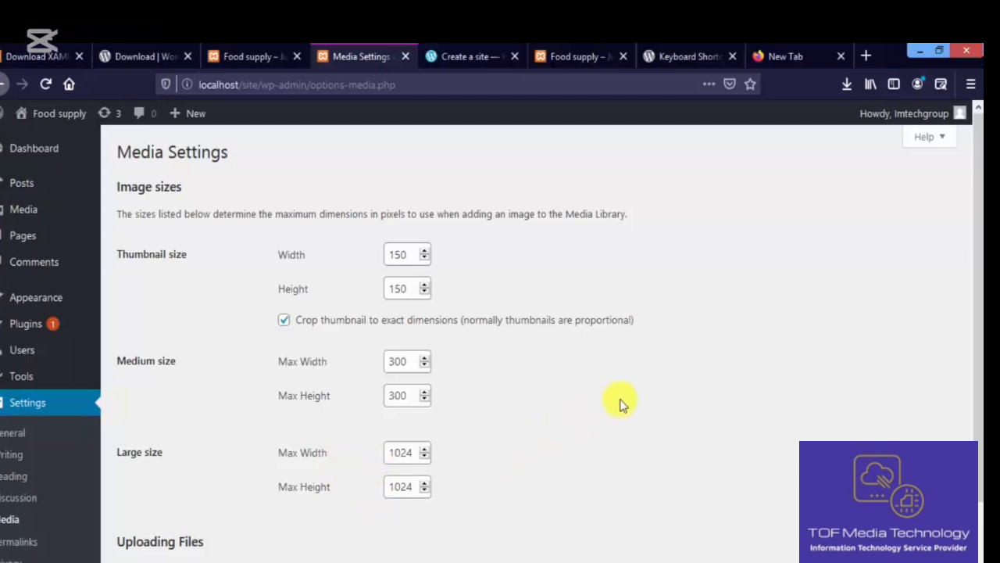
- Review the 150×150, 300×300 and 1024×1024 image sizes and save the Media settings
{"action": "left_click_drag", "start_coordinate": [976, 286], "coordinate": [978, 235]}
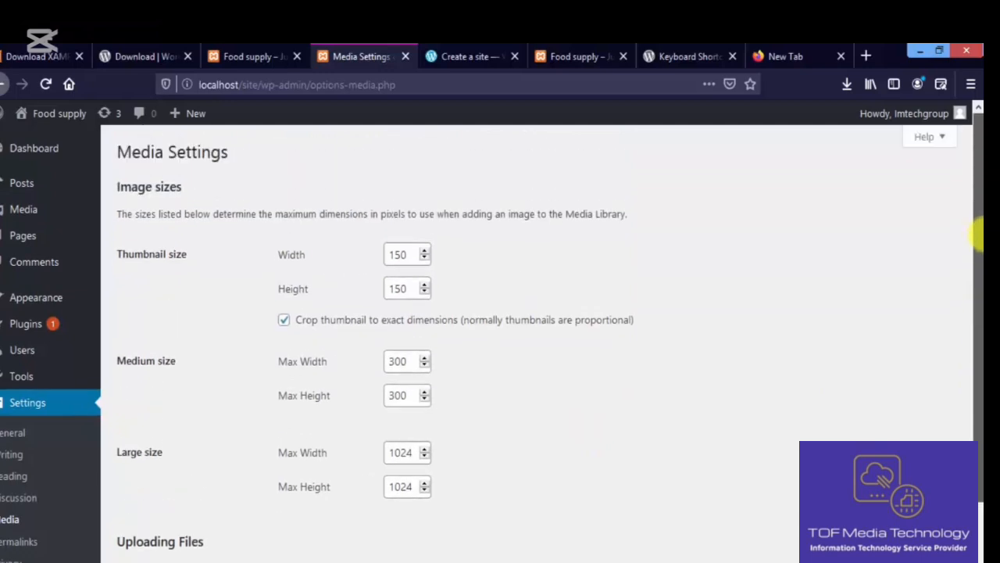
{"action": "left_click_drag", "start_coordinate": [978, 306], "coordinate": [976, 212]}
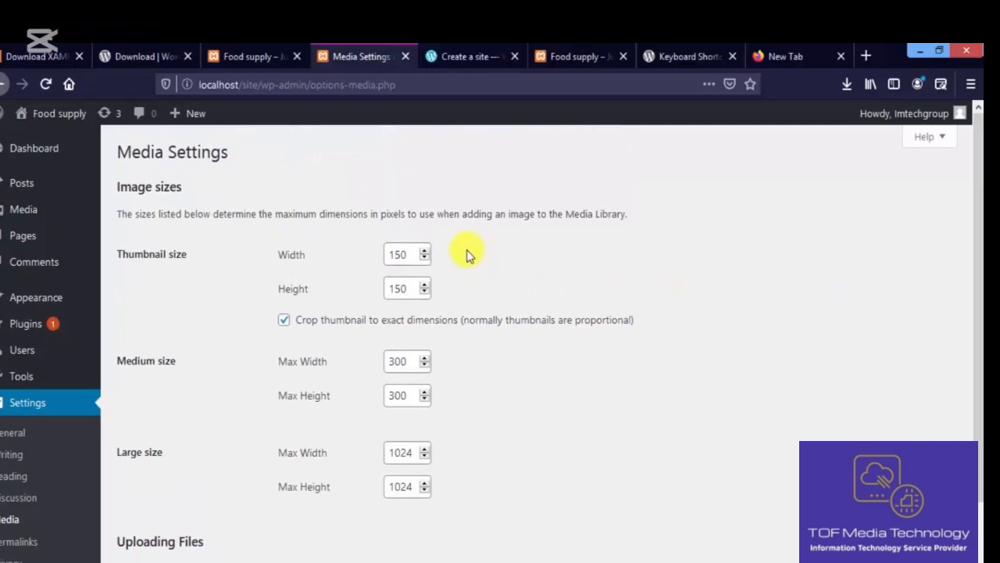
{"action": "left_click_drag", "start_coordinate": [976, 238], "coordinate": [978, 381]}
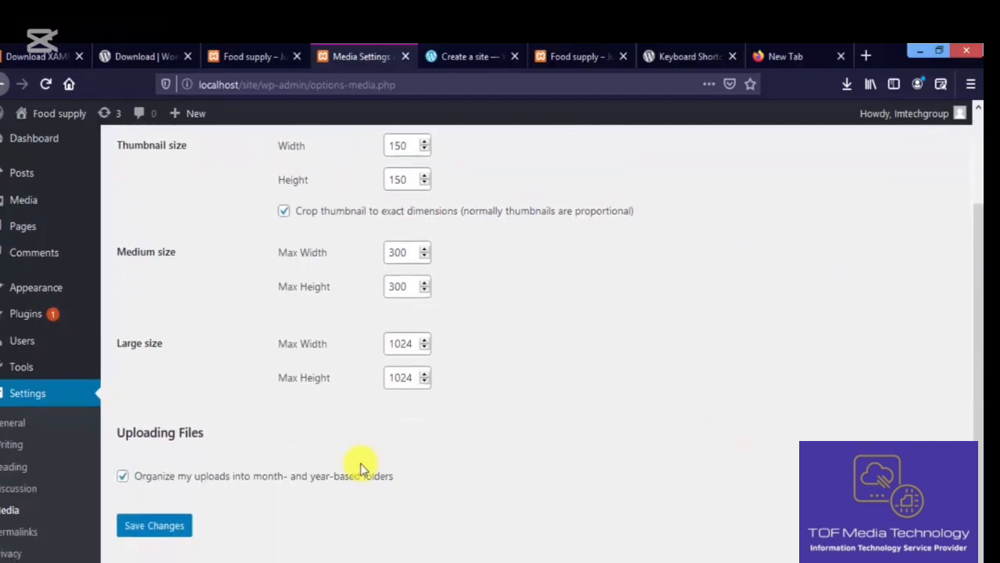
{"action": "left_click", "coordinate": [173, 529]}
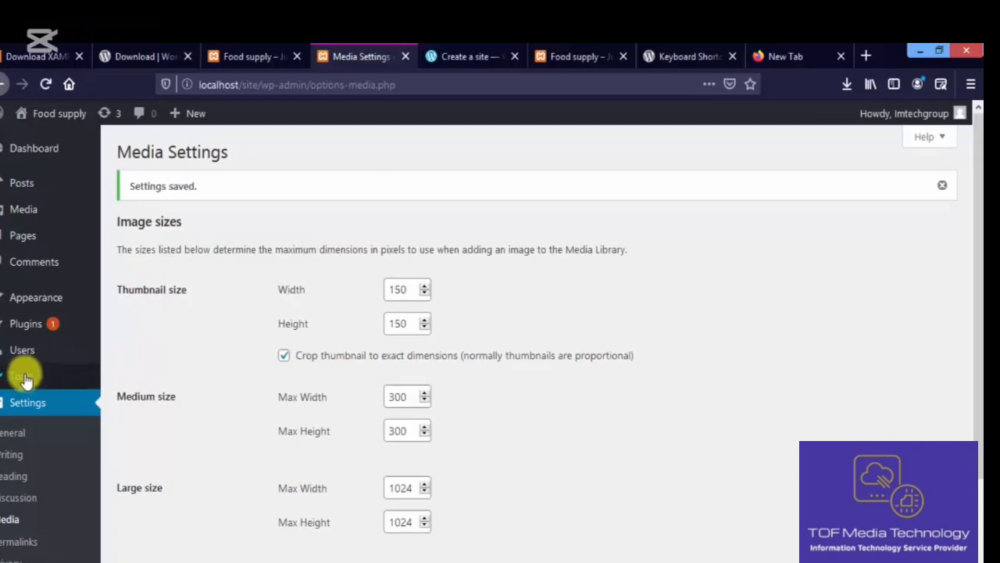
{"action": "mouse_move", "coordinate": [27, 378]}
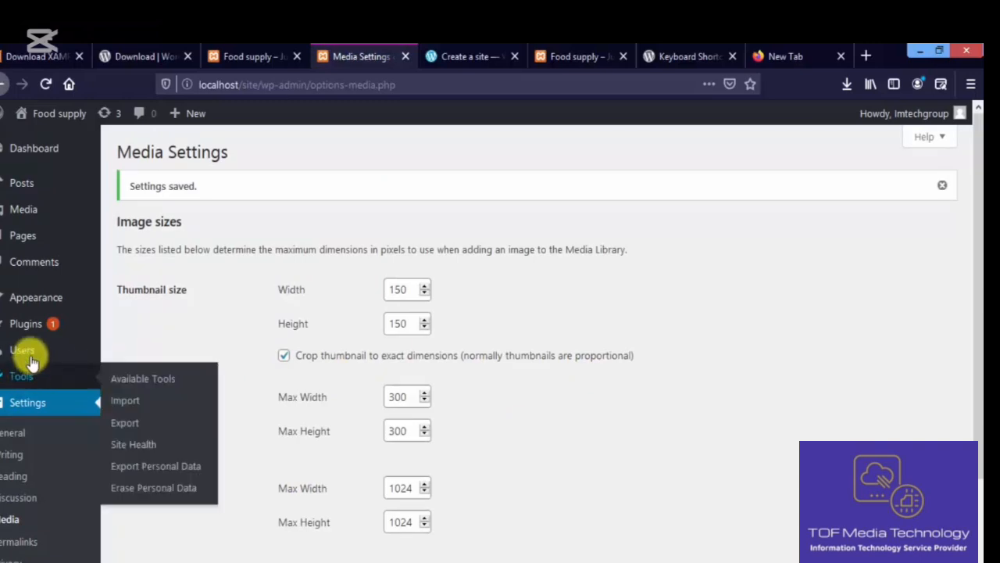
{"action": "mouse_move", "coordinate": [31, 351]}
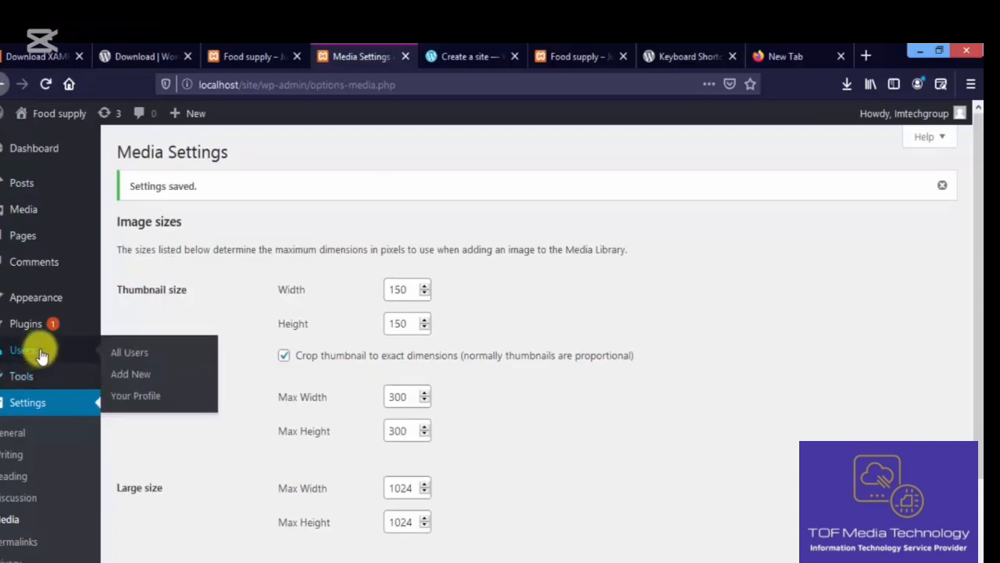
- Delete the Hello Dolly plugin from Installed Plugins, confirming the deletion
{"action": "left_click", "coordinate": [43, 330]}
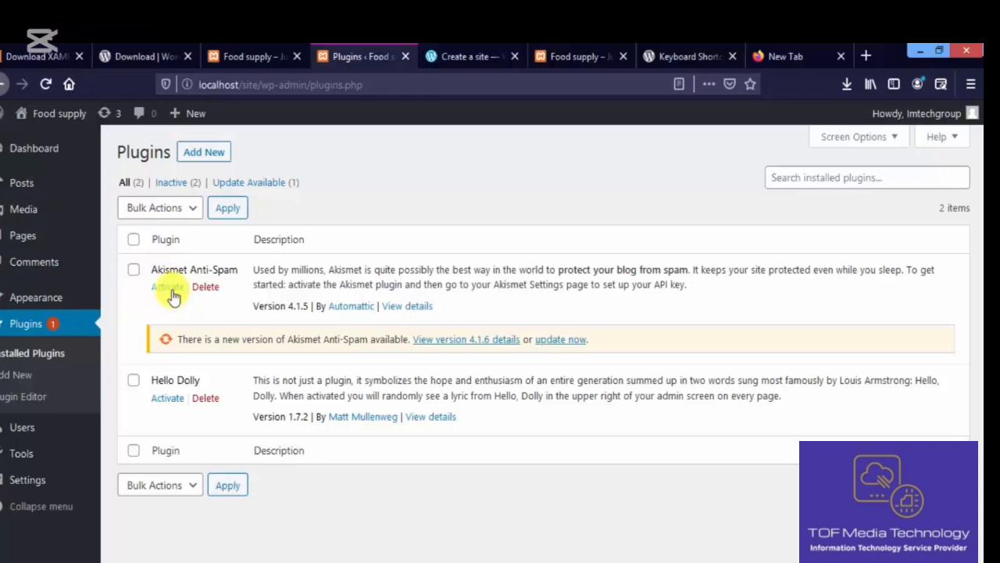
{"action": "left_click", "coordinate": [206, 398]}
{"action": "left_click", "coordinate": [485, 318]}
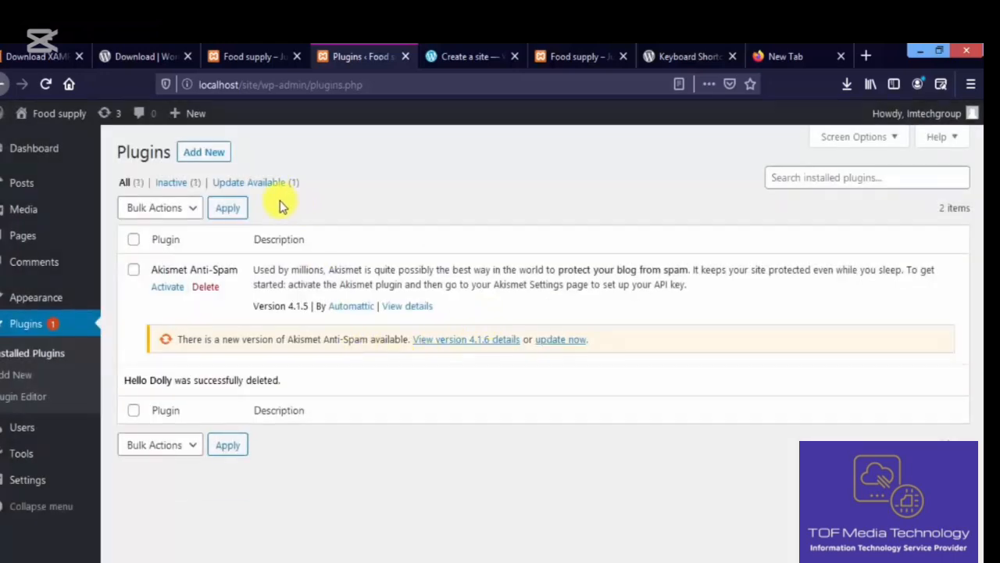
- Activate Akismet Anti-Spam and open the Akismet account setup on akismet.com
{"action": "left_click", "coordinate": [169, 287]}
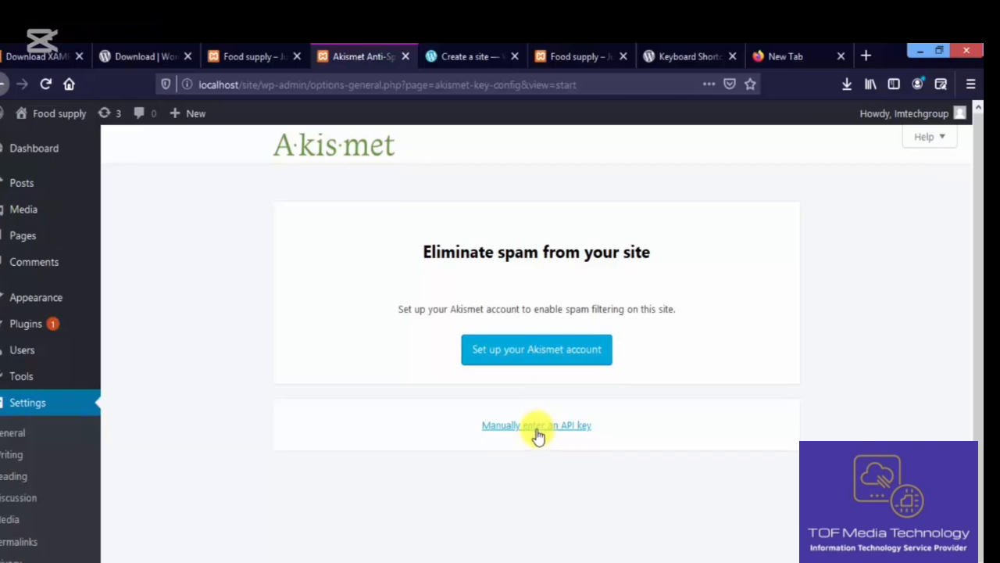
{"action": "left_click", "coordinate": [520, 353]}
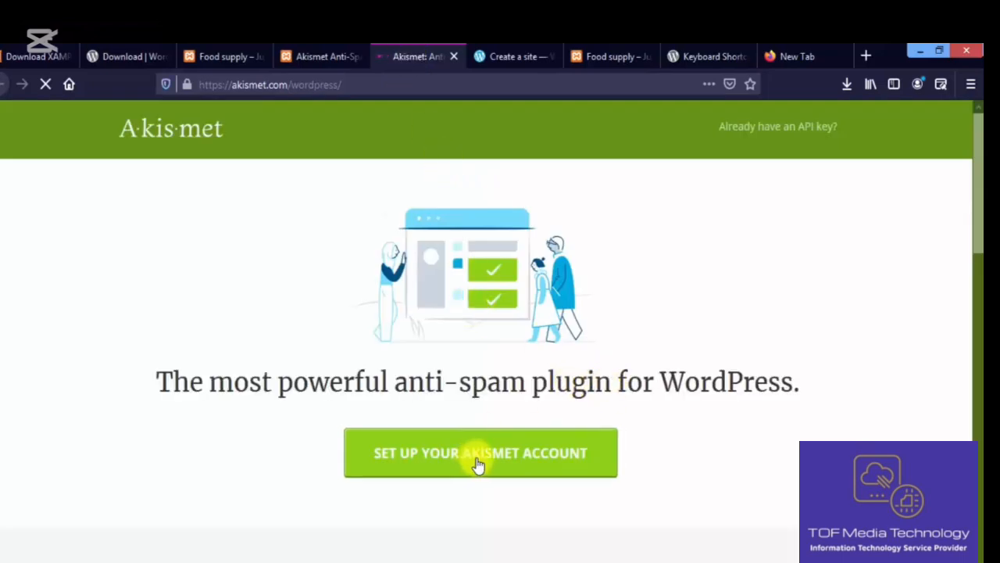
- Scroll through Akismet's Personal, Plus and Enterprise plans, then return to the localhost Akismet tab
{"action": "left_click_drag", "start_coordinate": [981, 211], "coordinate": [980, 465]}
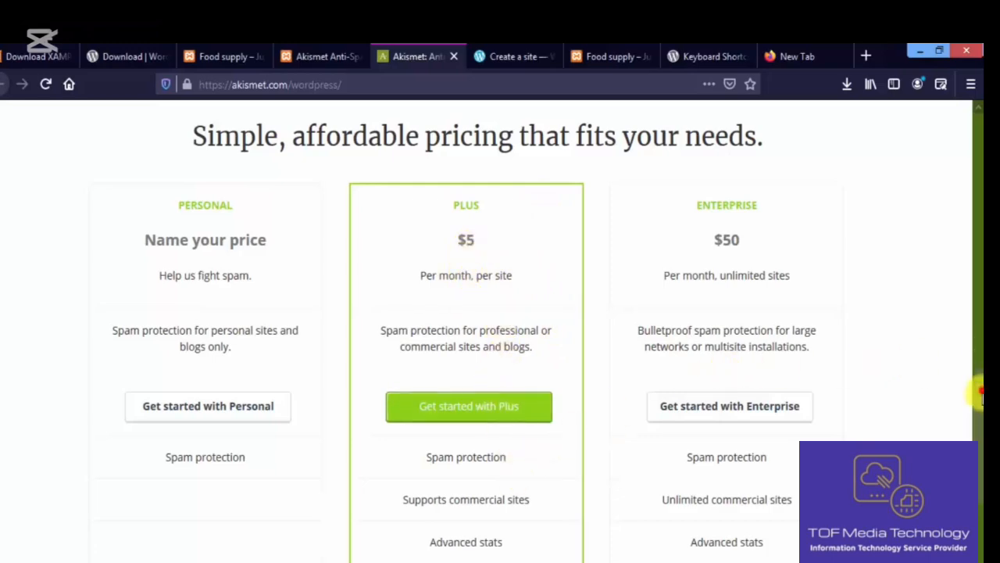
{"action": "left_click_drag", "start_coordinate": [976, 397], "coordinate": [978, 164]}
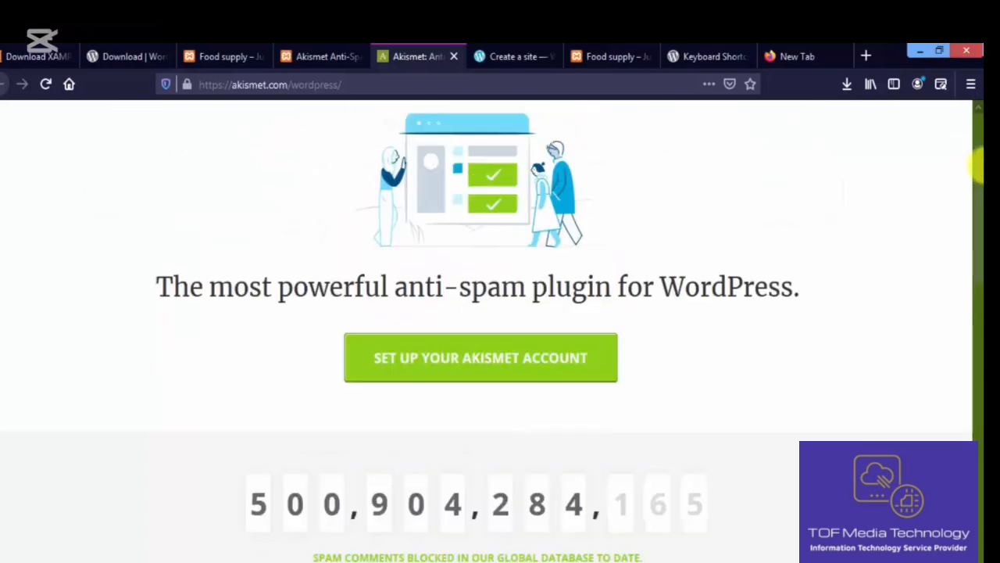
{"action": "left_click", "coordinate": [336, 56]}
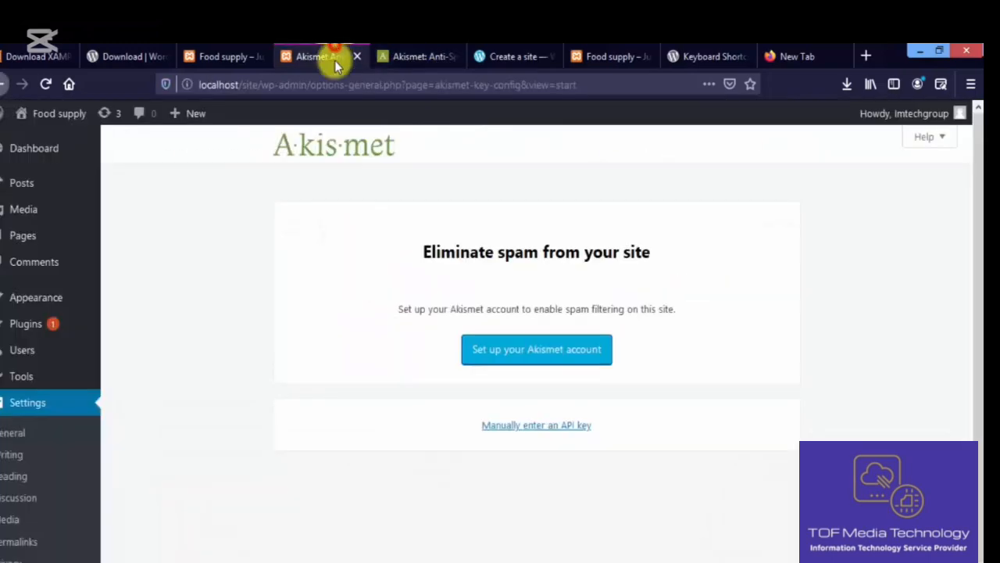
- Reveal the manual API key field, then deactivate Akismet Anti-Spam in Installed Plugins
{"action": "left_click", "coordinate": [527, 427]}
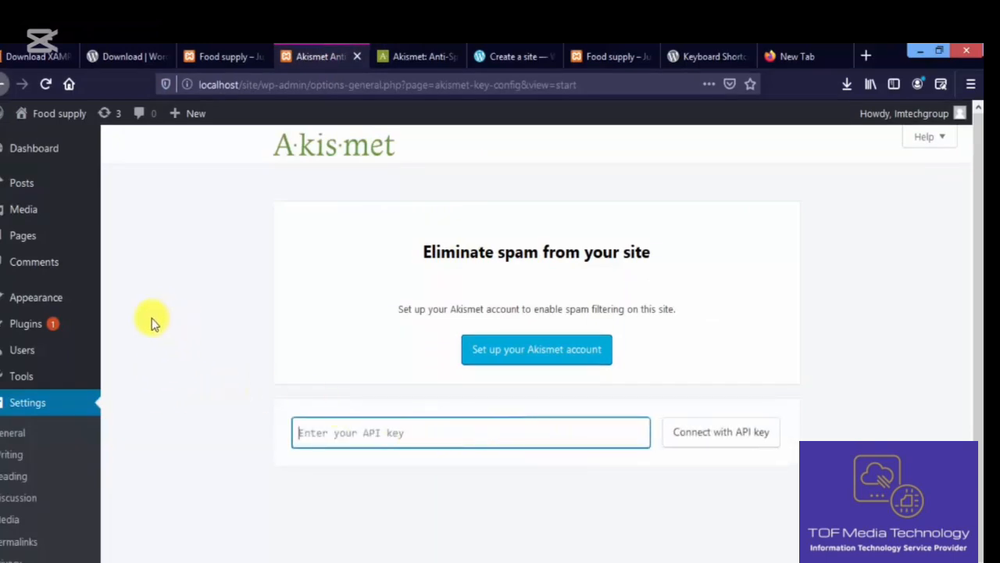
{"action": "left_click", "coordinate": [68, 324]}
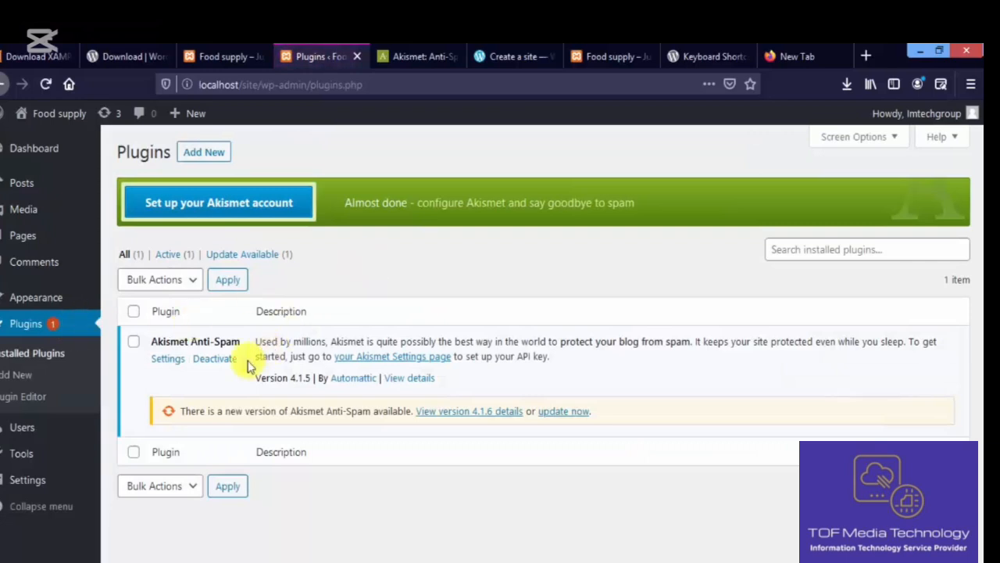
{"action": "left_click", "coordinate": [213, 362]}
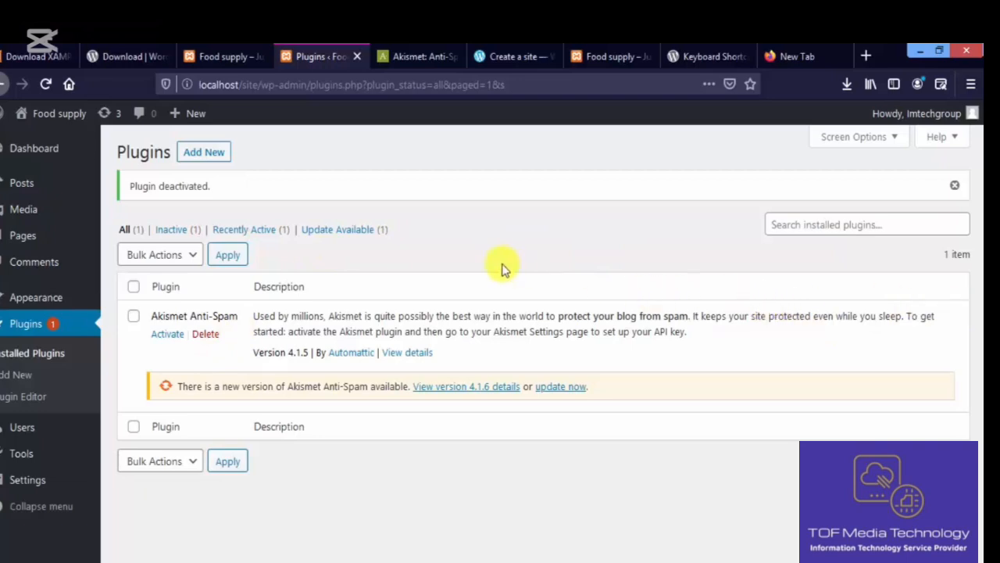
{"action": "left_click", "coordinate": [23, 374]}
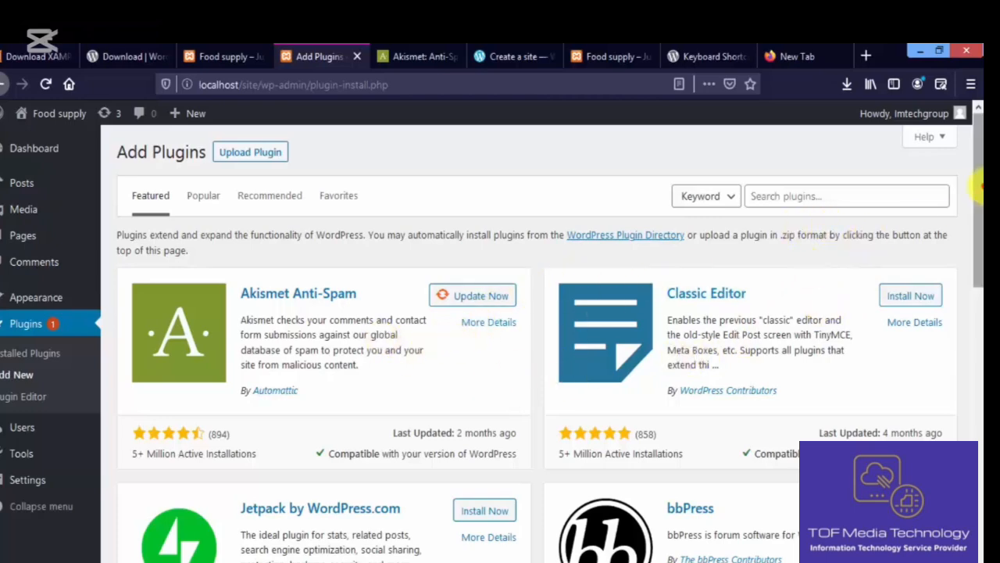
- Show the Upload Plugin .zip form and dismiss the file picker without choosing a file
{"action": "mouse_move", "coordinate": [980, 187]}
{"action": "left_mouse_down"}
{"action": "mouse_move", "coordinate": [979, 352]}
{"action": "mouse_move", "coordinate": [977, 176]}
{"action": "left_mouse_up"}
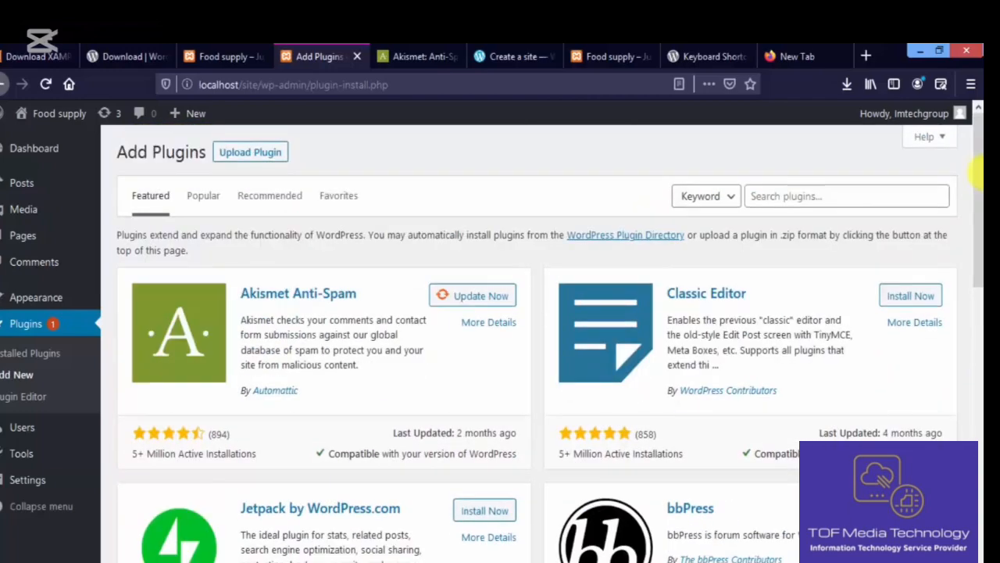
{"action": "left_click", "coordinate": [918, 202]}
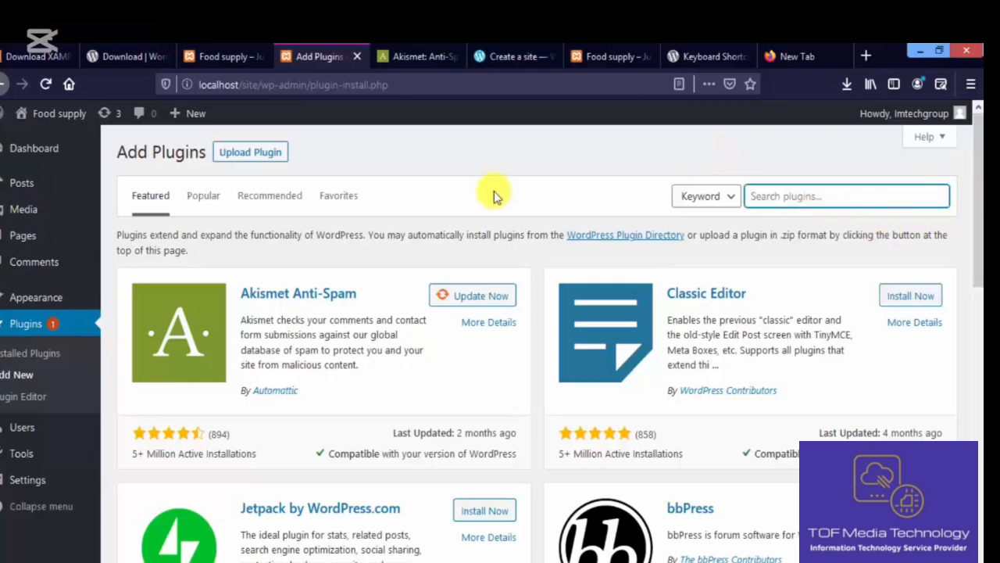
{"action": "left_click", "coordinate": [249, 155]}
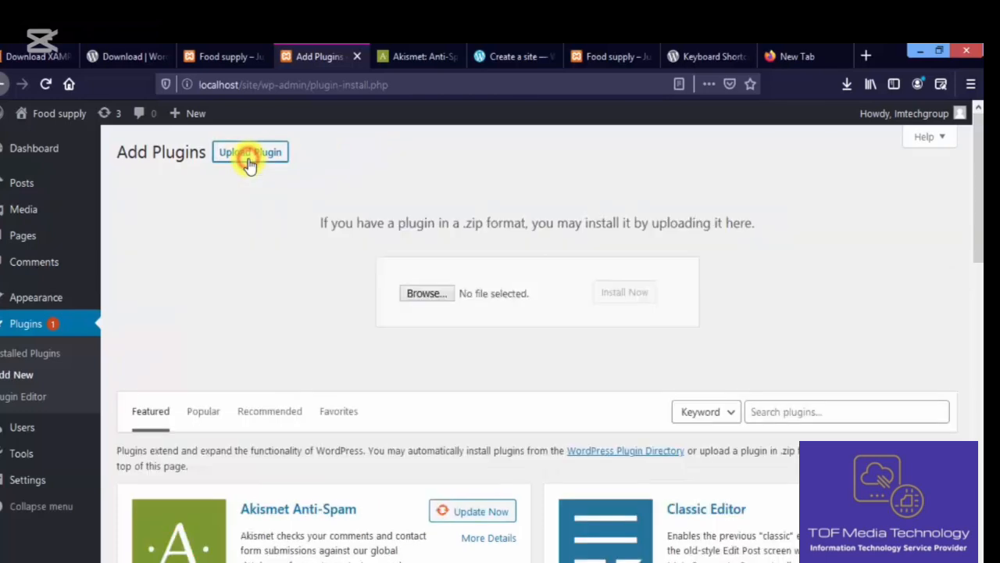
{"action": "left_click", "coordinate": [422, 295]}
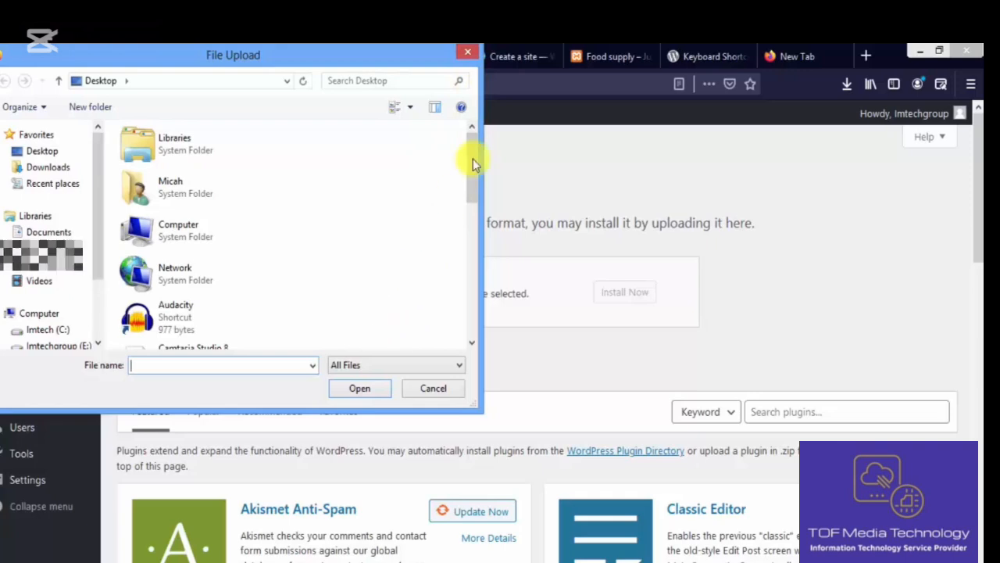
{"action": "left_click", "coordinate": [467, 56]}
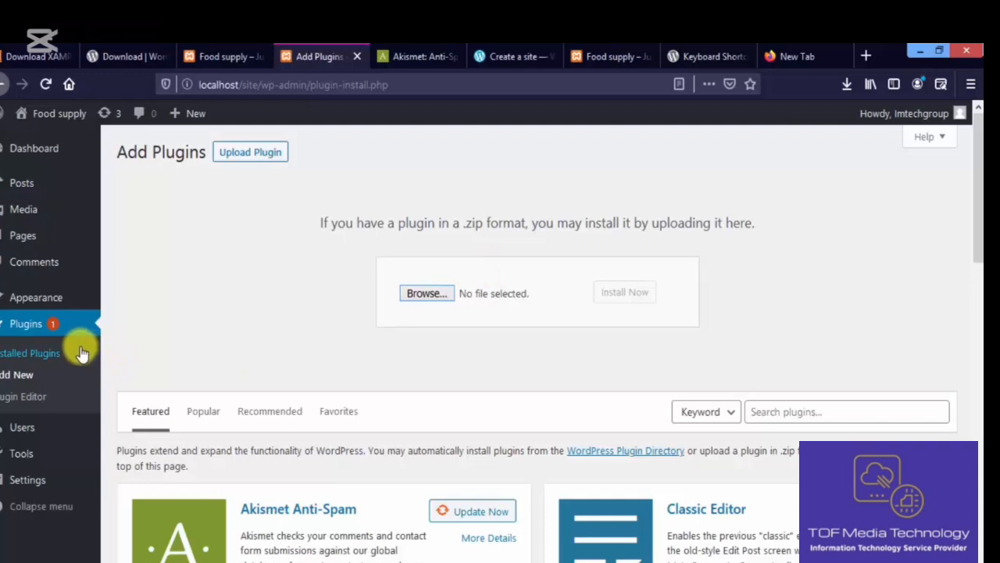
{"action": "mouse_move", "coordinate": [78, 298]}
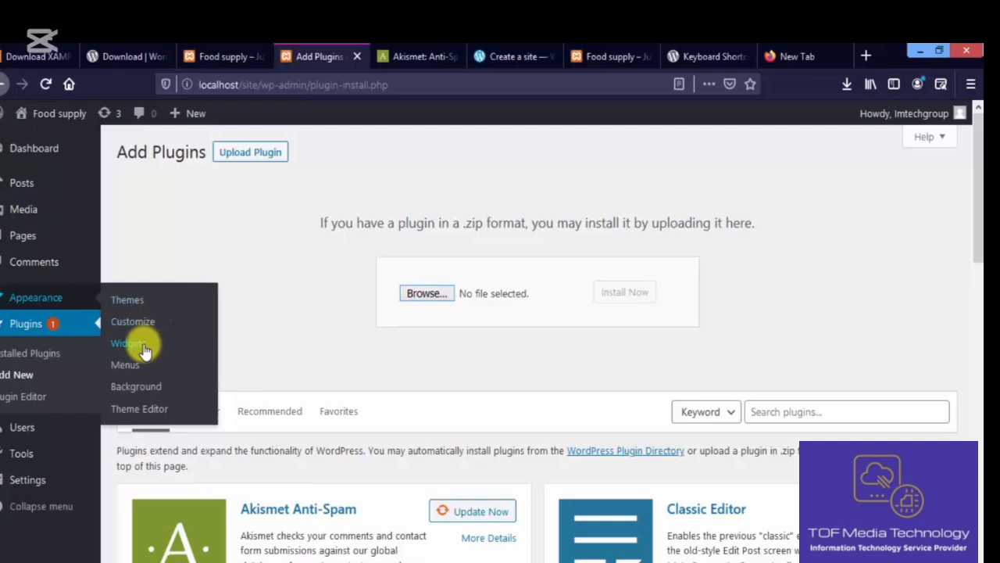
- Go to Appearance > Themes > Add New and scroll through the Featured themes grid
{"action": "left_click", "coordinate": [135, 300]}
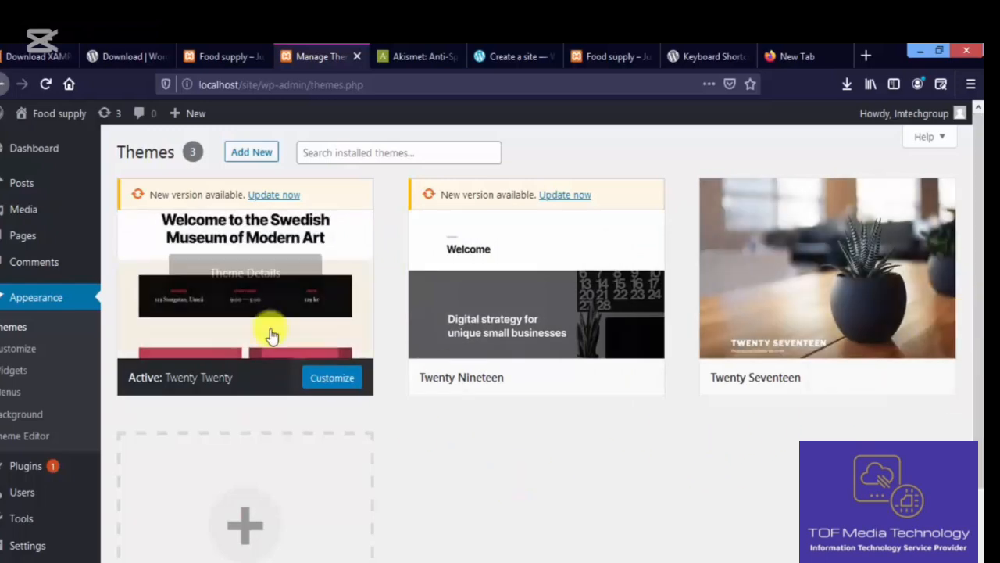
{"action": "left_click", "coordinate": [254, 154]}
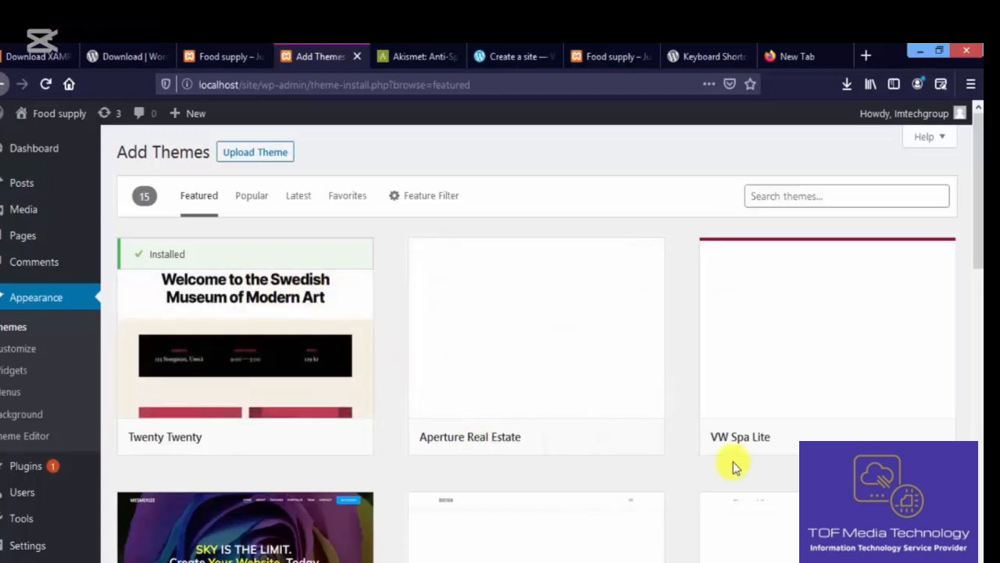
{"action": "left_click_drag", "start_coordinate": [978, 199], "coordinate": [978, 350]}
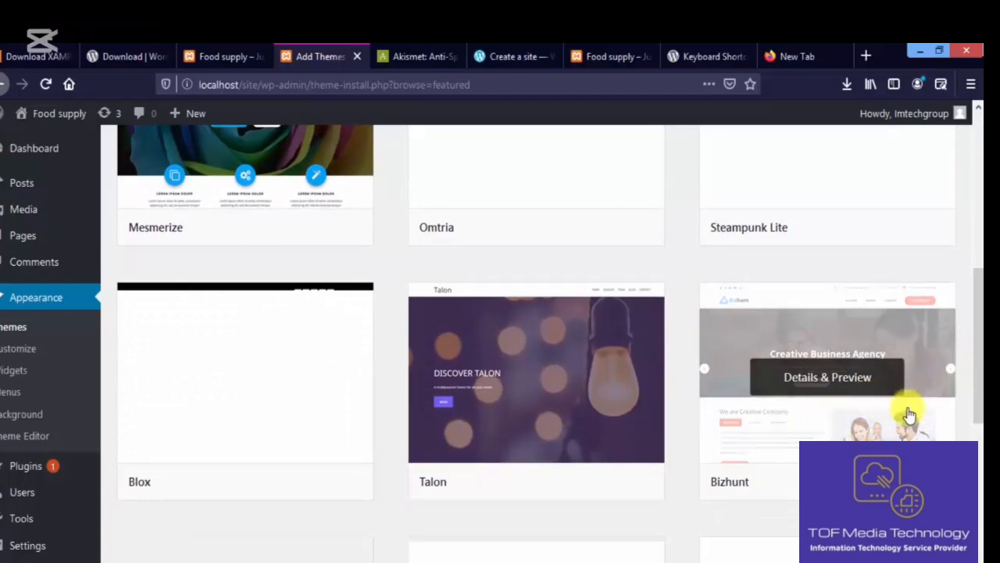
{"action": "left_click_drag", "start_coordinate": [979, 332], "coordinate": [977, 160]}
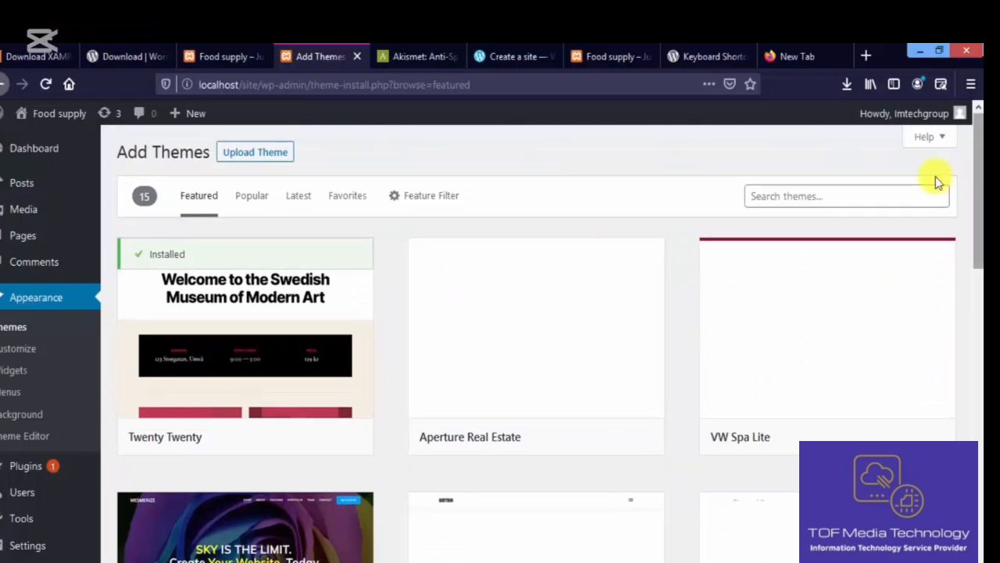
- Browse the Popular themes, then switch the list to Latest themes
{"action": "left_click", "coordinate": [260, 211]}
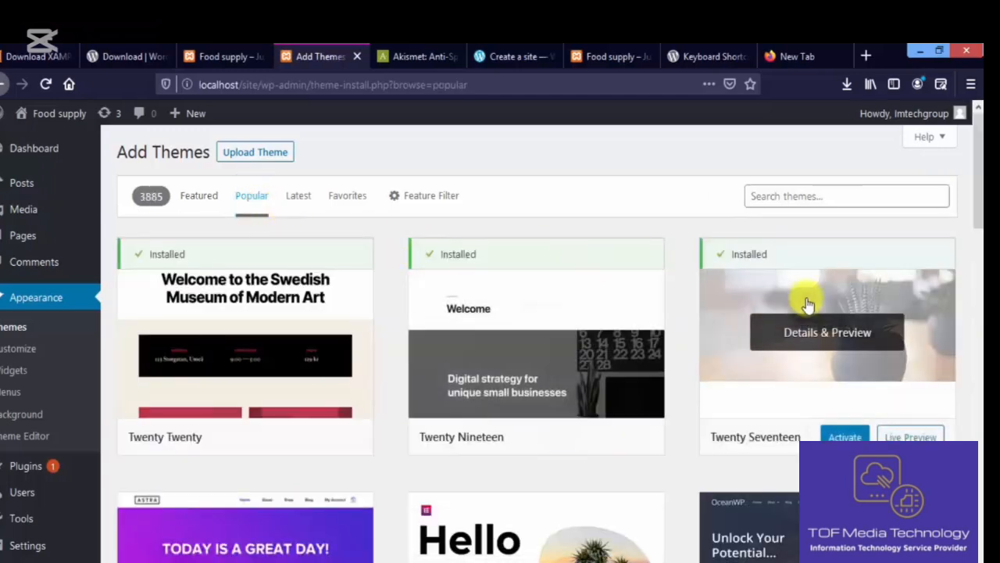
{"action": "left_click_drag", "start_coordinate": [979, 184], "coordinate": [978, 145]}
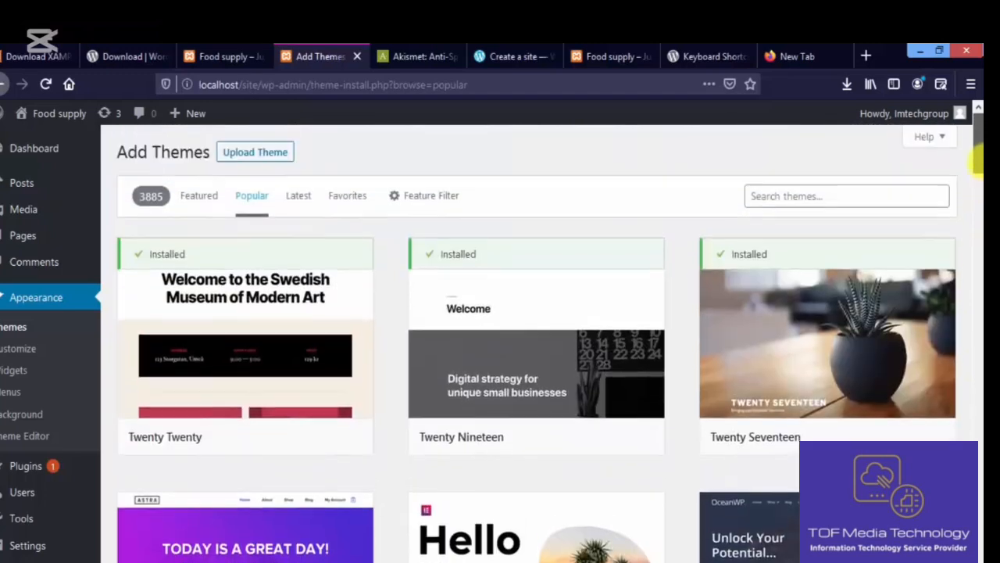
{"action": "left_click", "coordinate": [300, 197]}
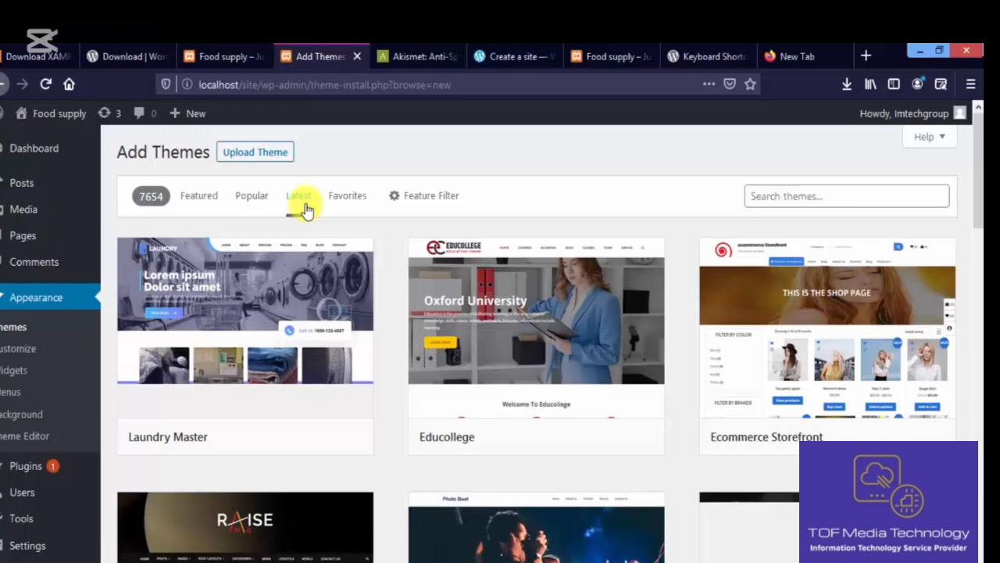
{"action": "mouse_move", "coordinate": [311, 320]}
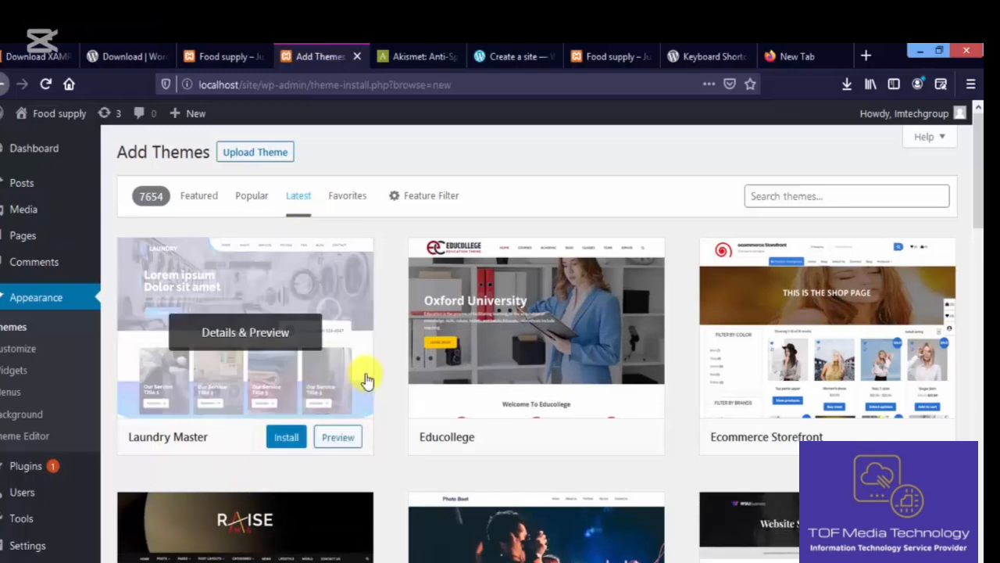
{"action": "mouse_move", "coordinate": [460, 336]}
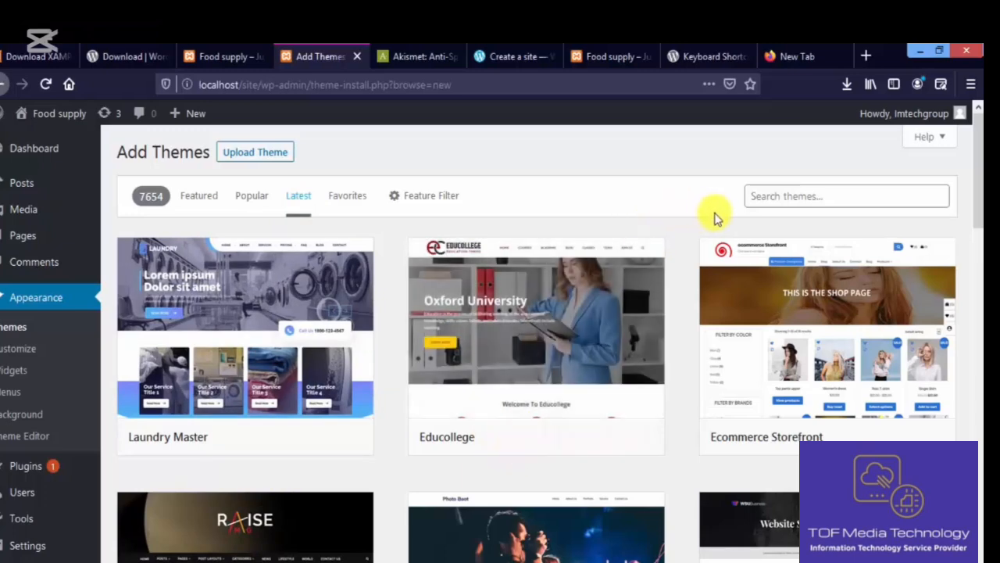
{"action": "mouse_move", "coordinate": [851, 303]}
{"action": "mouse_move", "coordinate": [980, 160]}
{"action": "left_mouse_down"}
{"action": "mouse_move", "coordinate": [980, 205]}
{"action": "mouse_move", "coordinate": [978, 159]}
{"action": "left_mouse_up"}
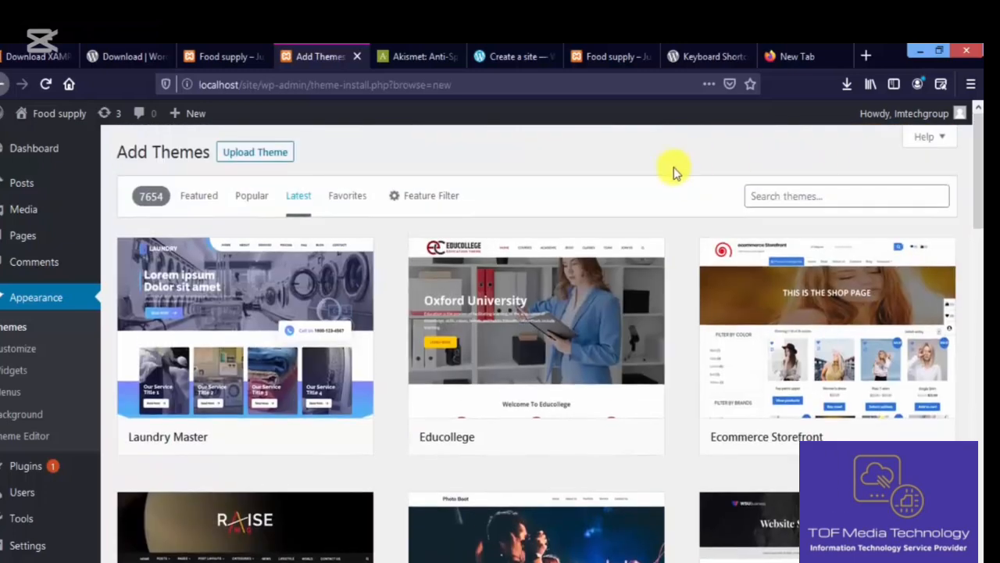
- Preview the Educollege theme, scroll through it, and close the preview
{"action": "mouse_move", "coordinate": [510, 333]}
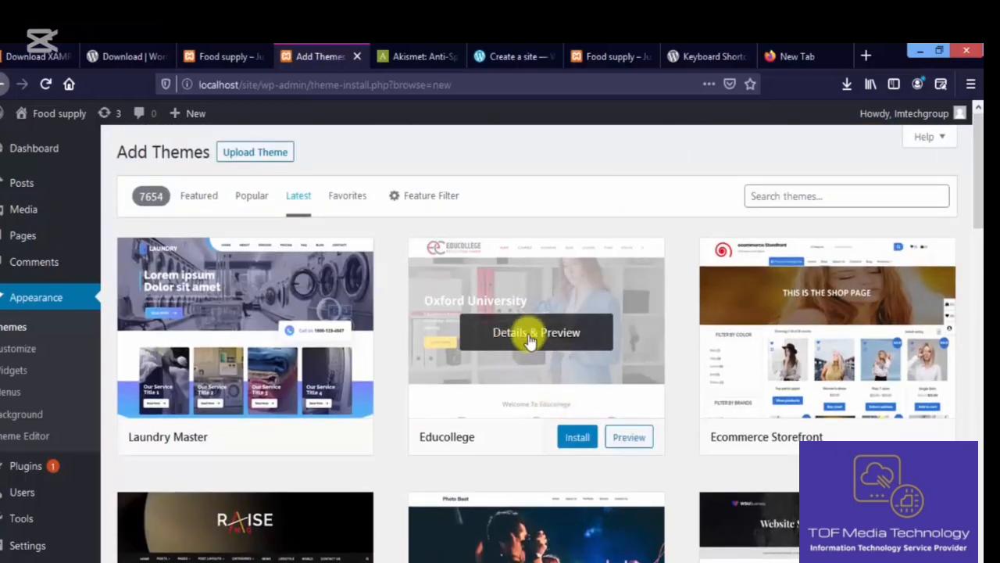
{"action": "right_click", "coordinate": [619, 439]}
{"action": "key", "text": "Escape"}
{"action": "left_click", "coordinate": [619, 439]}
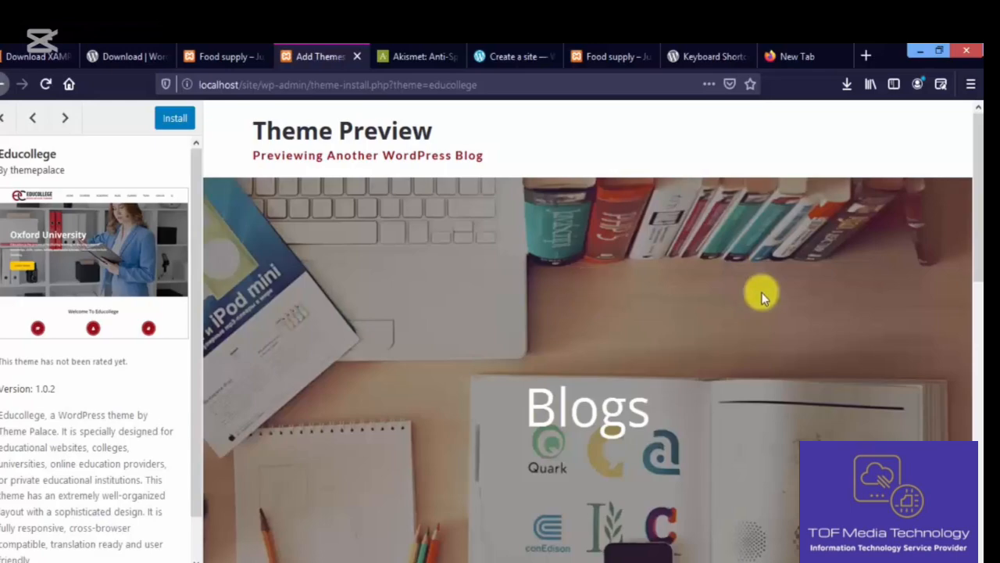
{"action": "left_click_drag", "start_coordinate": [975, 200], "coordinate": [979, 512]}
{"action": "left_click_drag", "start_coordinate": [978, 468], "coordinate": [922, 143]}
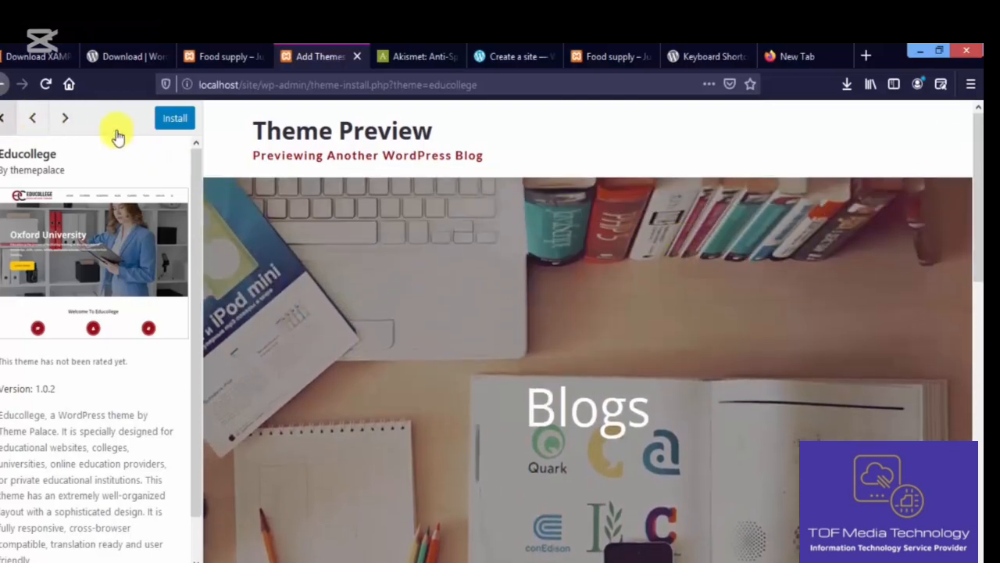
{"action": "left_click", "coordinate": [3, 119]}
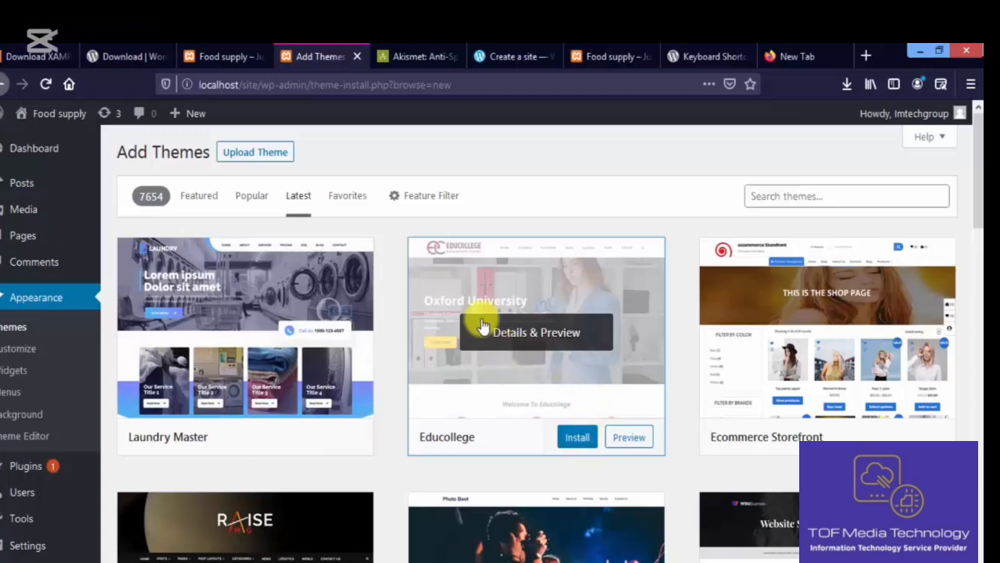
- Trash the sample comment in Comments, then restore it from Trash
{"action": "left_click", "coordinate": [44, 264]}
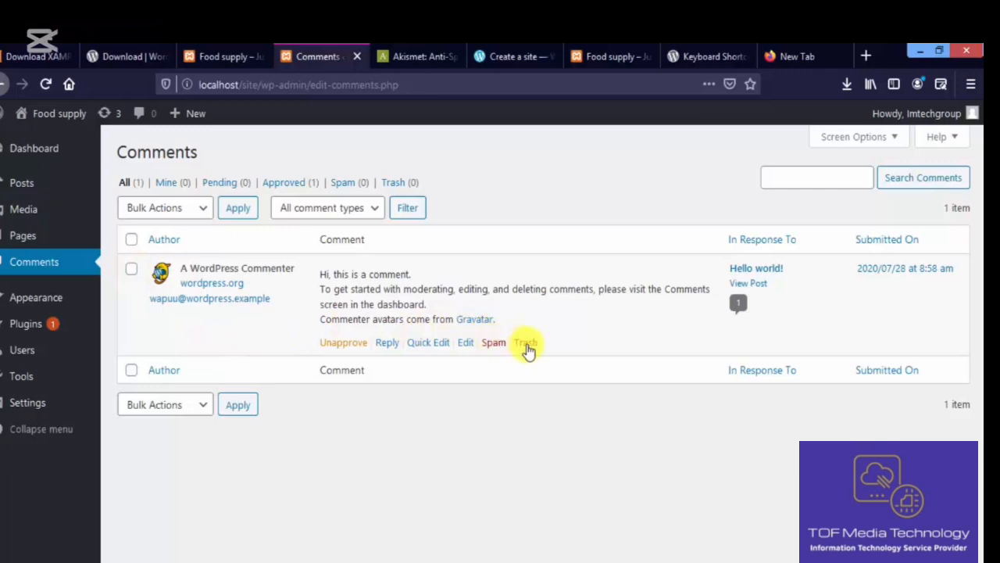
{"action": "left_click", "coordinate": [526, 343]}
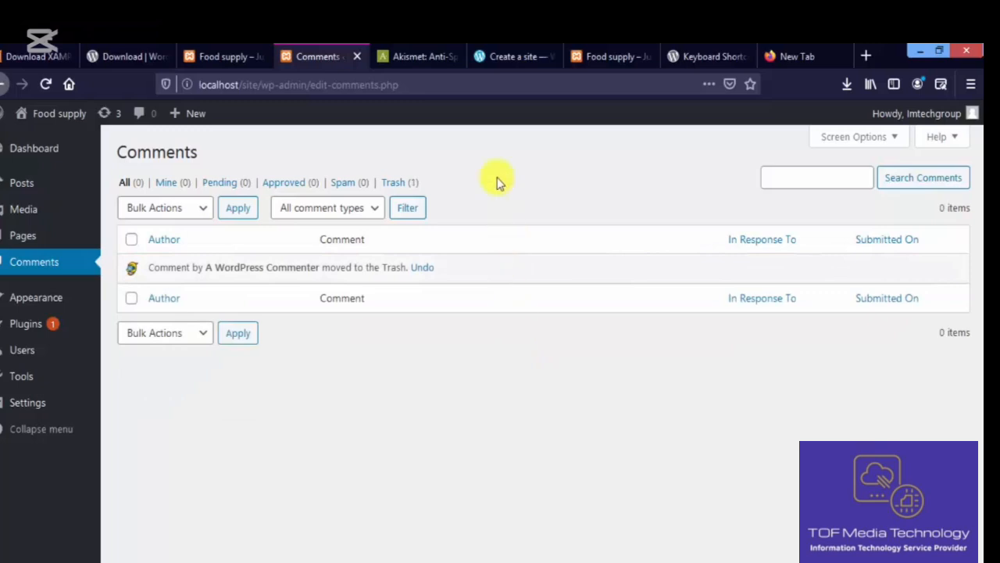
{"action": "left_click", "coordinate": [395, 182]}
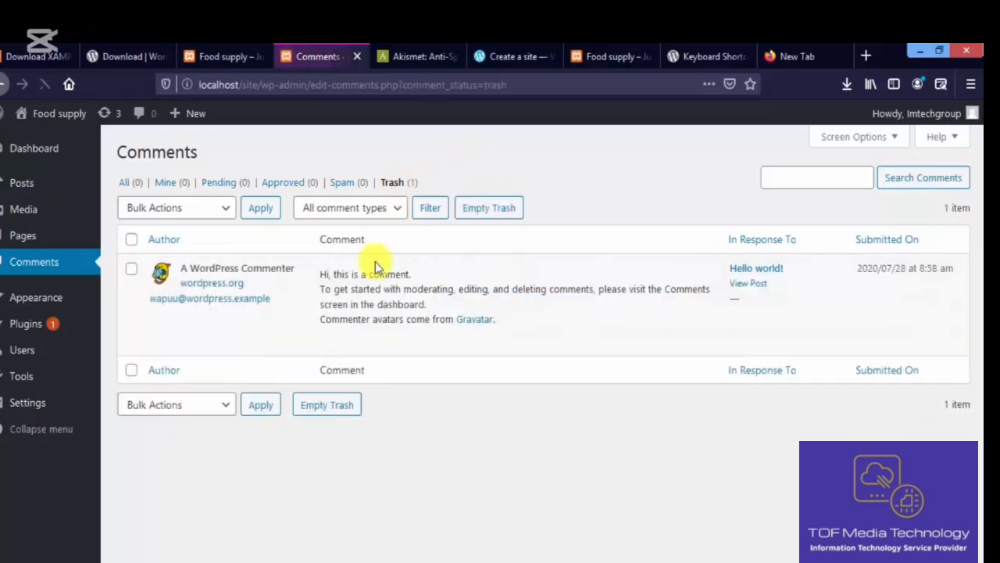
{"action": "left_click", "coordinate": [370, 344]}
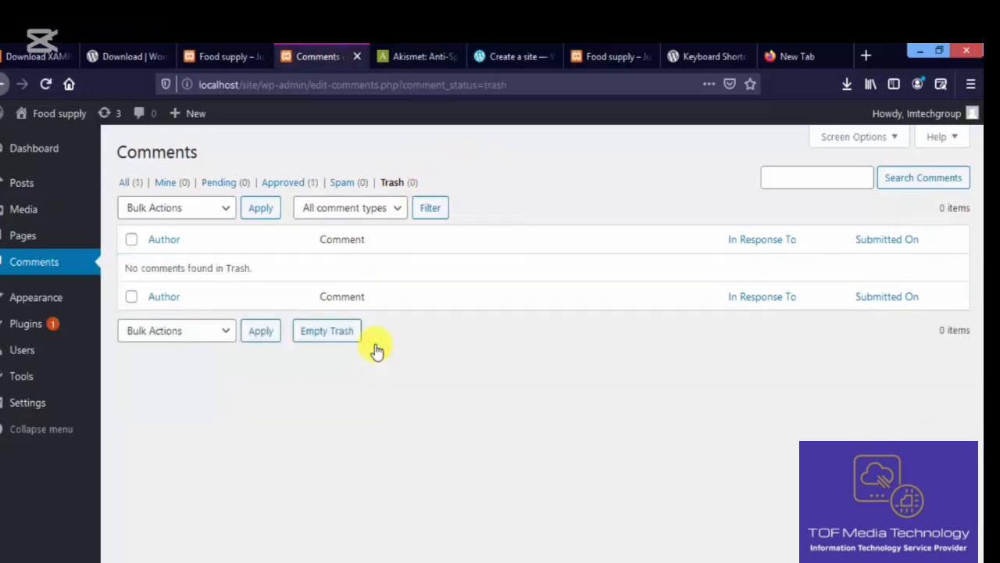
- Unapprove and re-approve the sample comment, starting and cancelling a reply
{"action": "left_click", "coordinate": [135, 184]}
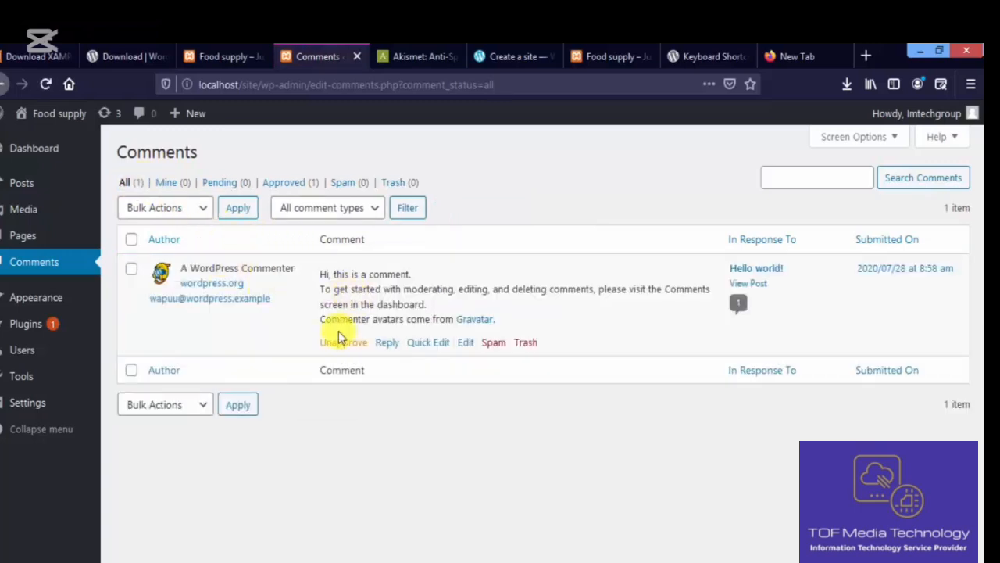
{"action": "left_click", "coordinate": [347, 344]}
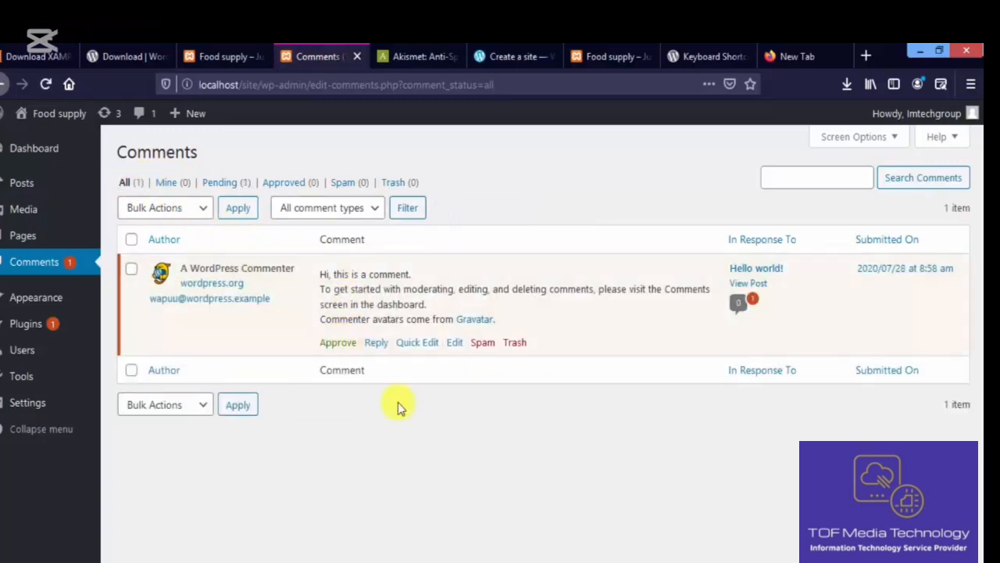
{"action": "left_click", "coordinate": [337, 343]}
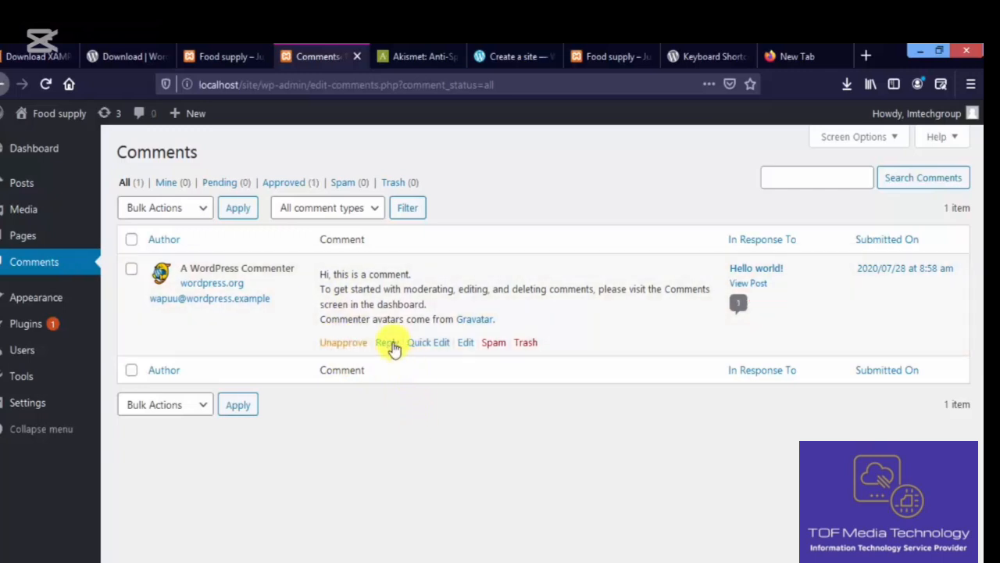
{"action": "left_click", "coordinate": [391, 344]}
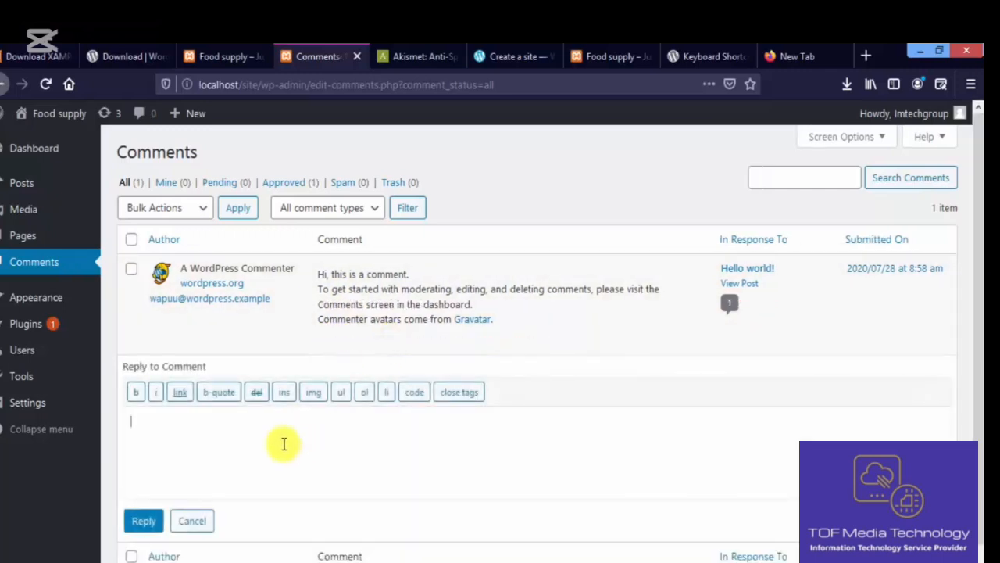
{"action": "left_click", "coordinate": [193, 521]}
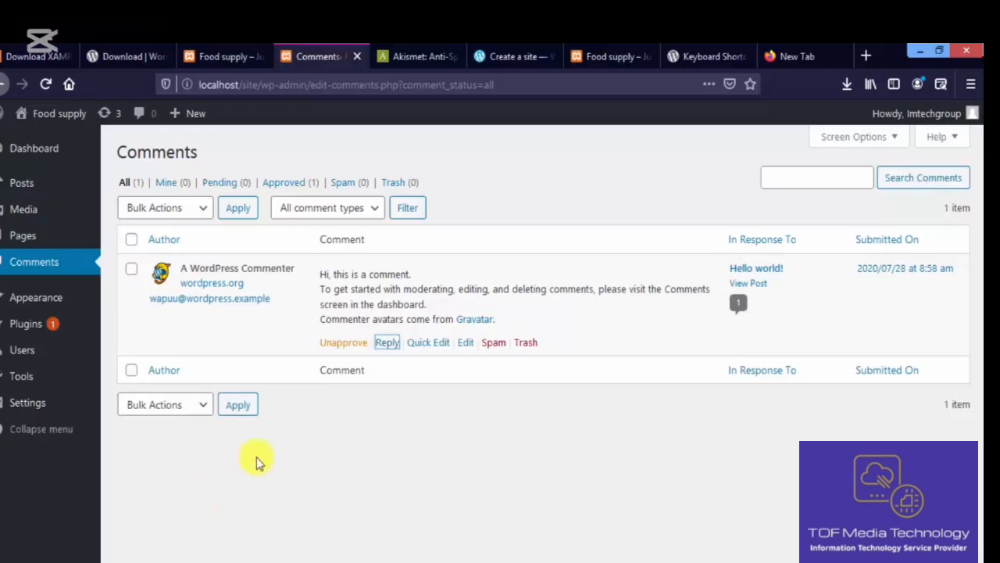
- Dismiss the new-page editor's welcome guide, try the title and block inserter, then return to Pages
{"action": "left_click", "coordinate": [59, 237]}
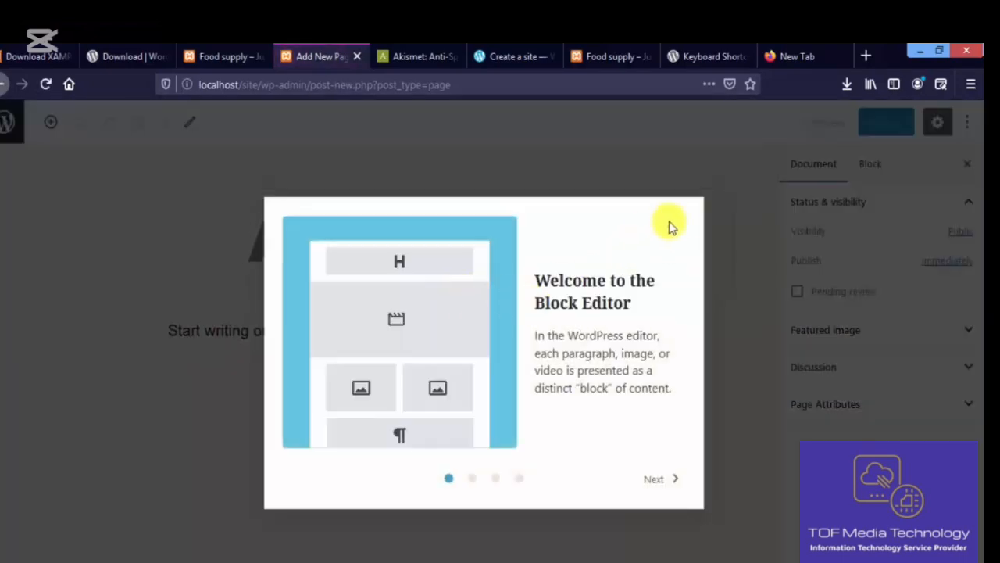
{"action": "left_click", "coordinate": [671, 229]}
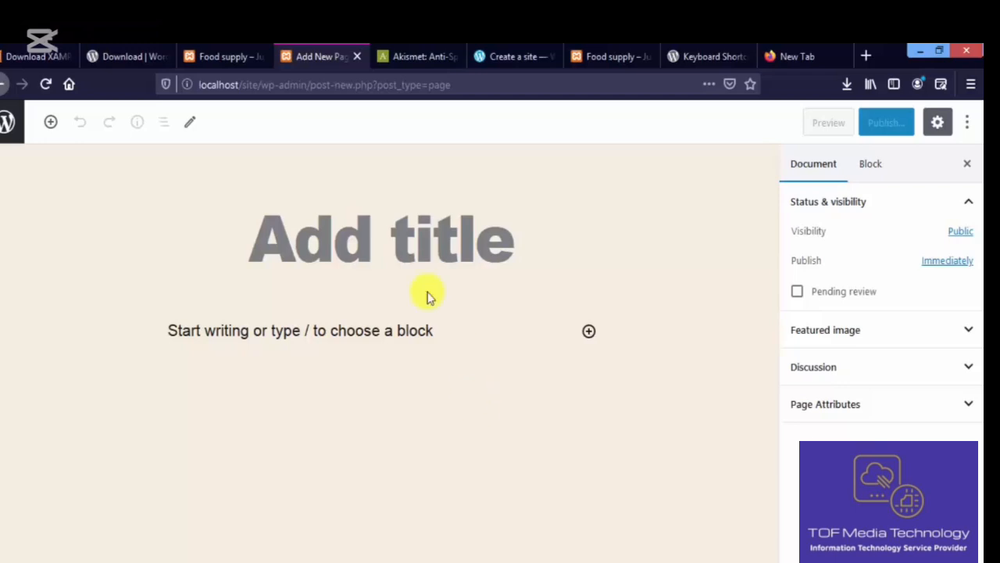
{"action": "left_click", "coordinate": [383, 258]}
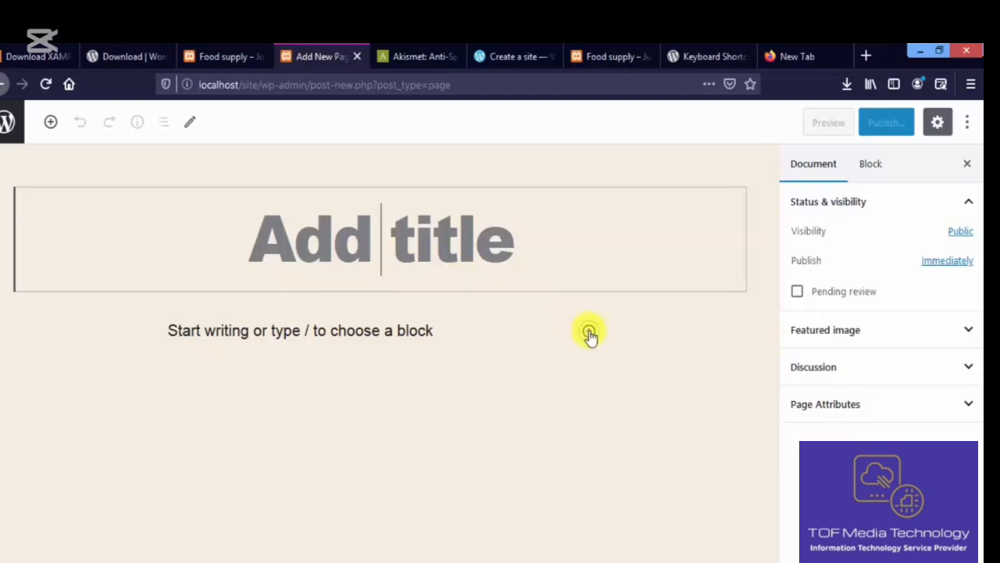
{"action": "left_click", "coordinate": [590, 332]}
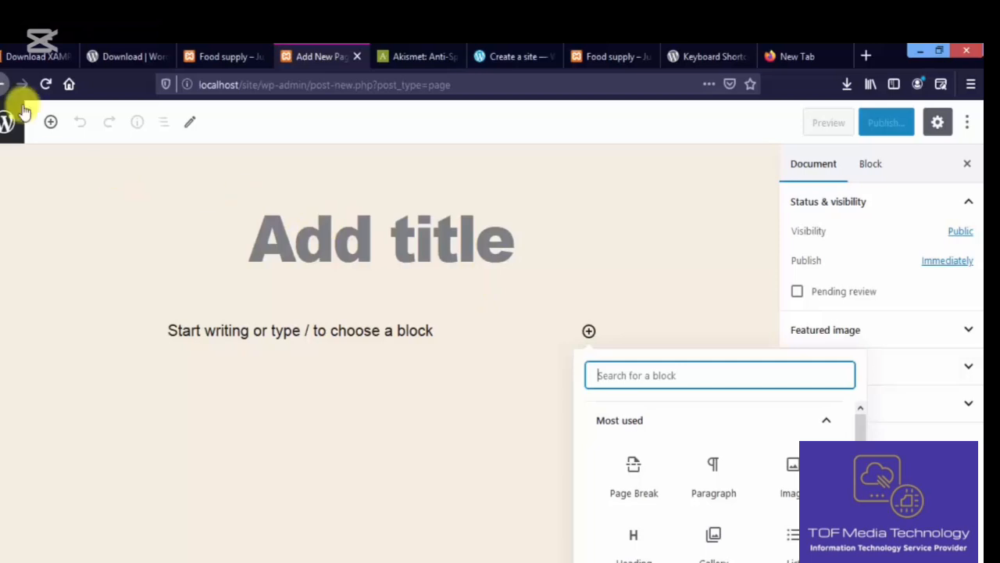
{"action": "left_click", "coordinate": [3, 86]}
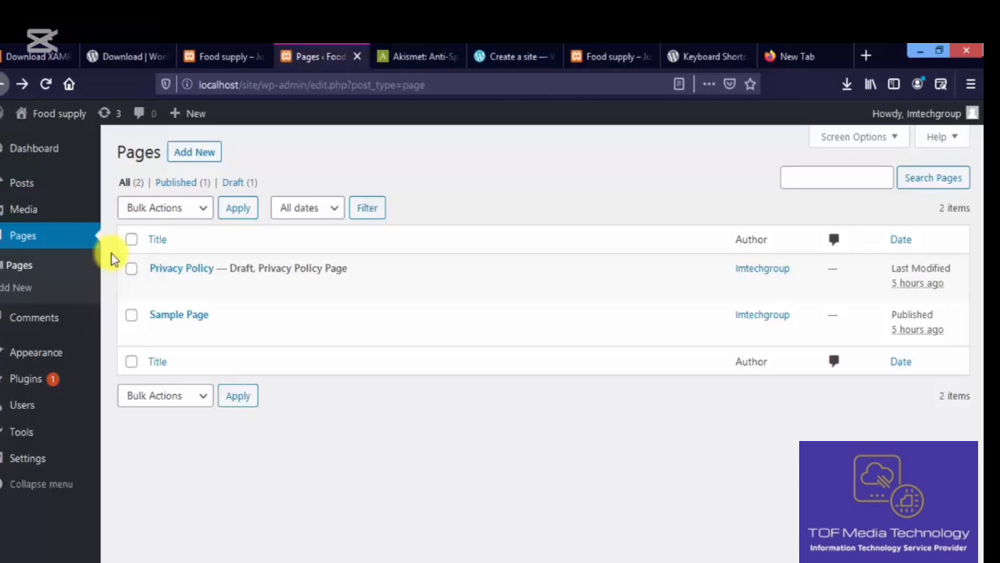
- Open Media > Add New and cancel the file chooser without uploading anything
{"action": "left_click", "coordinate": [74, 212]}
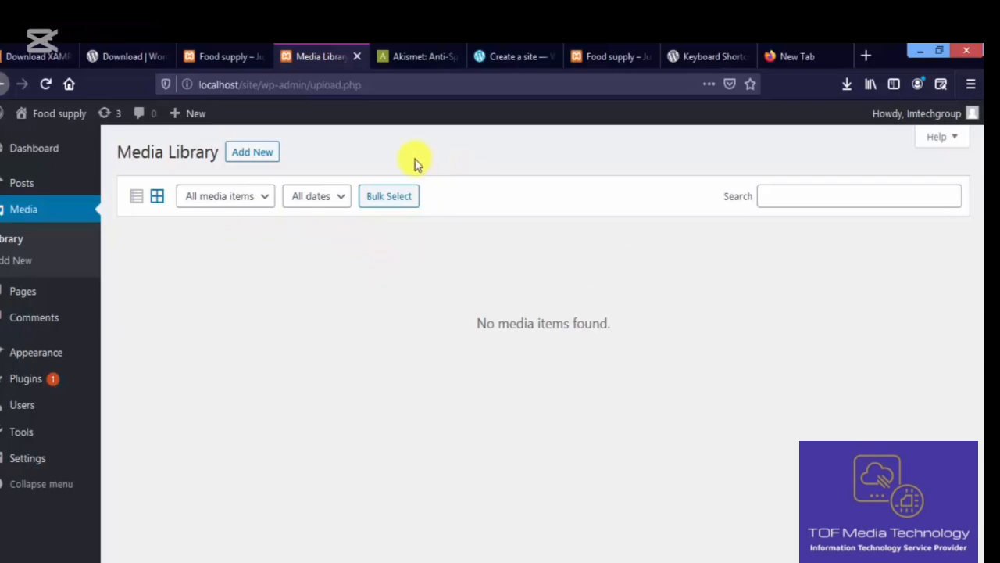
{"action": "left_click", "coordinate": [269, 154]}
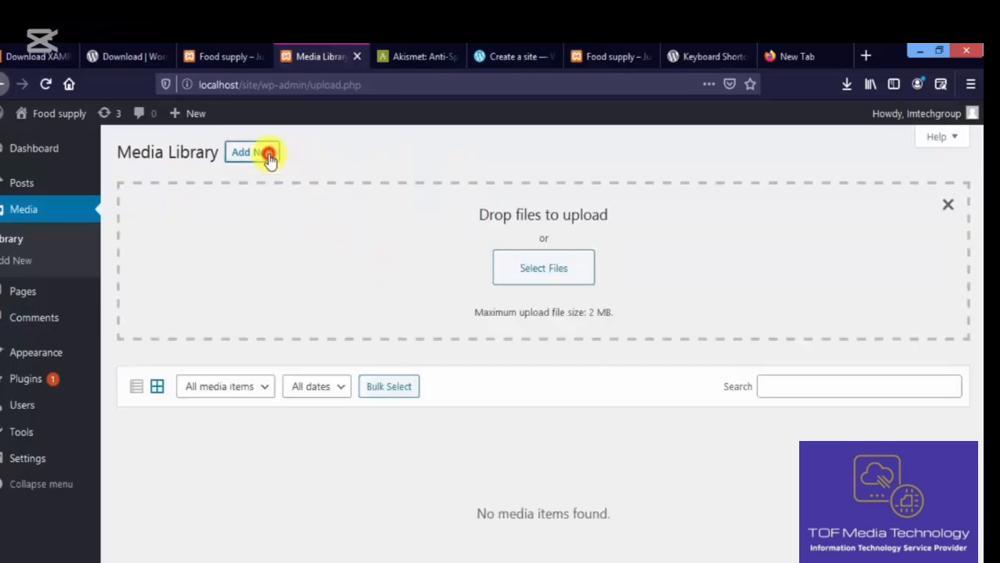
{"action": "left_click", "coordinate": [523, 269]}
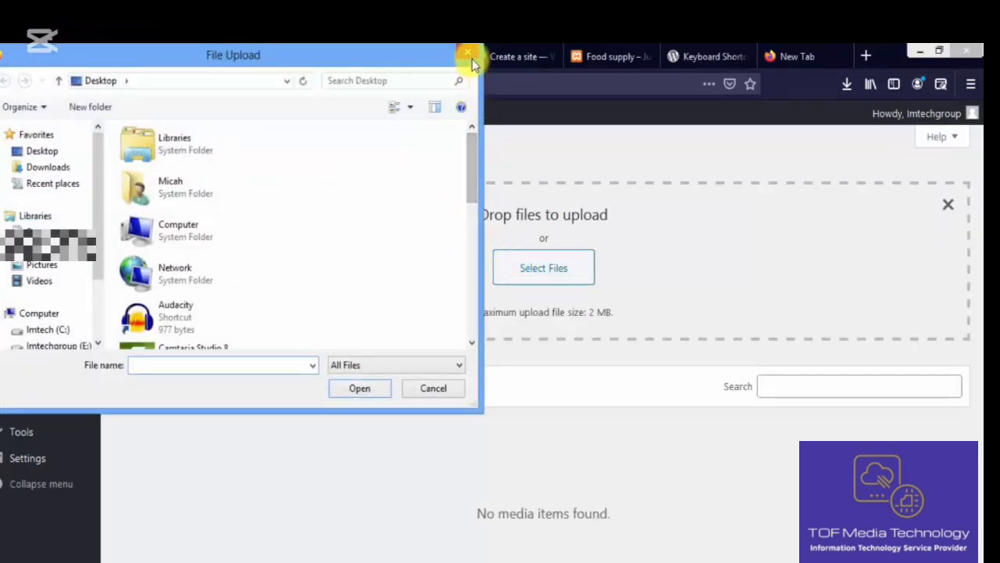
{"action": "left_click", "coordinate": [470, 55]}
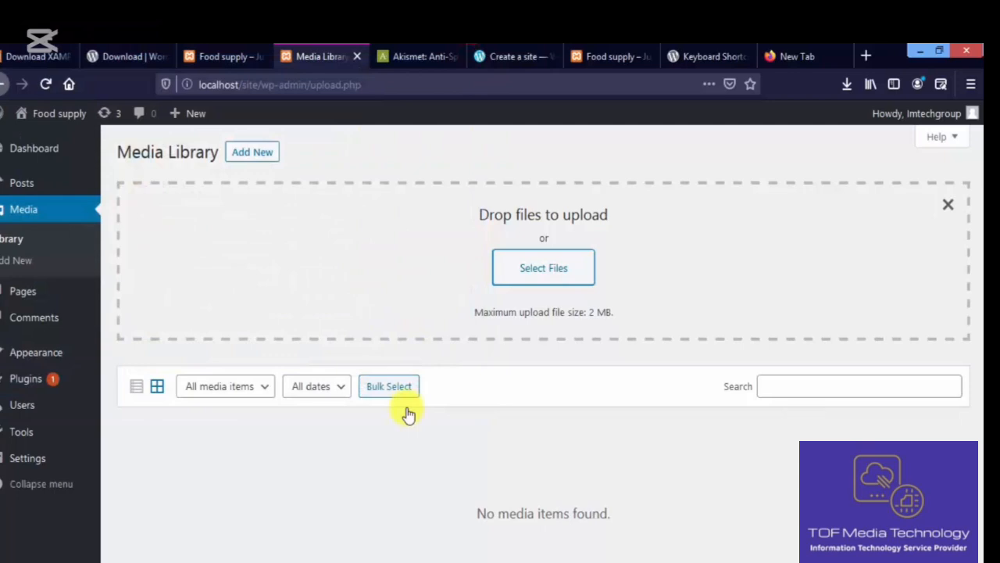
- Copy the 'Maximum upload file size: 2 MB' note text
{"action": "left_click", "coordinate": [473, 312]}
{"action": "left_click_drag", "start_coordinate": [499, 315], "coordinate": [475, 312]}
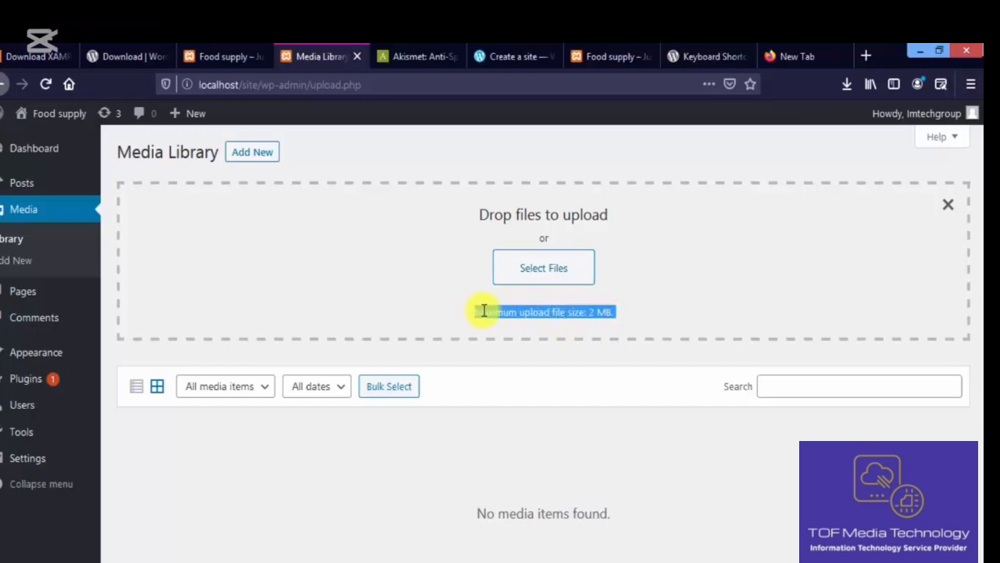
{"action": "right_click", "coordinate": [483, 312]}
{"action": "left_click", "coordinate": [518, 323]}
{"action": "left_click", "coordinate": [530, 324]}
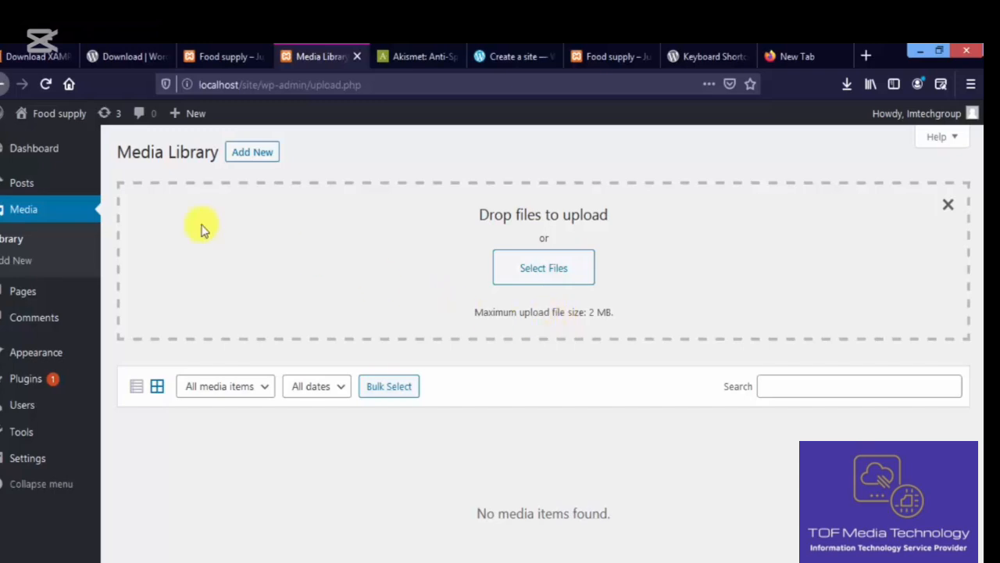
- Create a post category named 'Vegetable' with no parent
{"action": "mouse_move", "coordinate": [73, 181]}
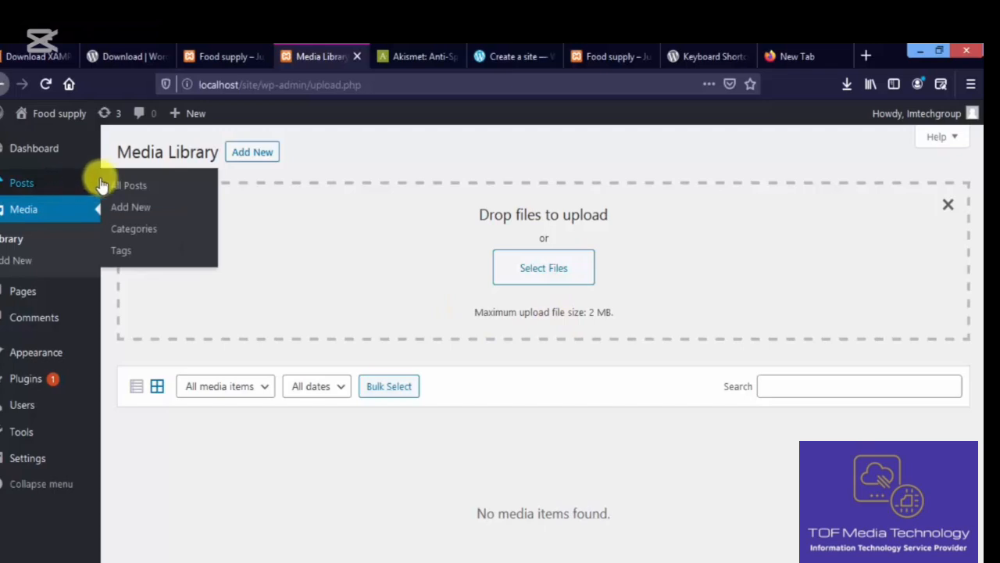
{"action": "left_click", "coordinate": [125, 229]}
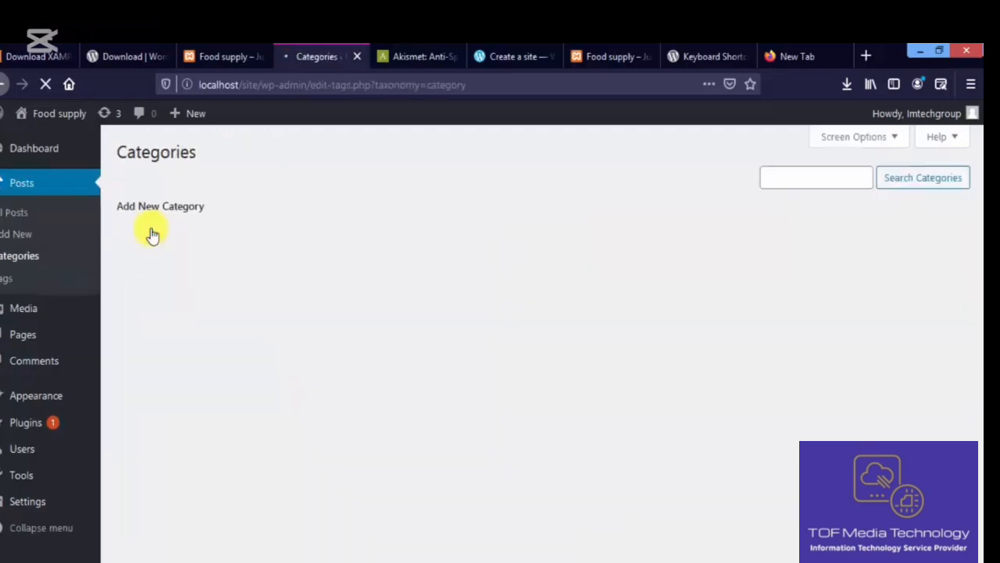
{"action": "mouse_move", "coordinate": [453, 270]}
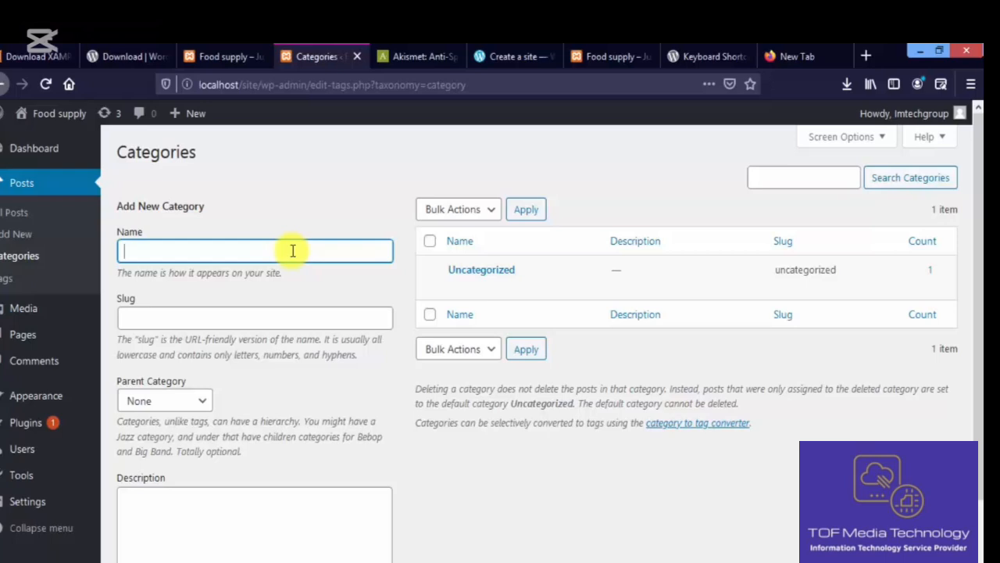
{"action": "type", "text": "Vegetable ma"}
{"action": "key", "text": "BackSpace"}
{"action": "key", "text": "BackSpace"}
{"action": "key", "text": "BackSpace"}
{"action": "left_click_drag", "start_coordinate": [978, 279], "coordinate": [979, 363]}
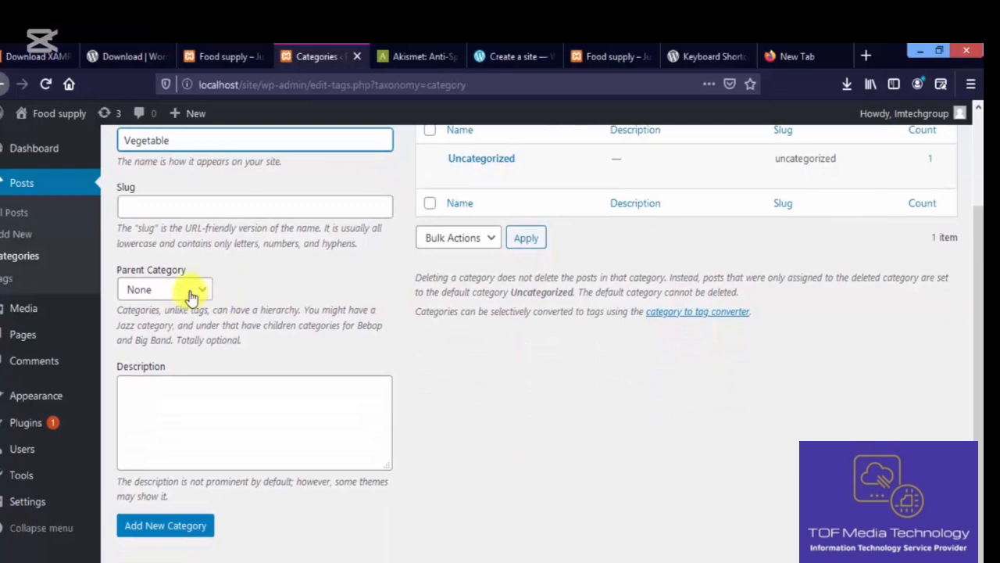
{"action": "left_click", "coordinate": [171, 524]}
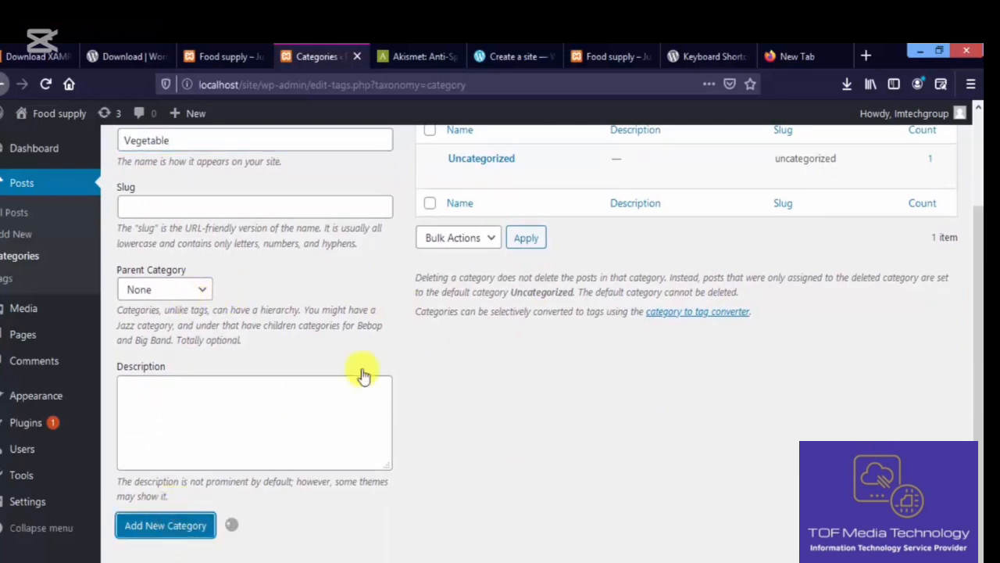
- Start a blank new post from Posts > Add New
{"action": "left_click_drag", "start_coordinate": [980, 414], "coordinate": [979, 252]}
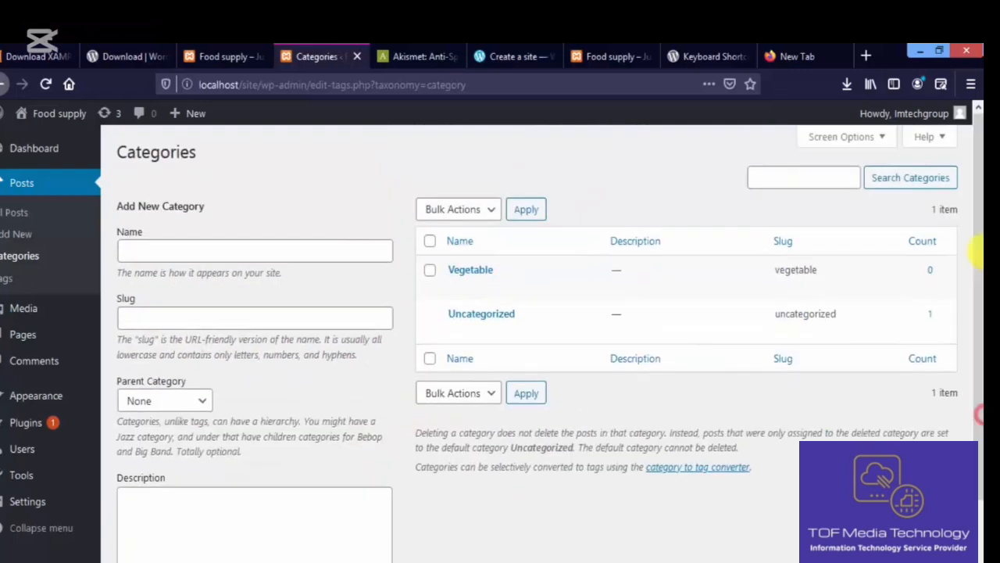
{"action": "mouse_move", "coordinate": [466, 290]}
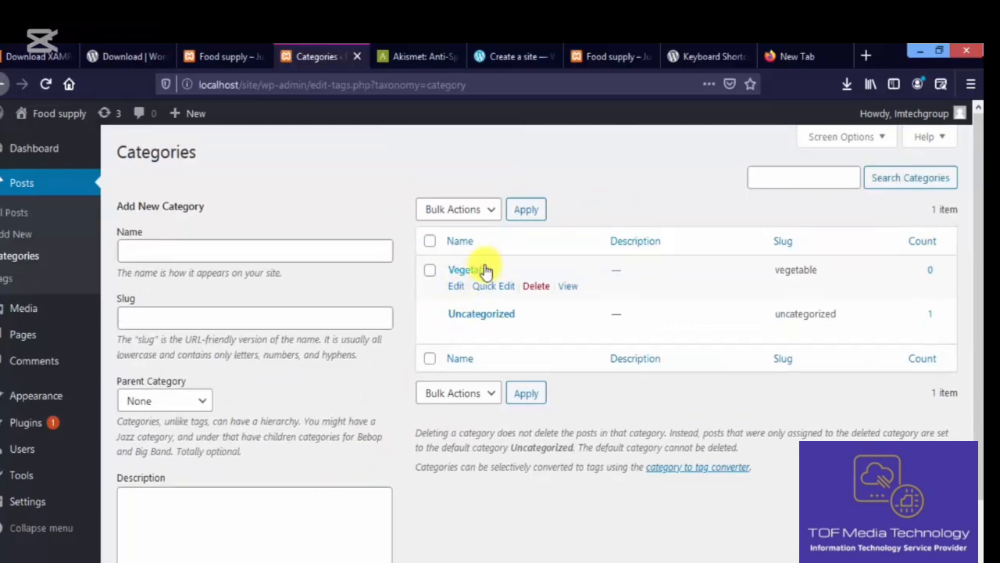
{"action": "mouse_move", "coordinate": [62, 502]}
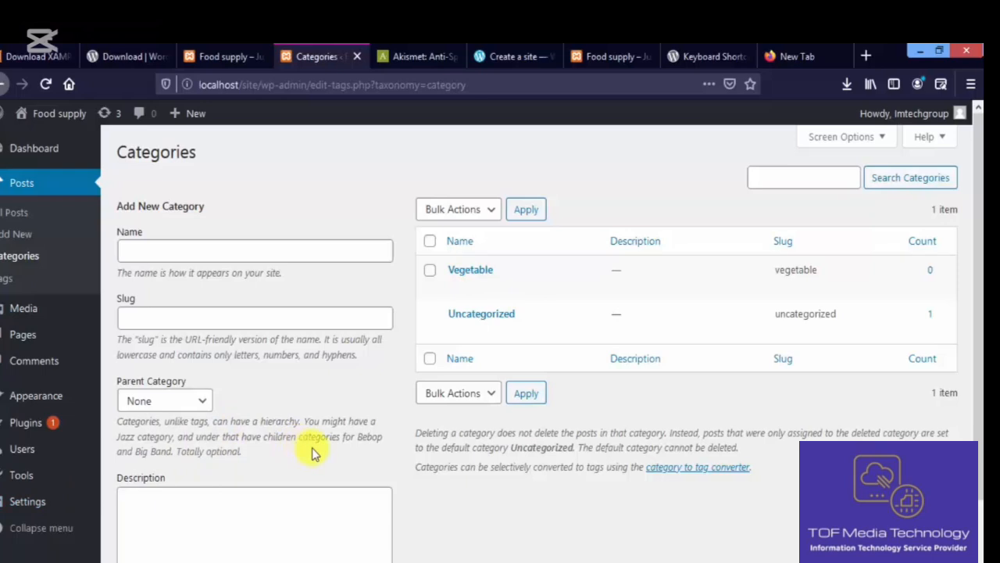
{"action": "left_click", "coordinate": [30, 237]}
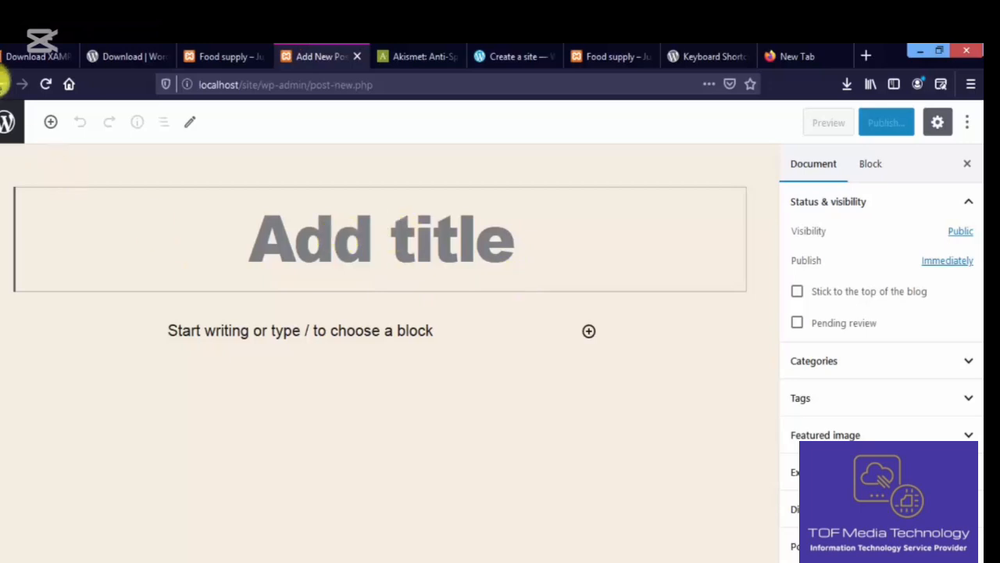
- Go back to Categories, then open the empty Posts > Tags page
{"action": "left_click", "coordinate": [2, 82]}
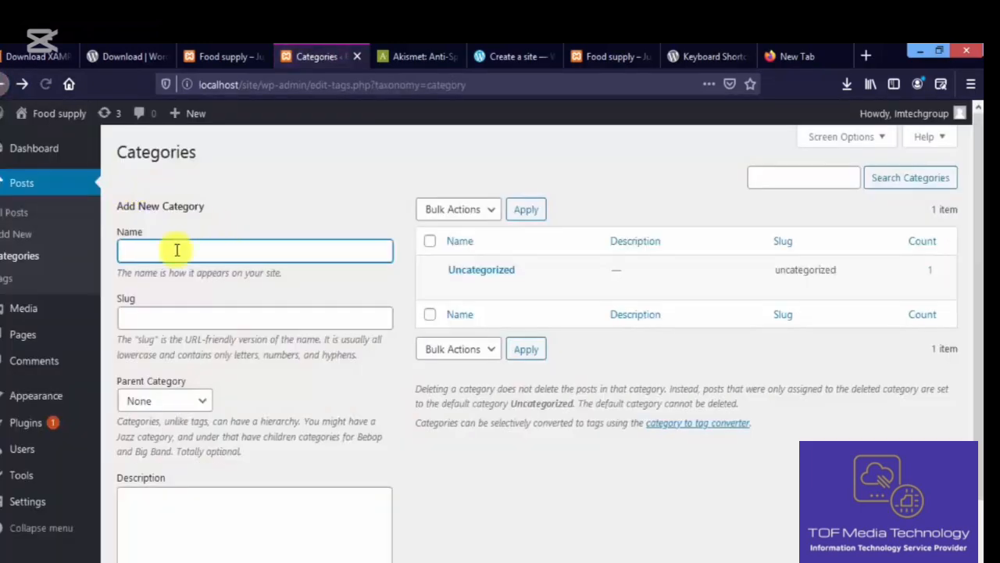
{"action": "left_click", "coordinate": [22, 279]}
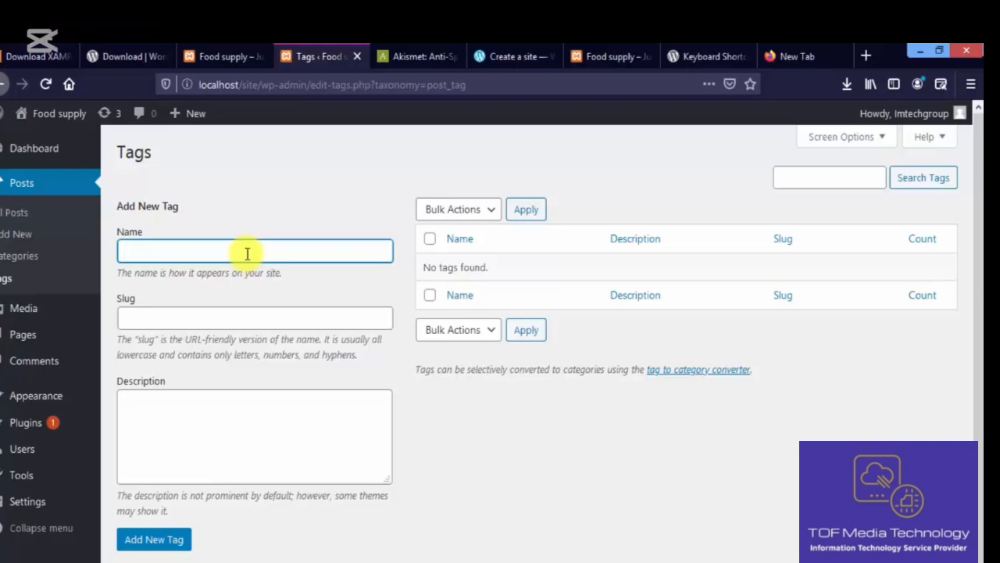
- Review updates for Akismet 4.1.6 and Twenty Nineteen/Twenty Twenty themes, then go to Dashboard Home
{"action": "left_click", "coordinate": [67, 151]}
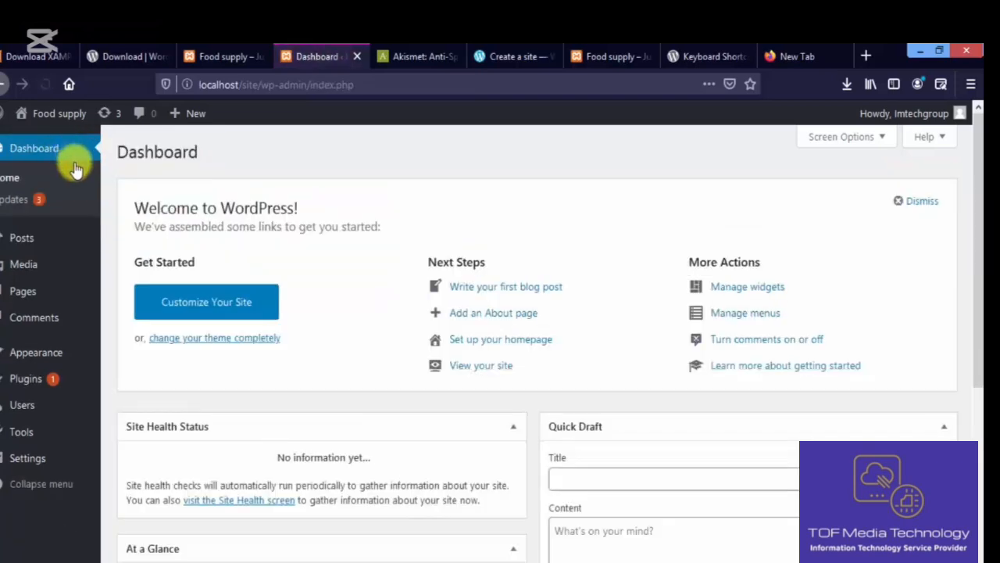
{"action": "left_click", "coordinate": [49, 205]}
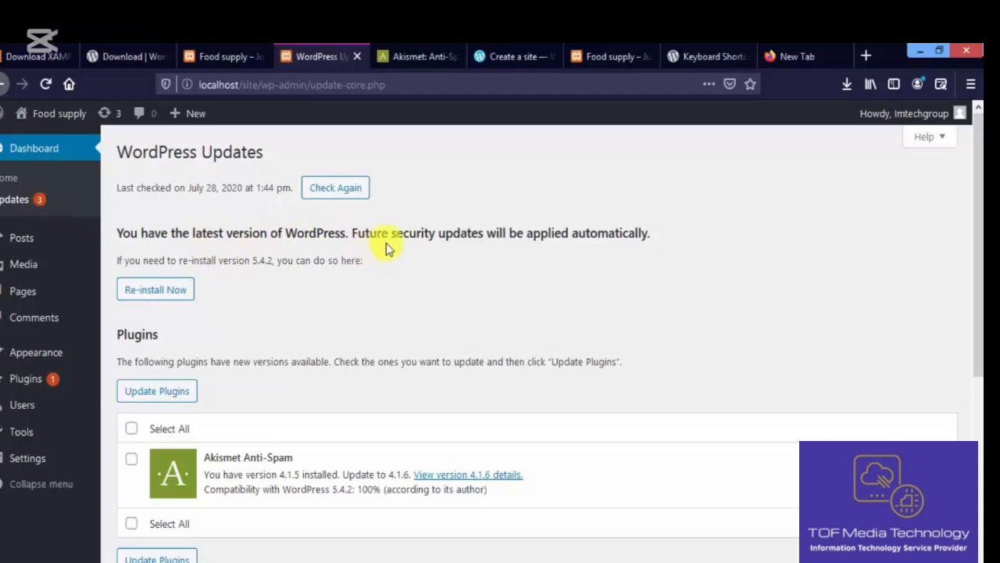
{"action": "left_click_drag", "start_coordinate": [979, 255], "coordinate": [977, 346]}
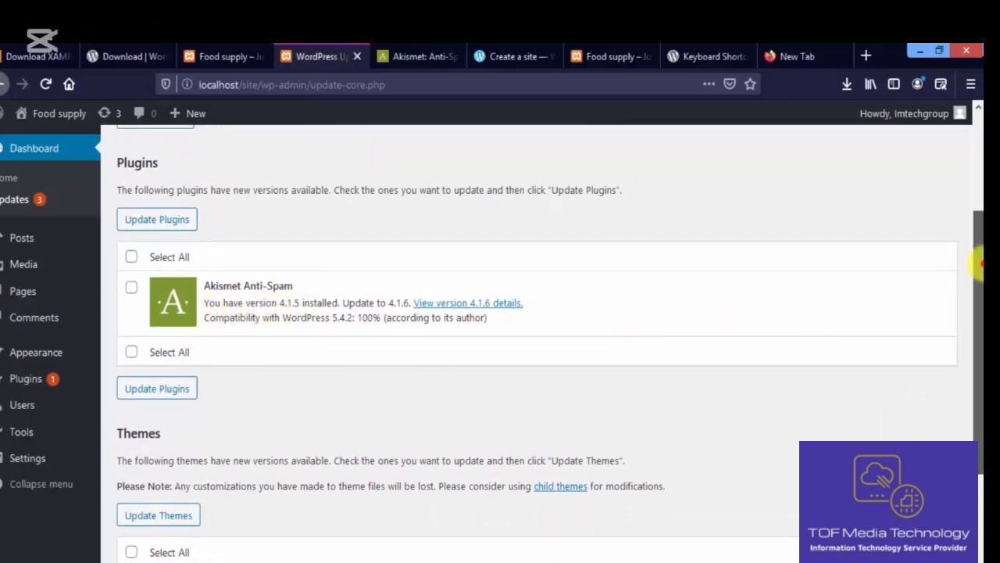
{"action": "scroll", "coordinate": [979, 265], "scroll_direction": "down", "scroll_amount": 3}
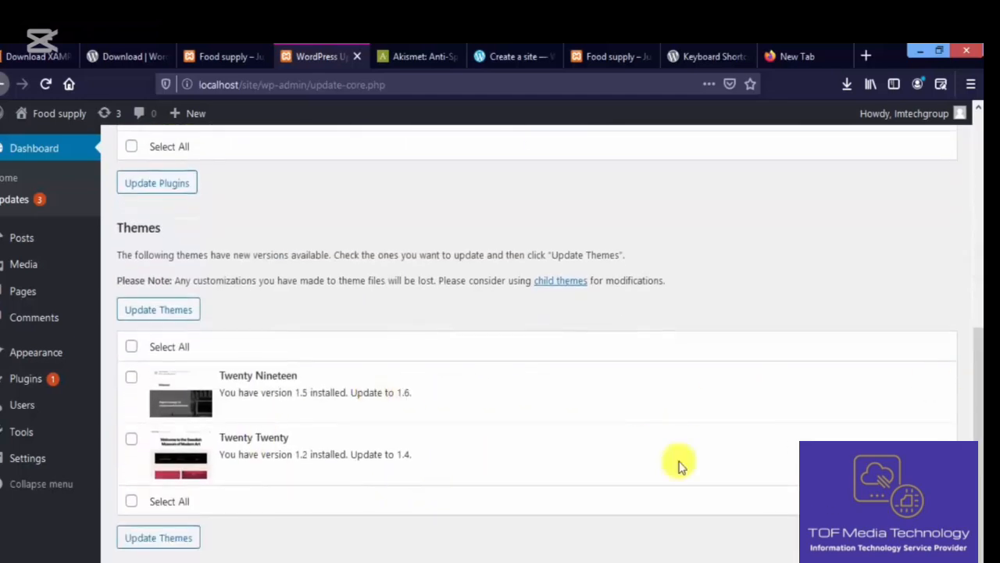
{"action": "left_click_drag", "start_coordinate": [978, 401], "coordinate": [977, 180]}
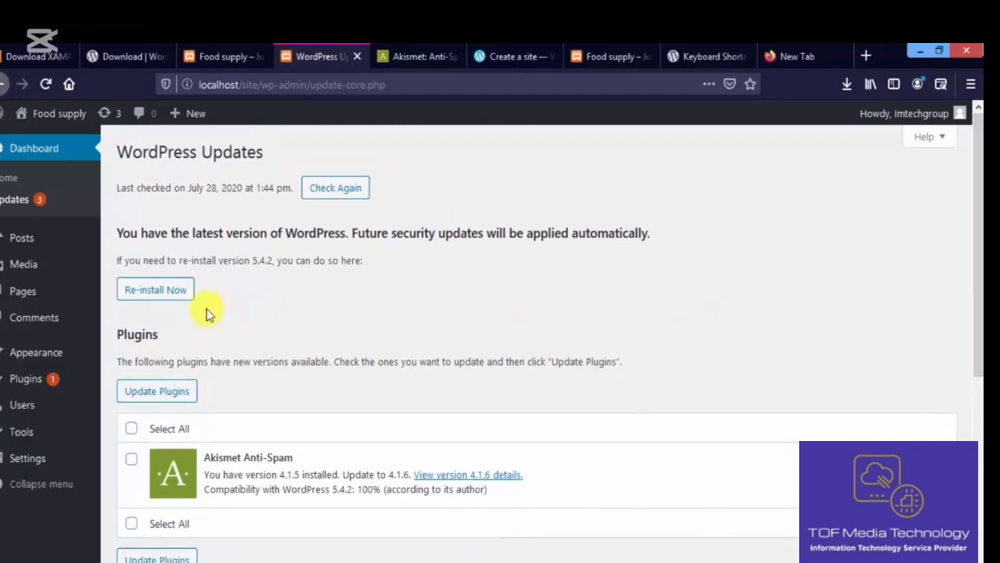
{"action": "left_click", "coordinate": [71, 177]}
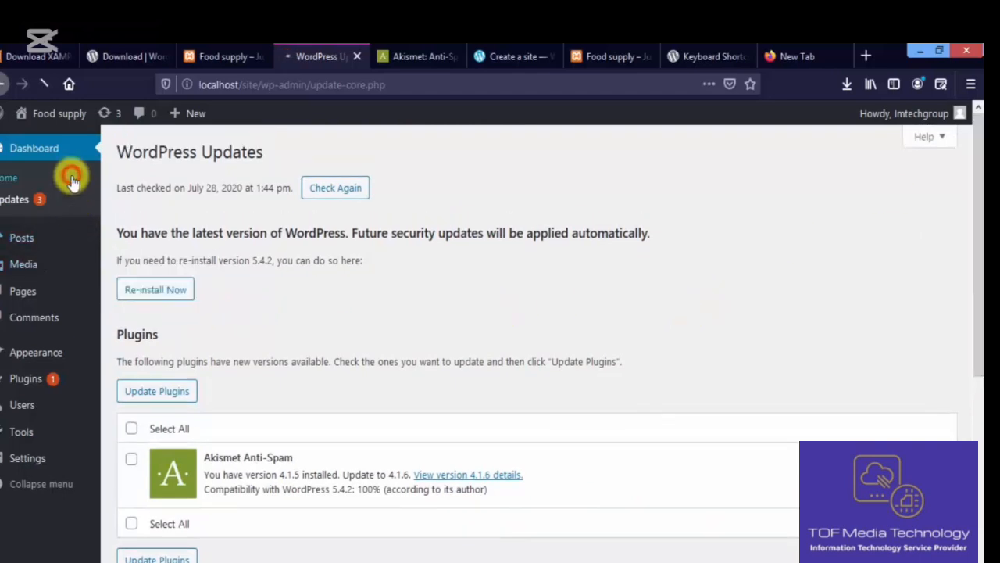